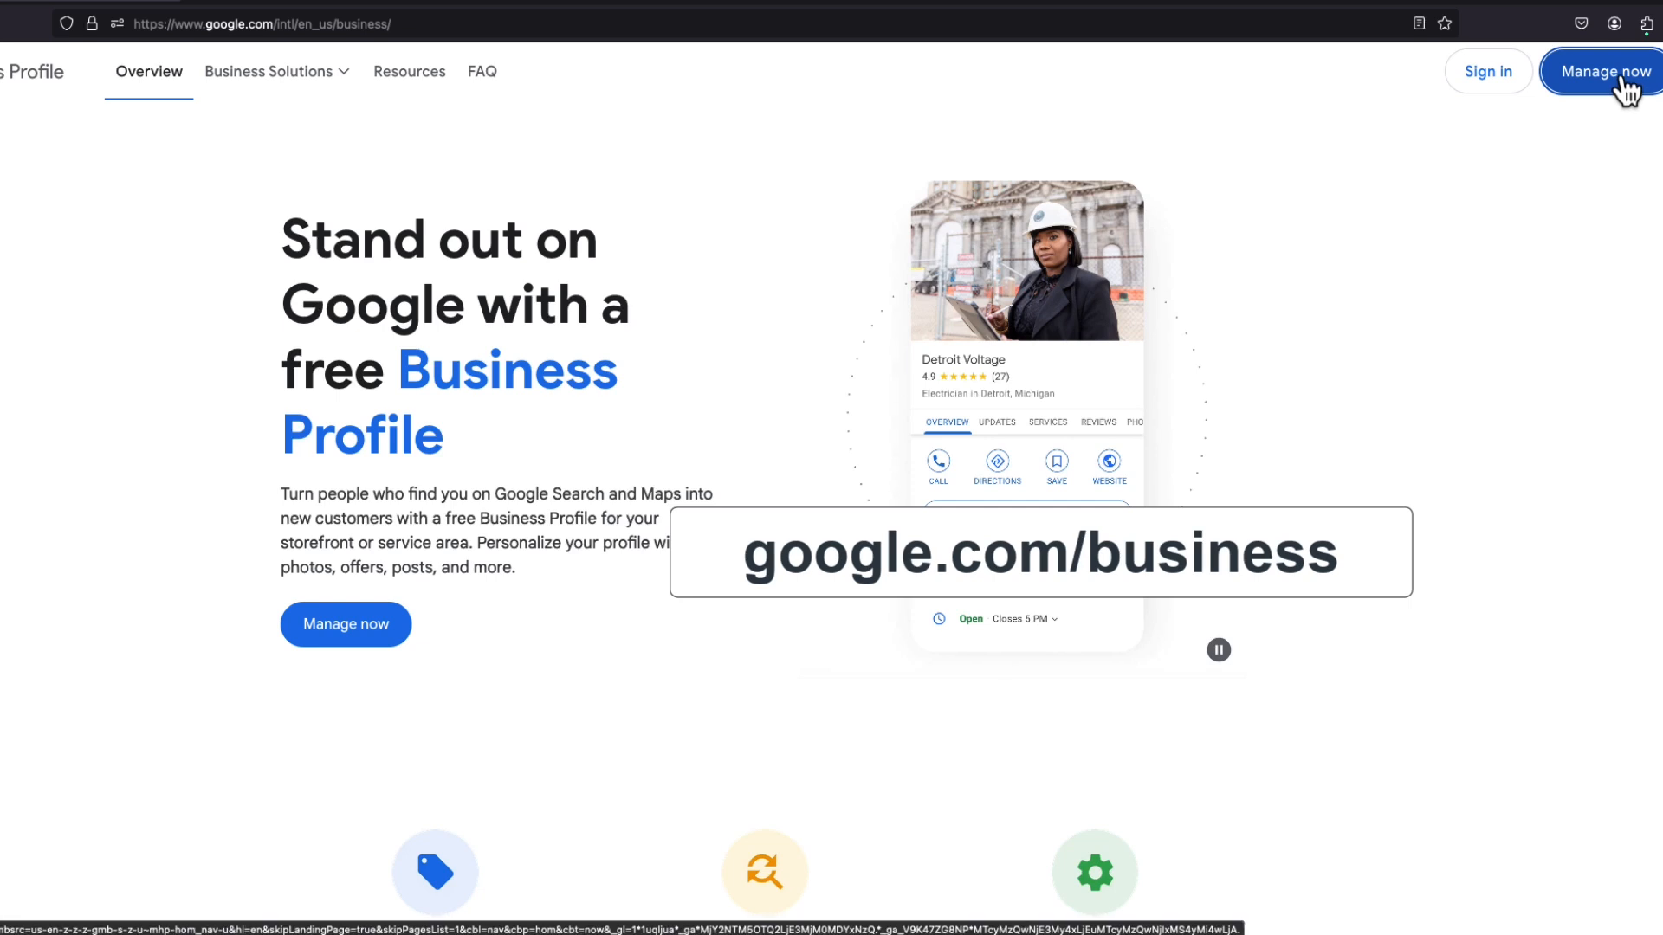
Create a new business named Takeover Lacrosse with the Sports school category.
left_click(1497, 74)
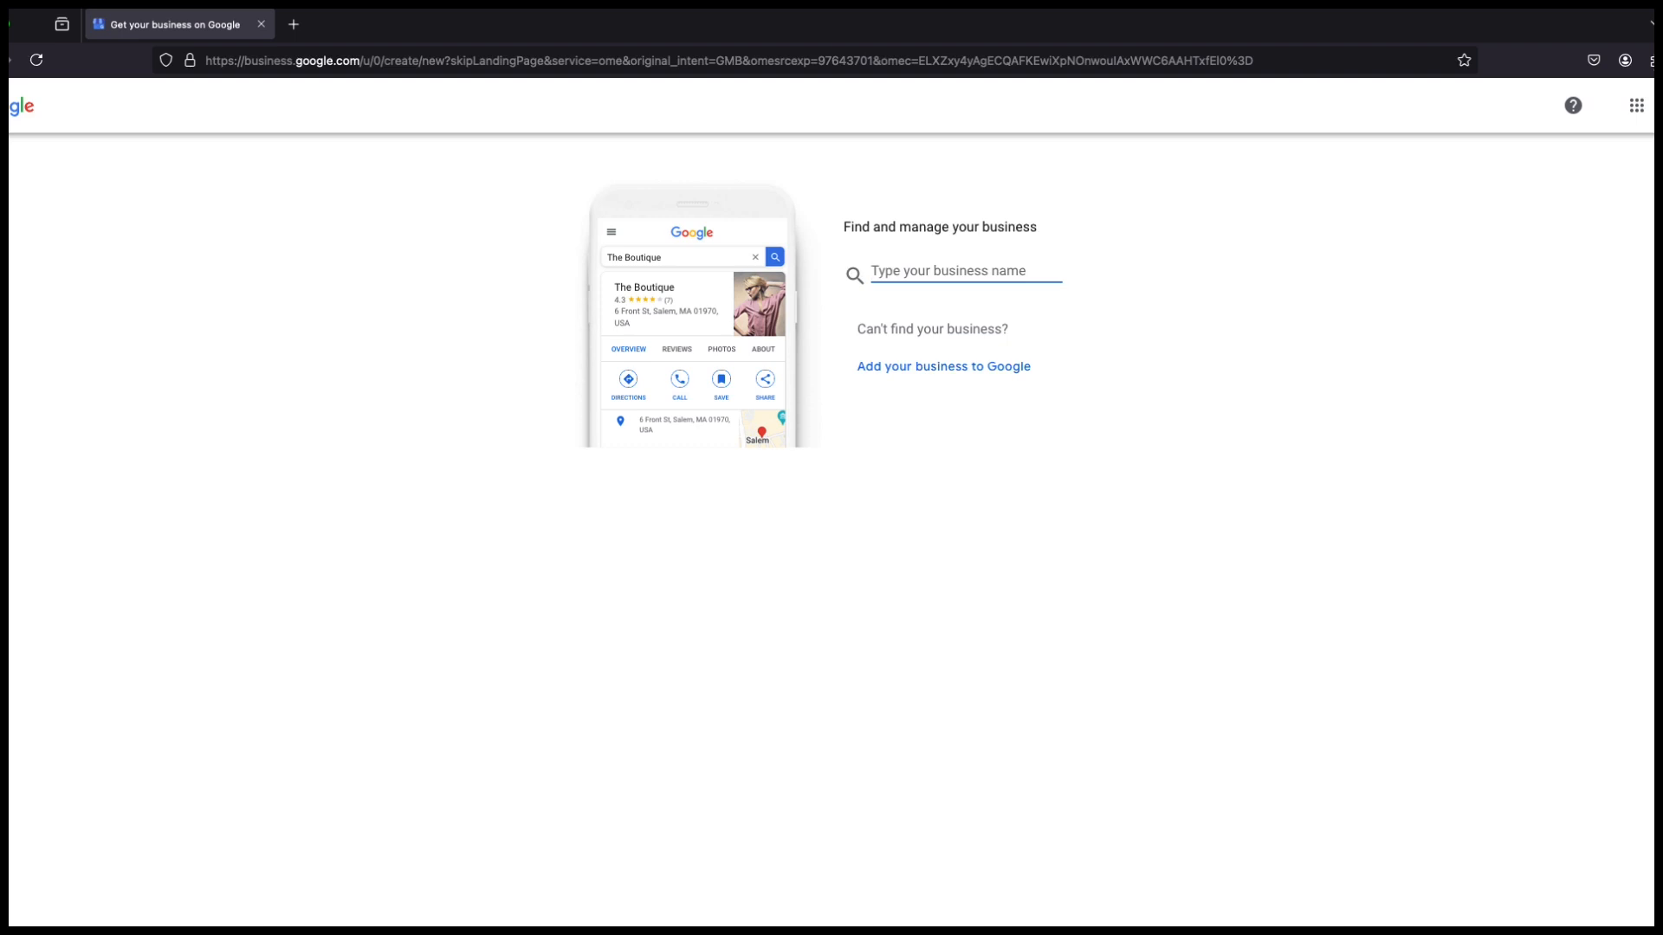
type("Takeover Lacrosse")
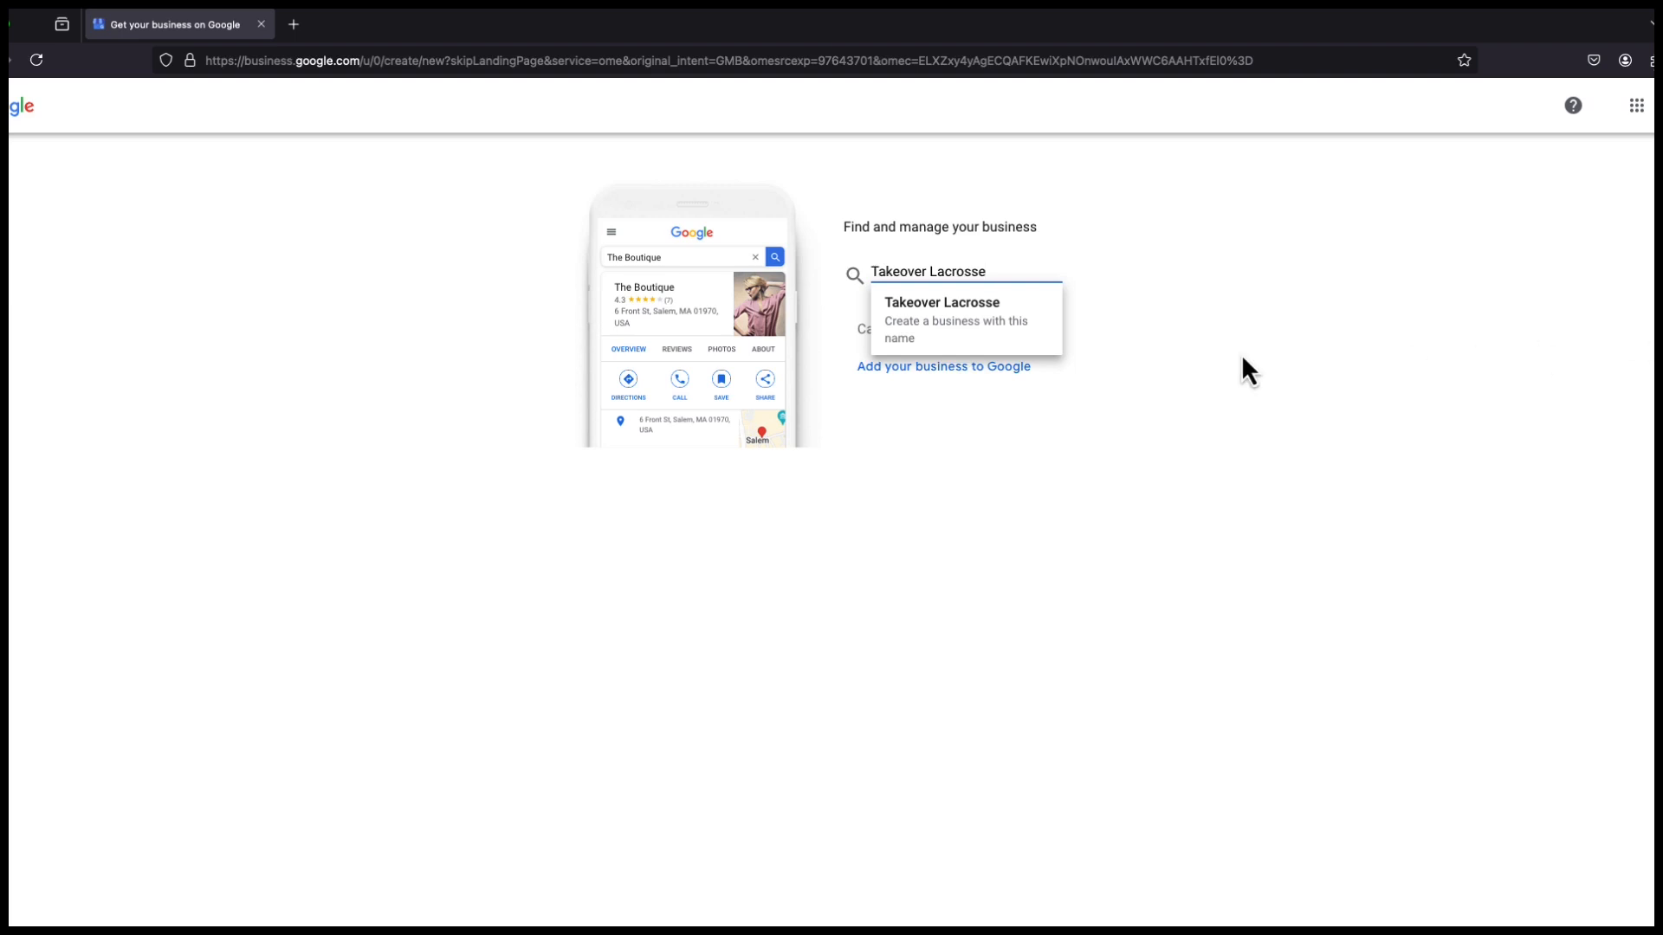
left_click(988, 318)
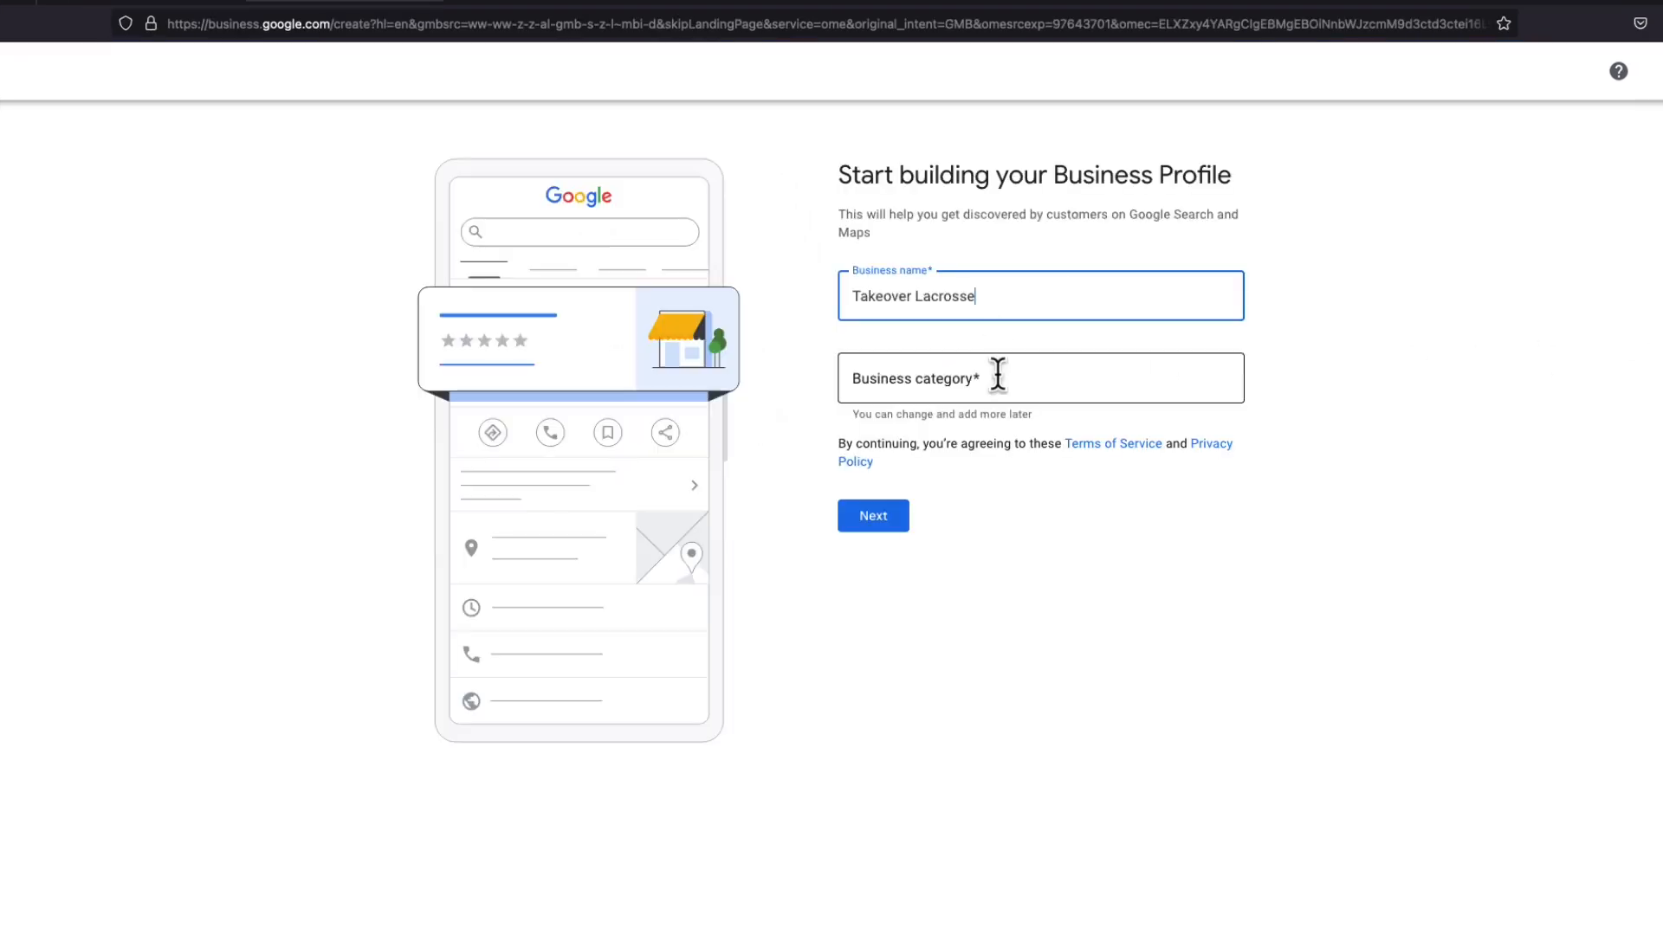
type("Sports Schoo")
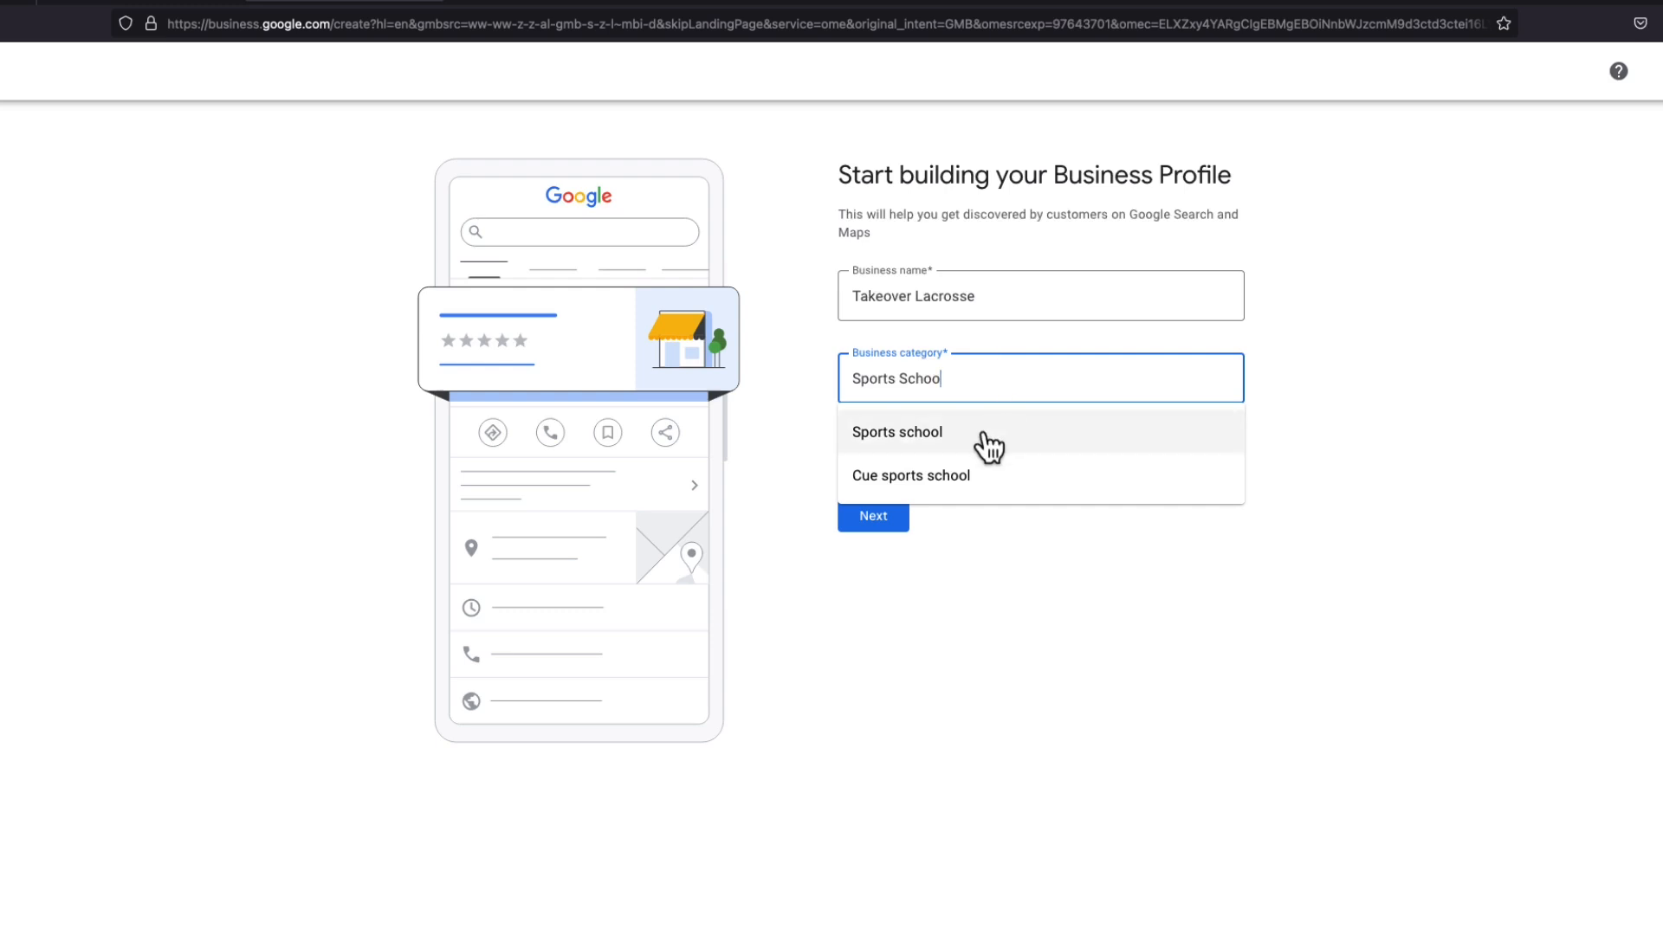
left_click(984, 433)
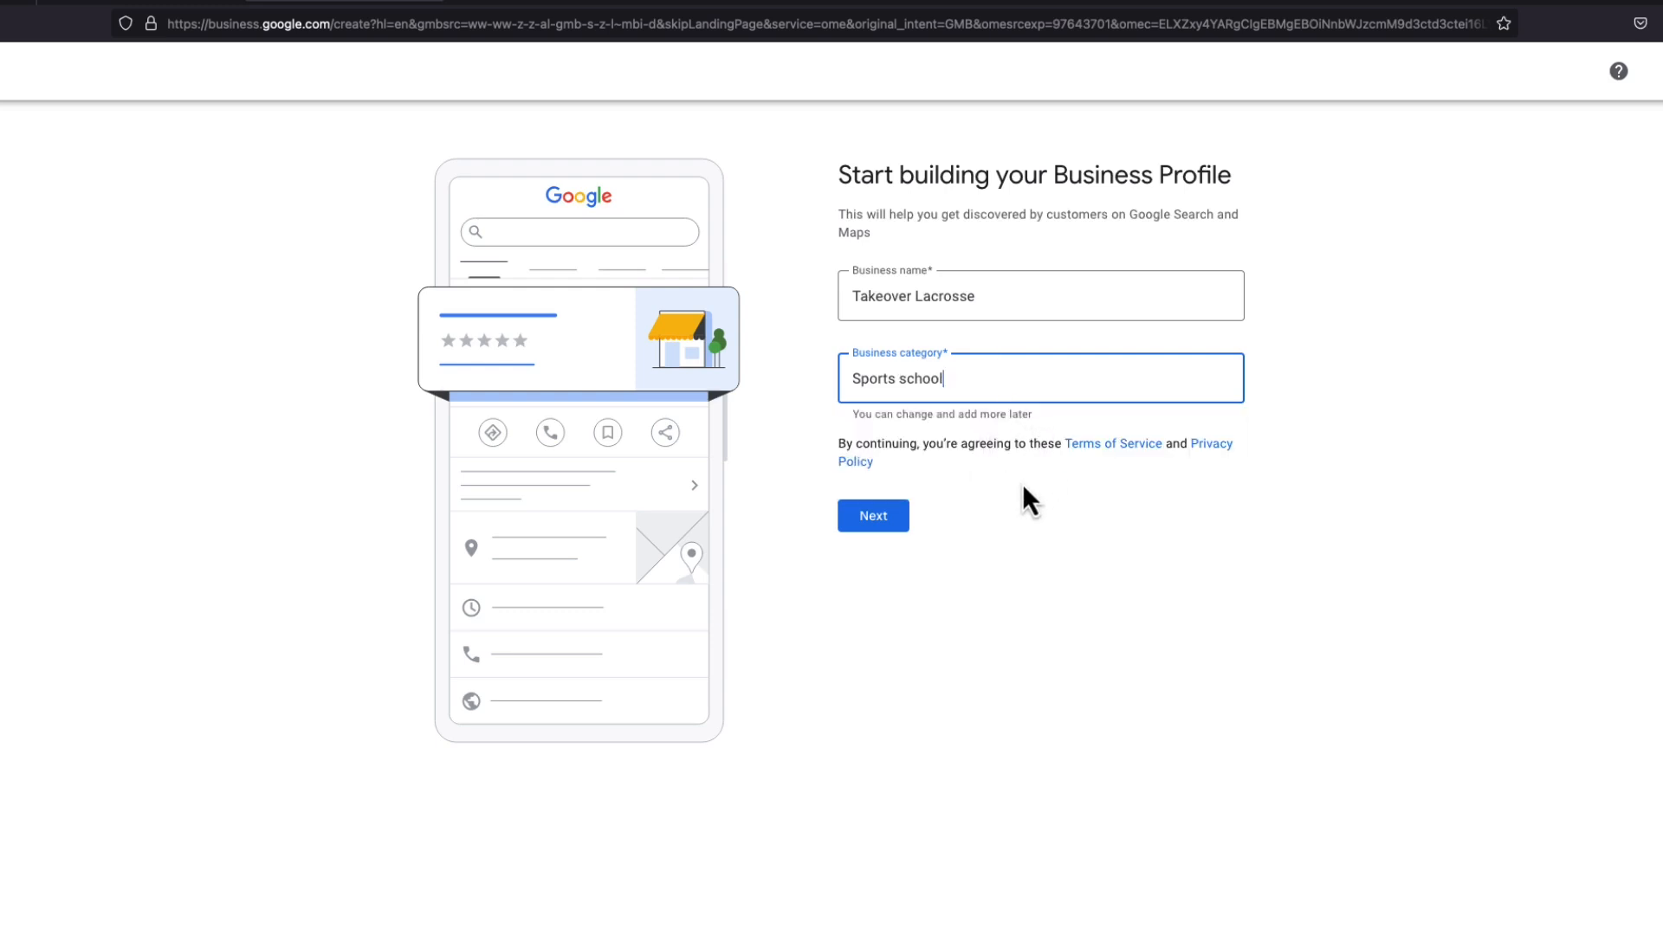
left_click(884, 526)
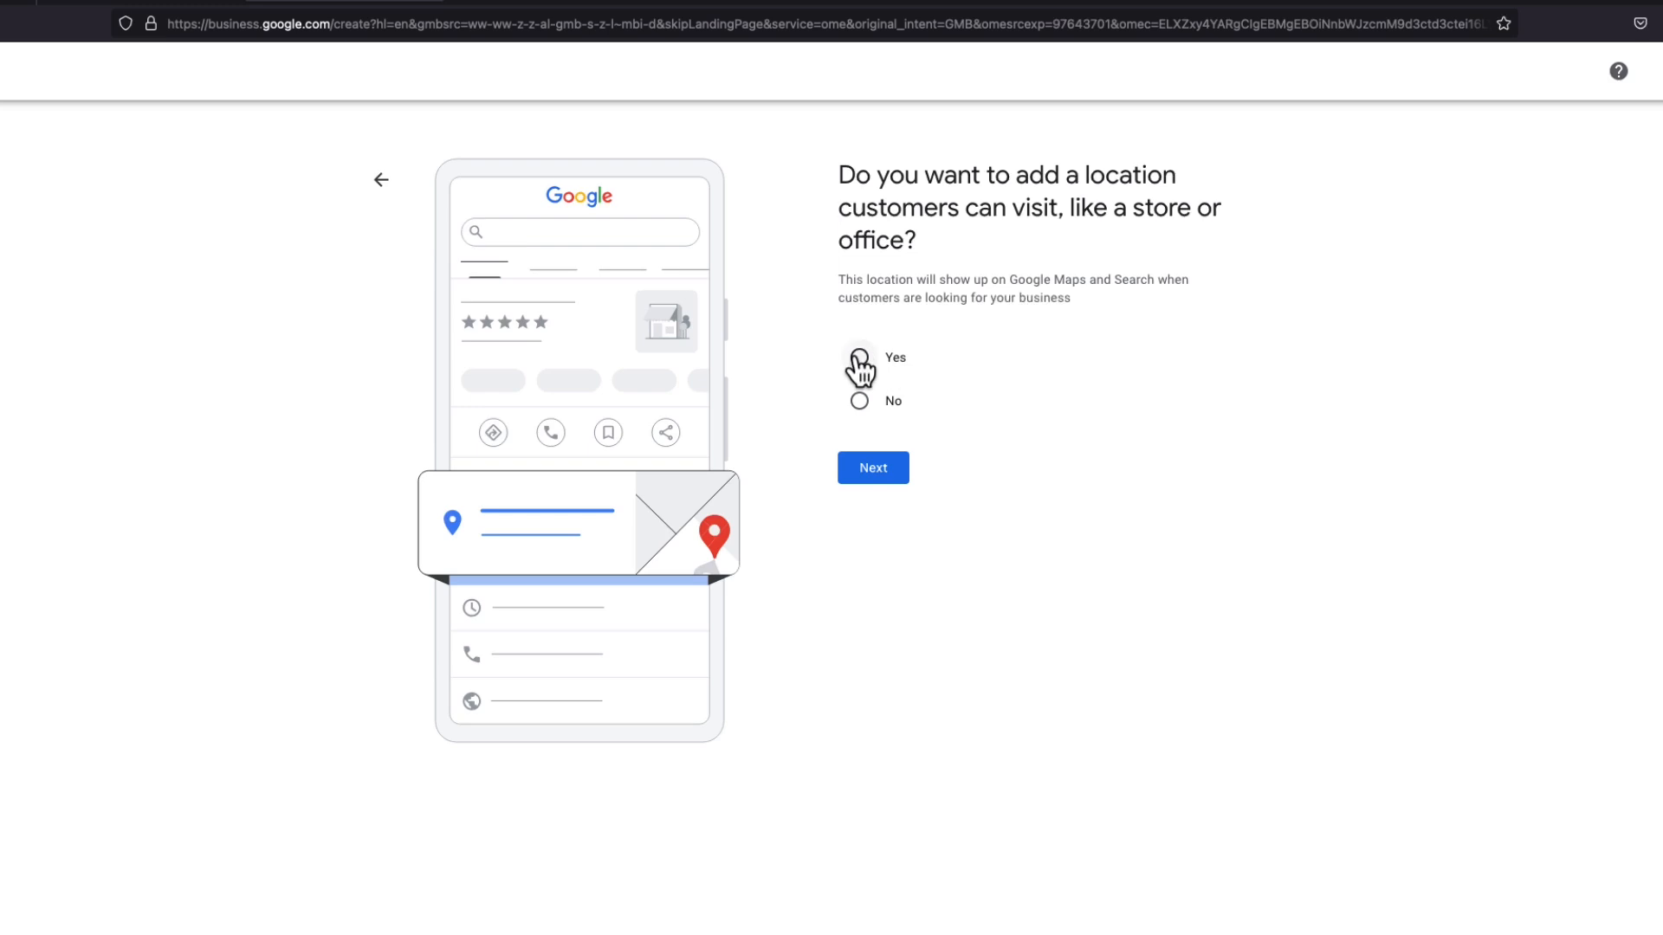
Answer No to a visitable location and add Wilmington, DE and Middletown, DE as service areas.
left_click(859, 401)
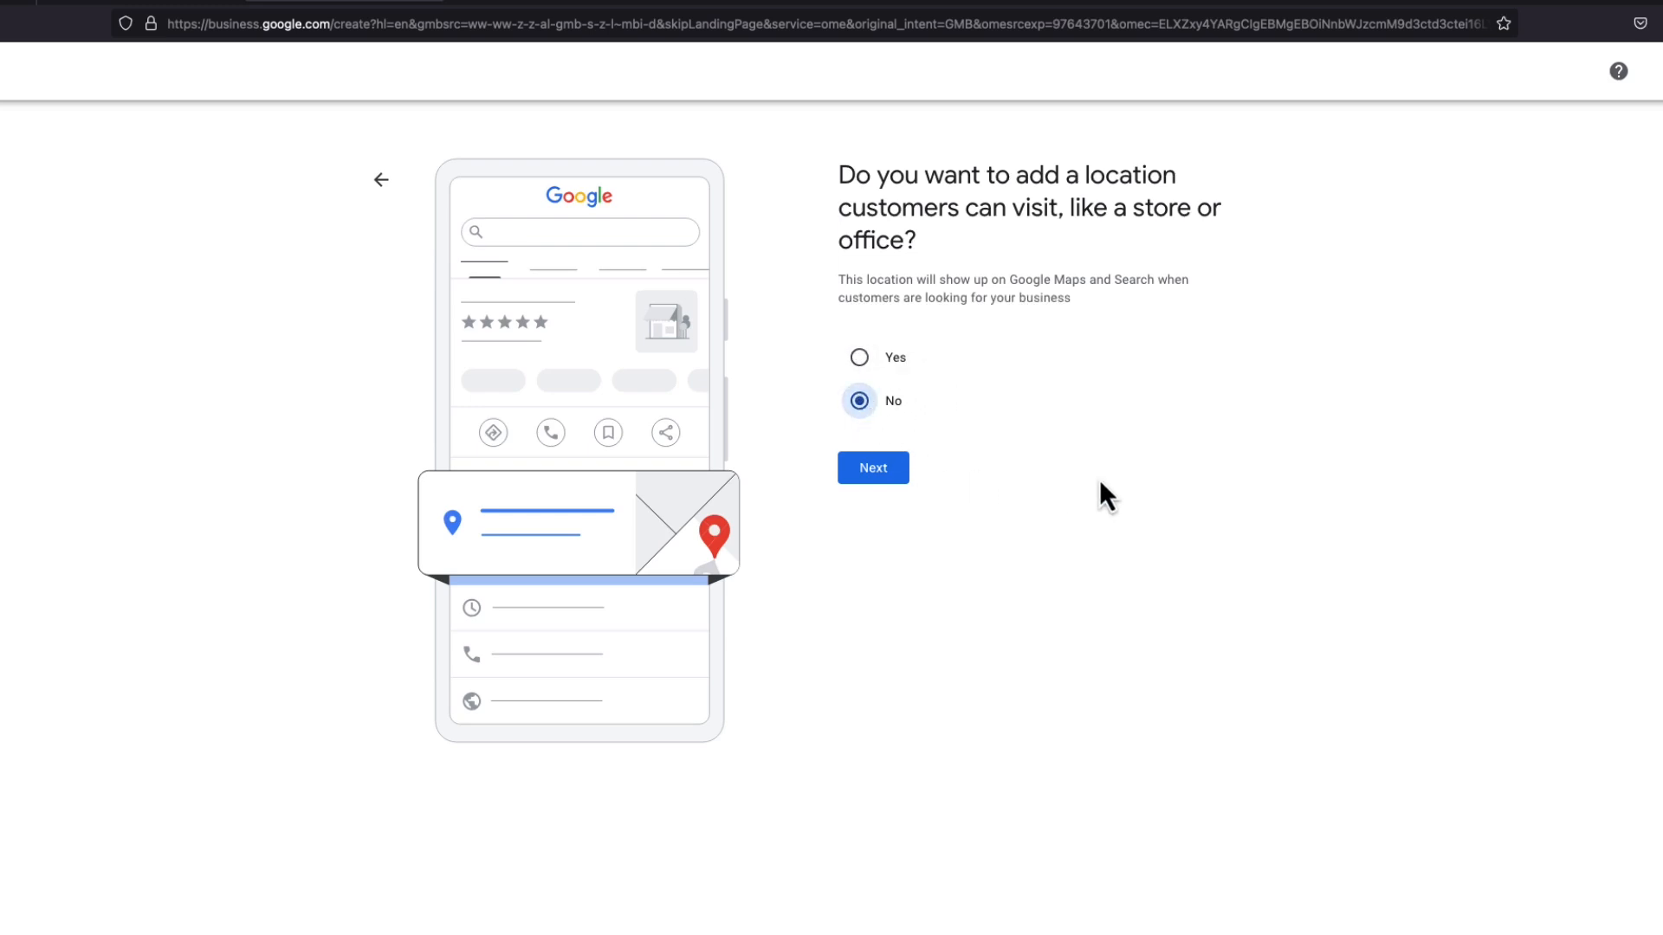
left_click(895, 476)
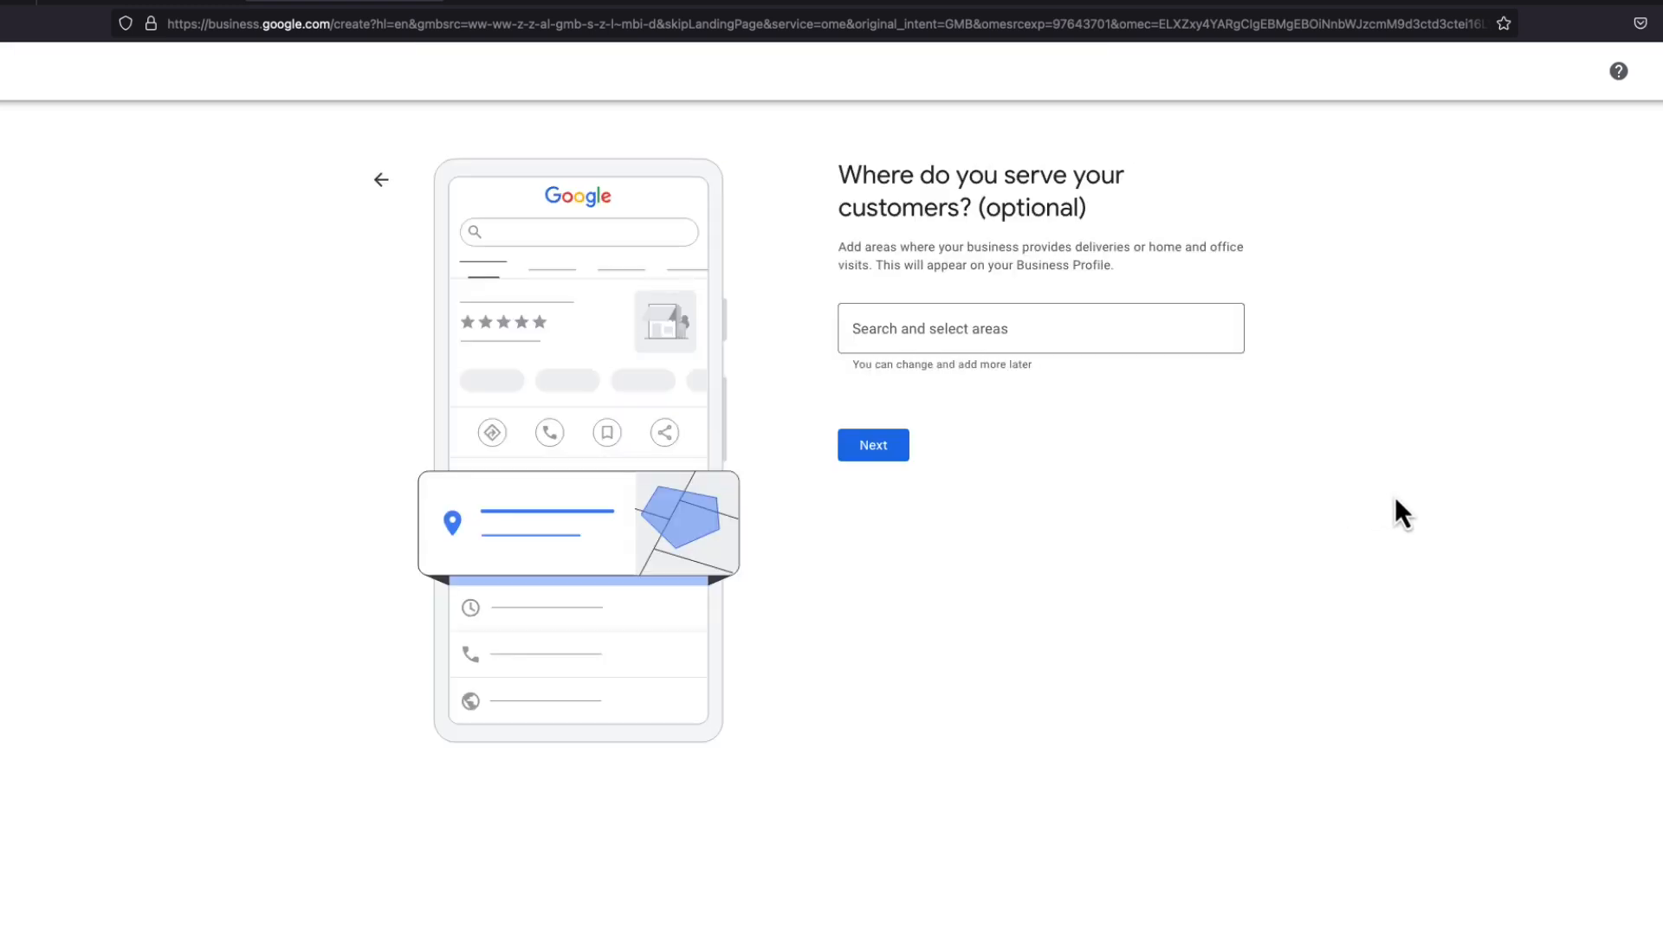
left_click(1052, 329)
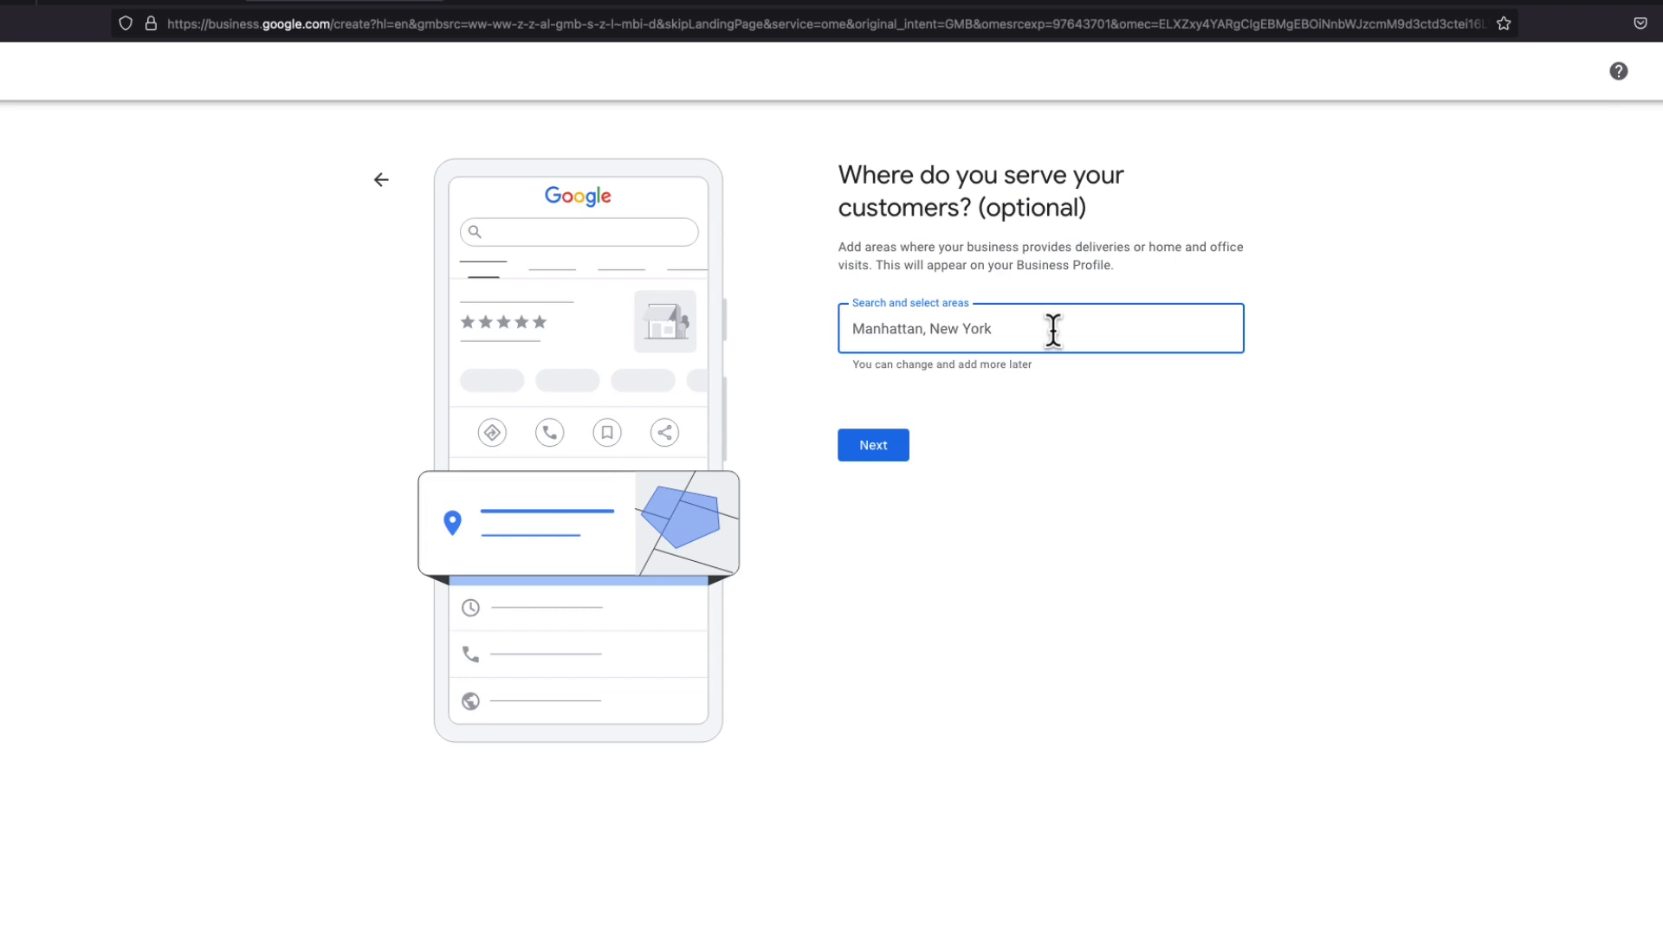
type("Wilming")
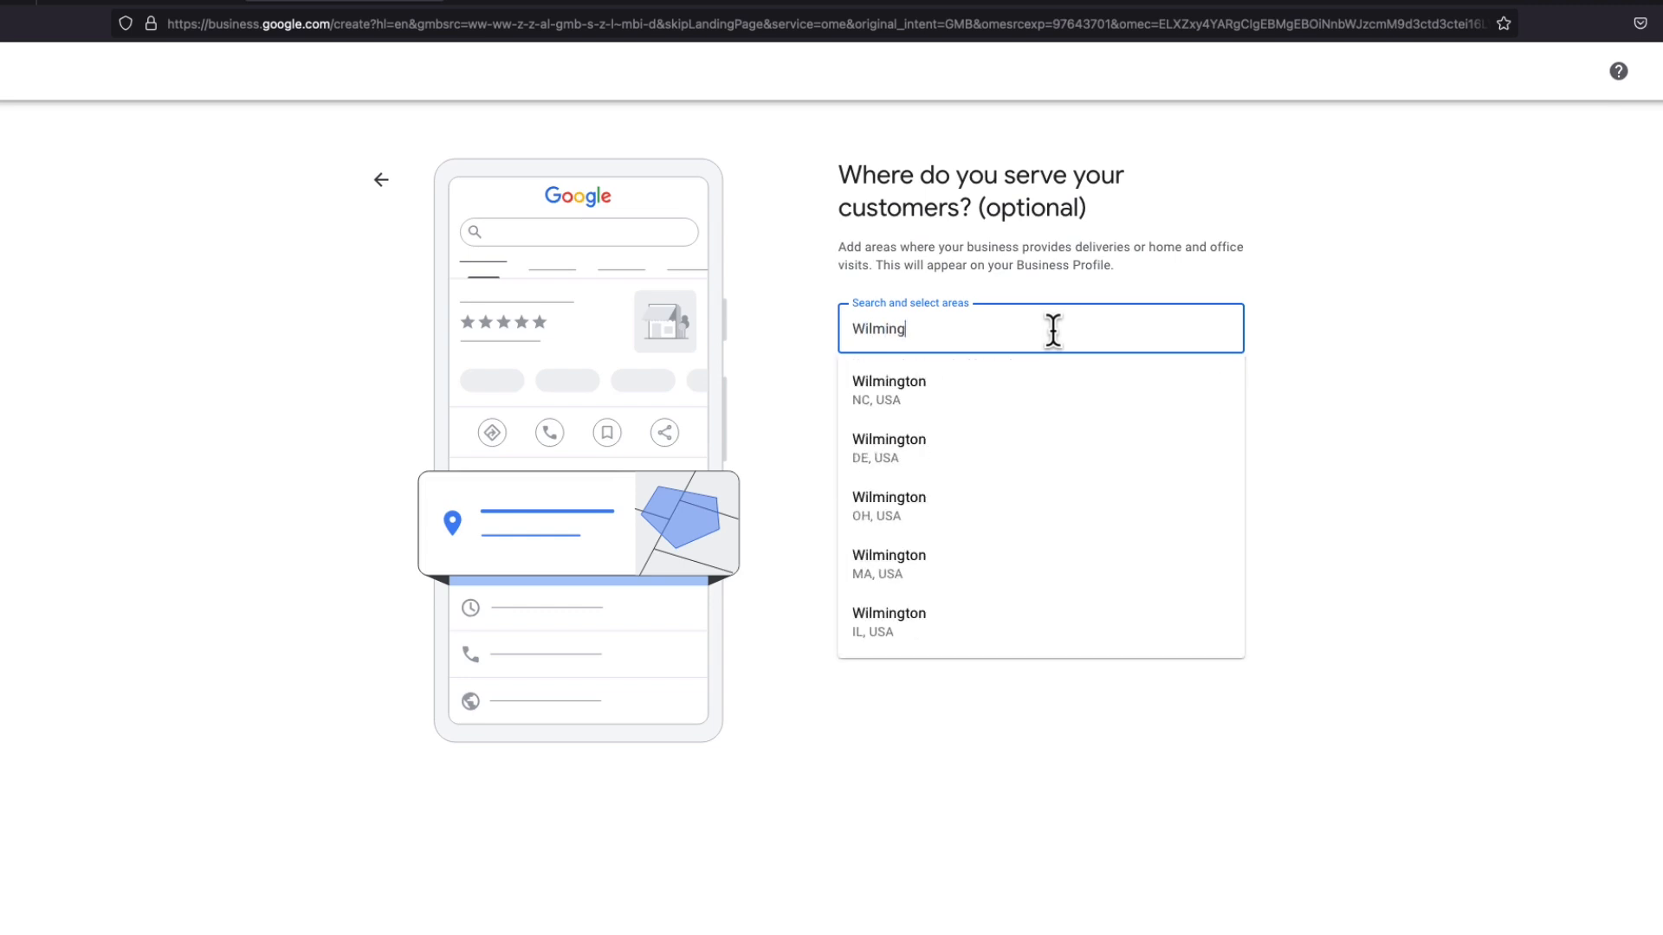
left_click(1049, 446)
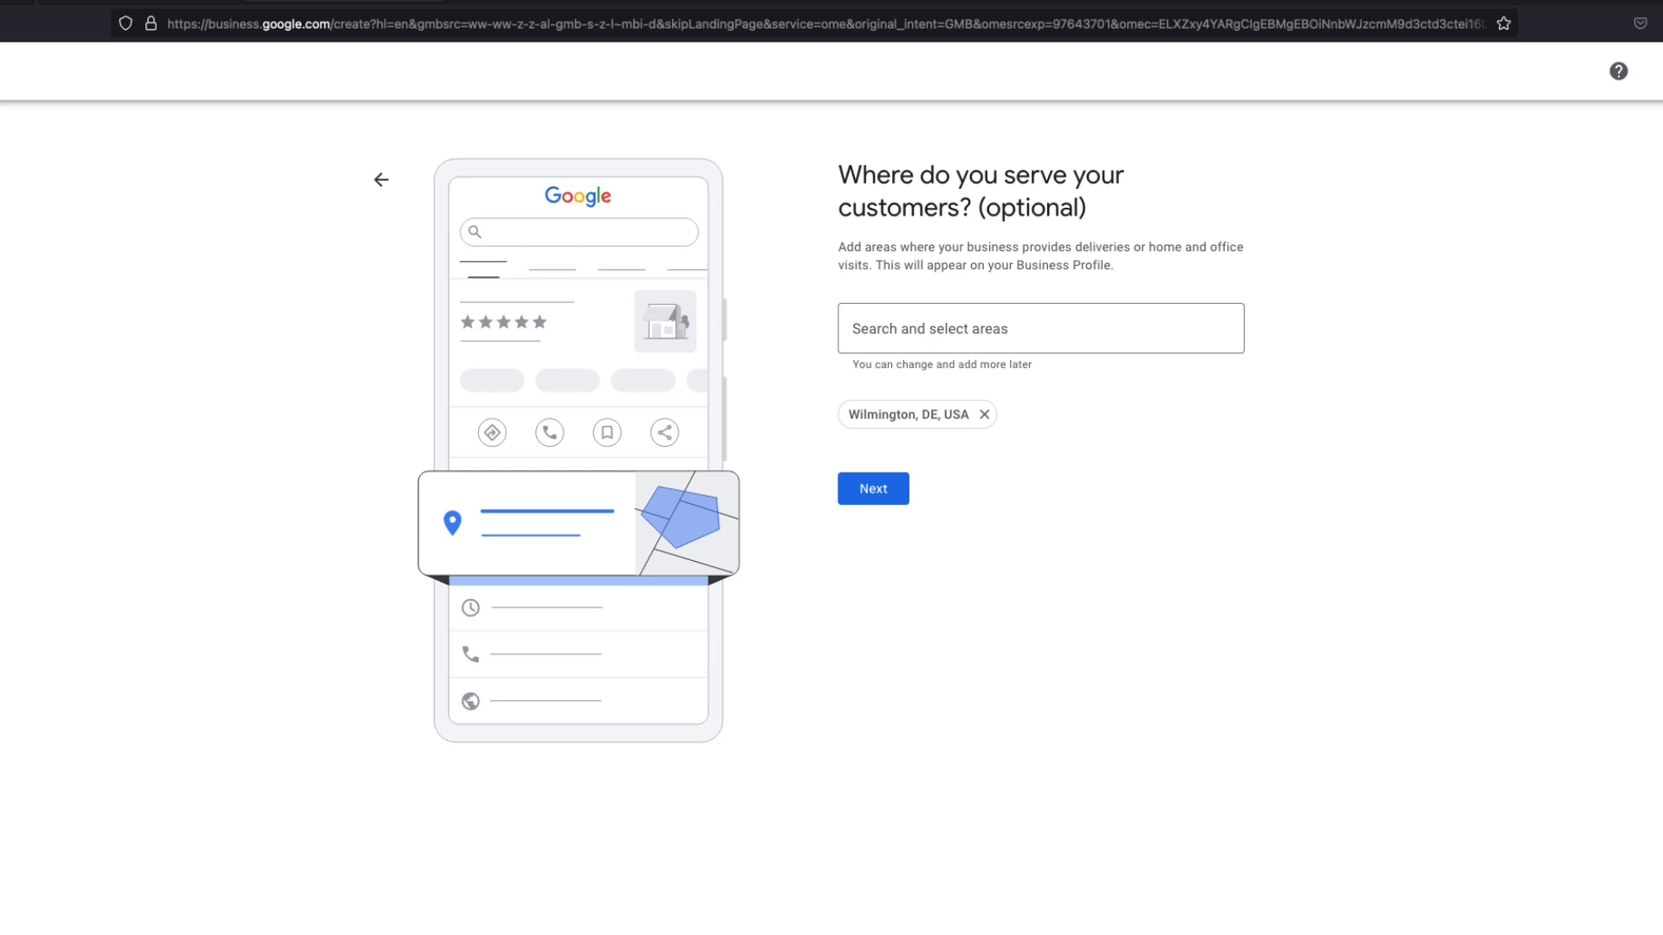
left_click(1018, 339)
type("Middlet")
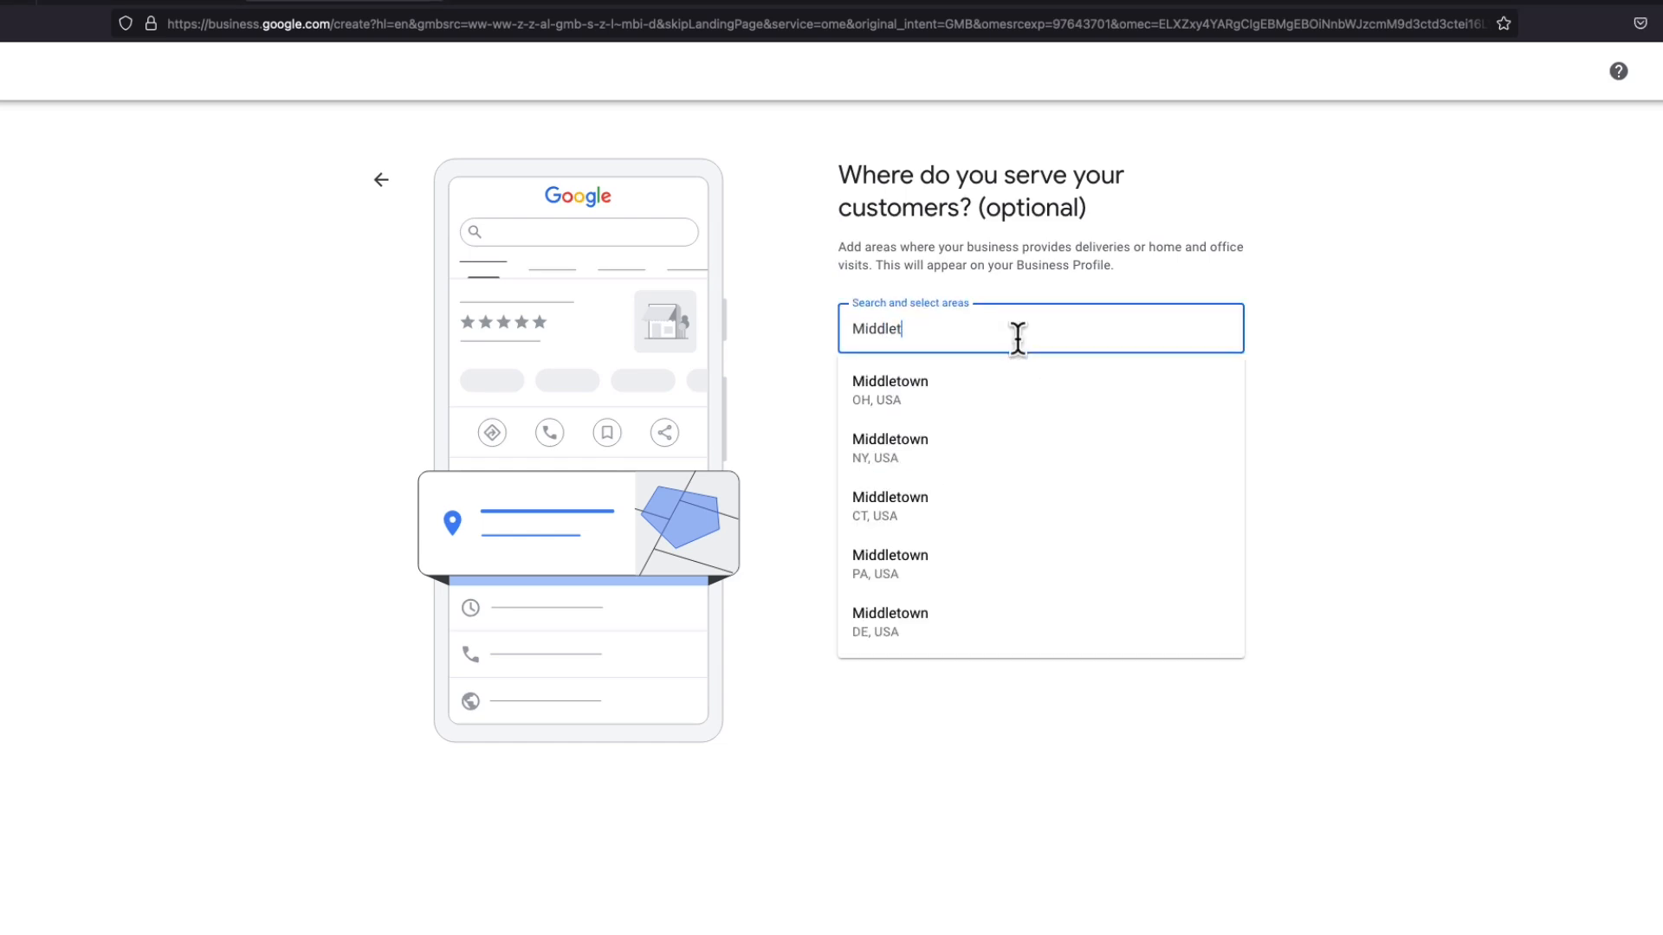
type("own, De")
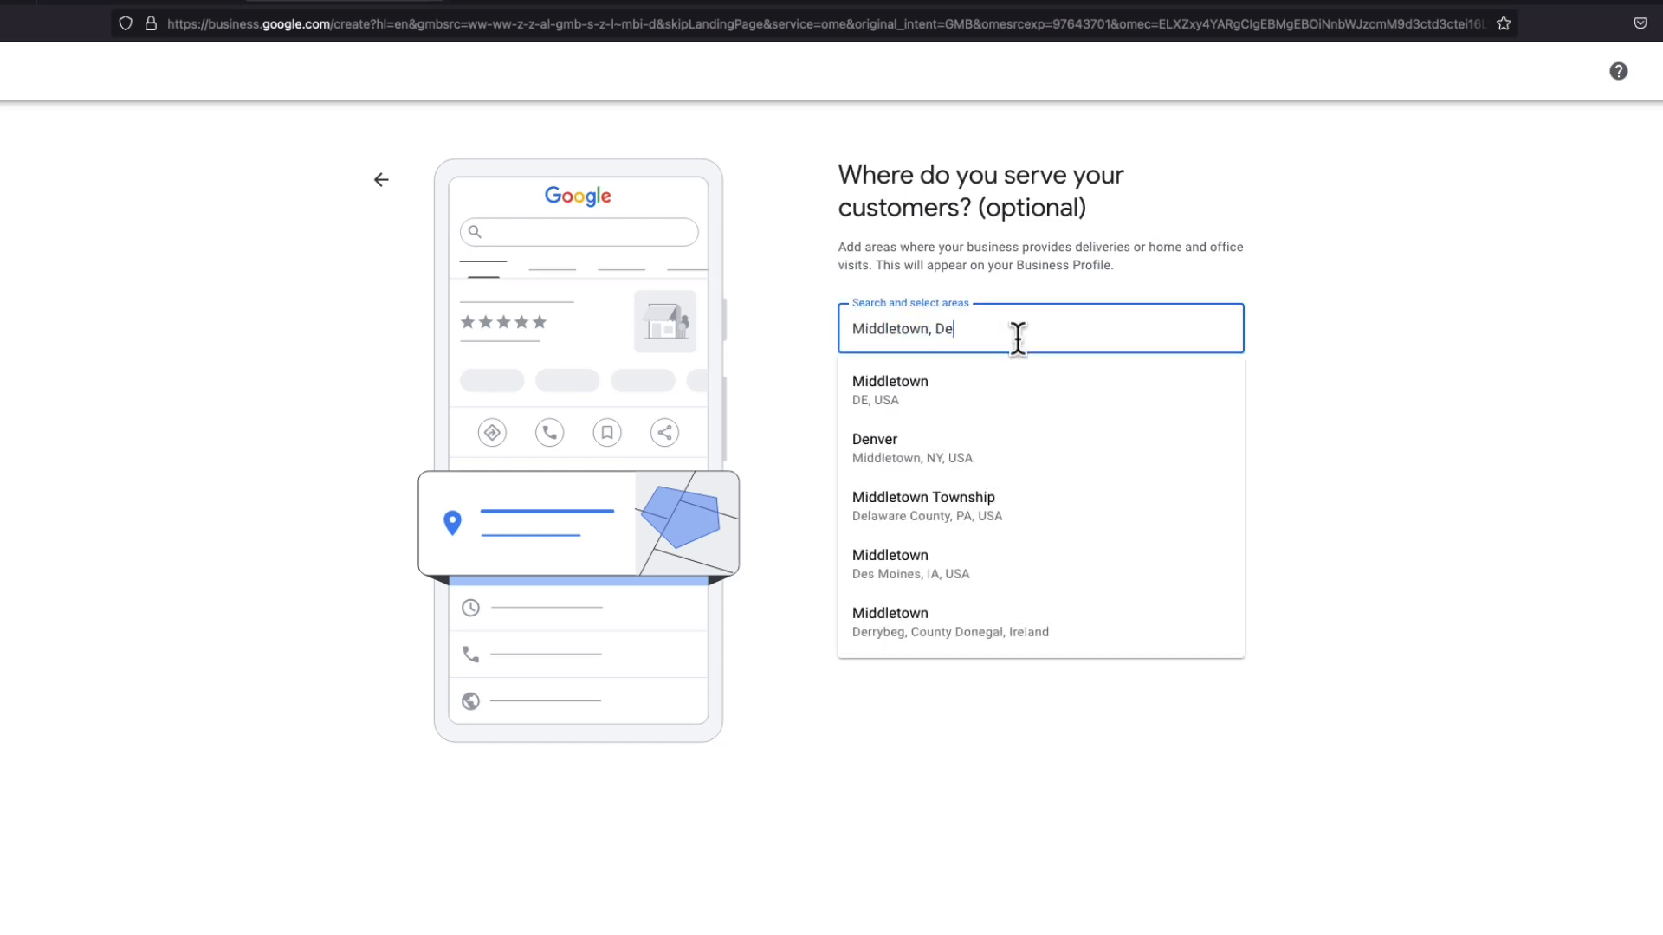
left_click(977, 403)
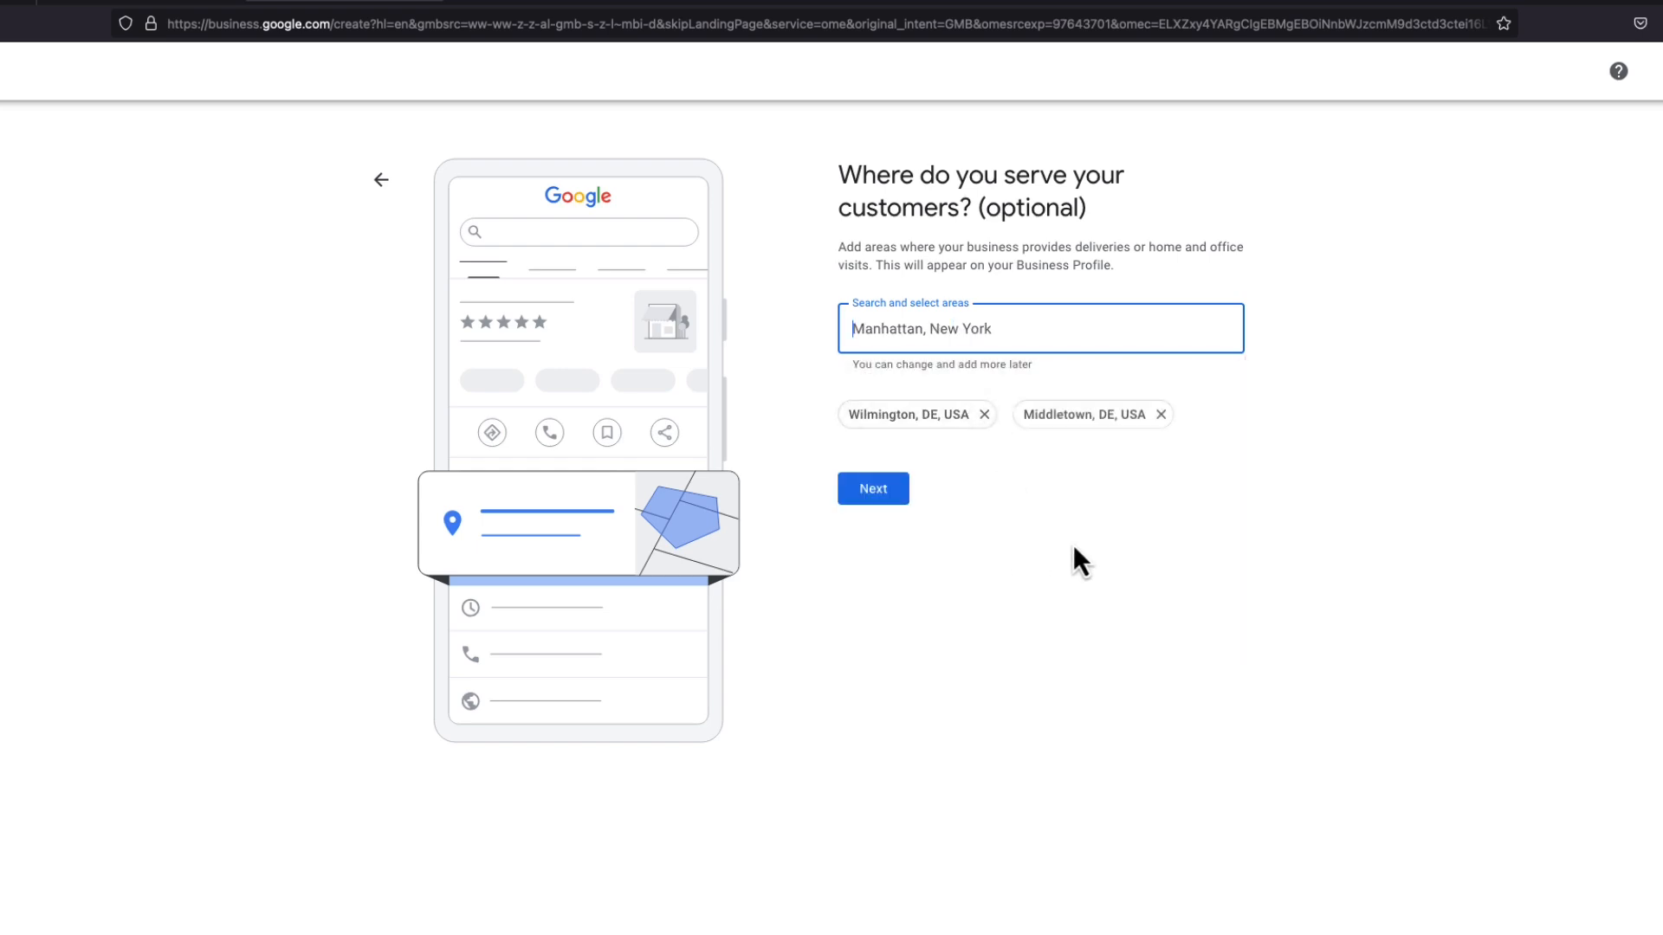
left_click(864, 494)
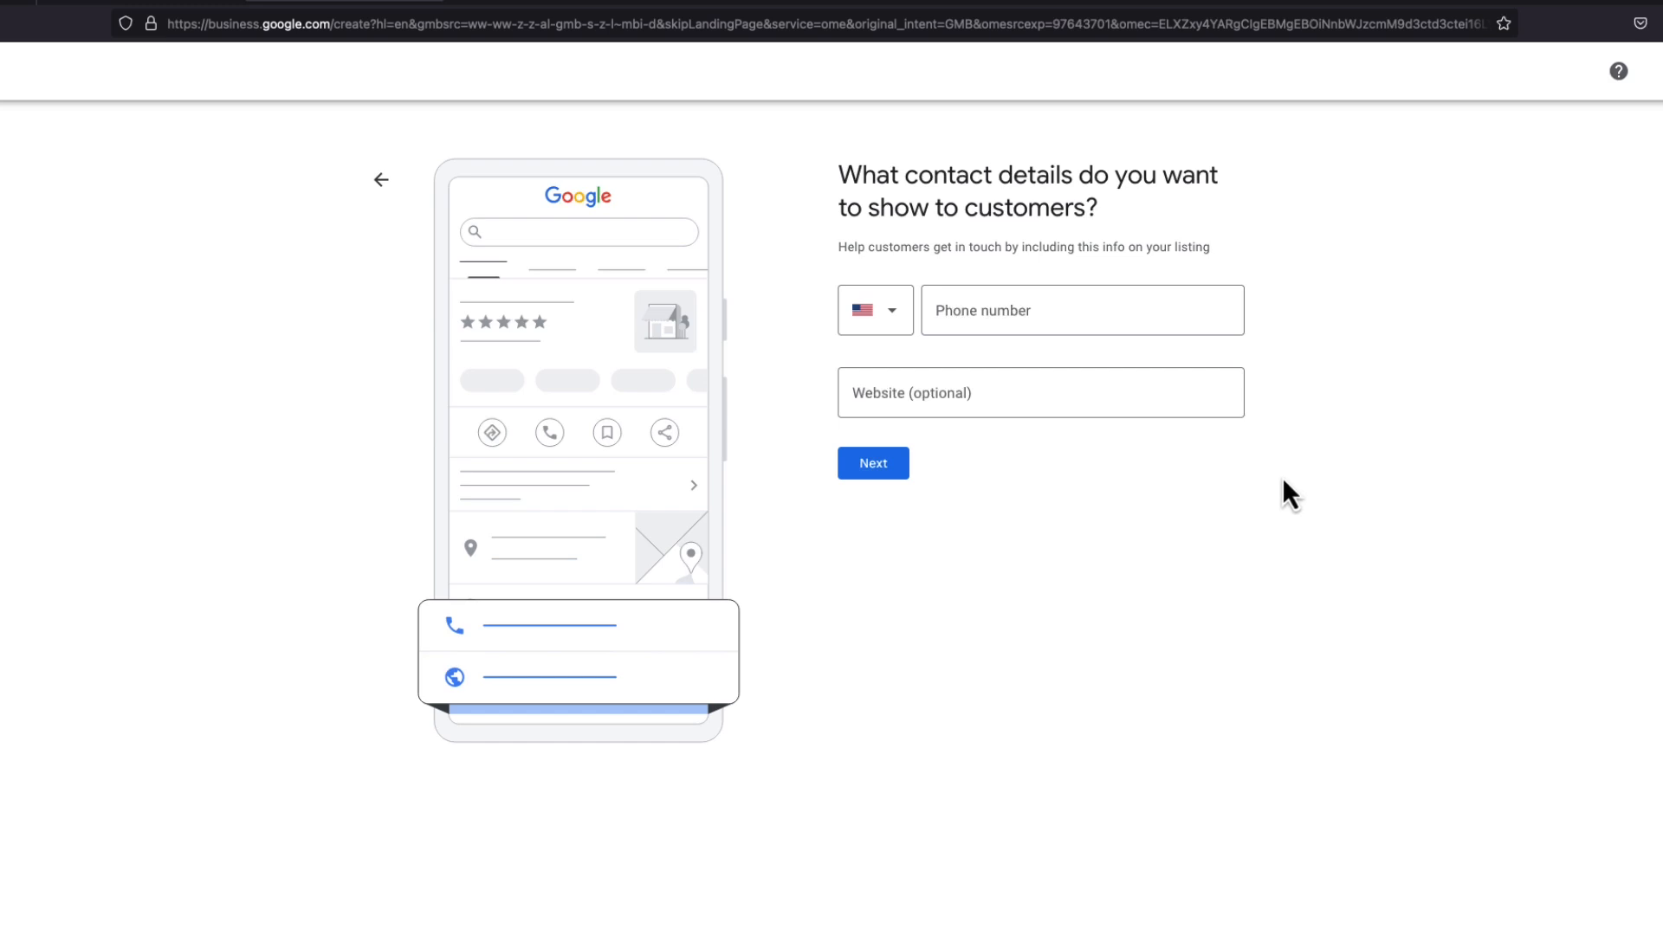
left_click(977, 312)
type("30")
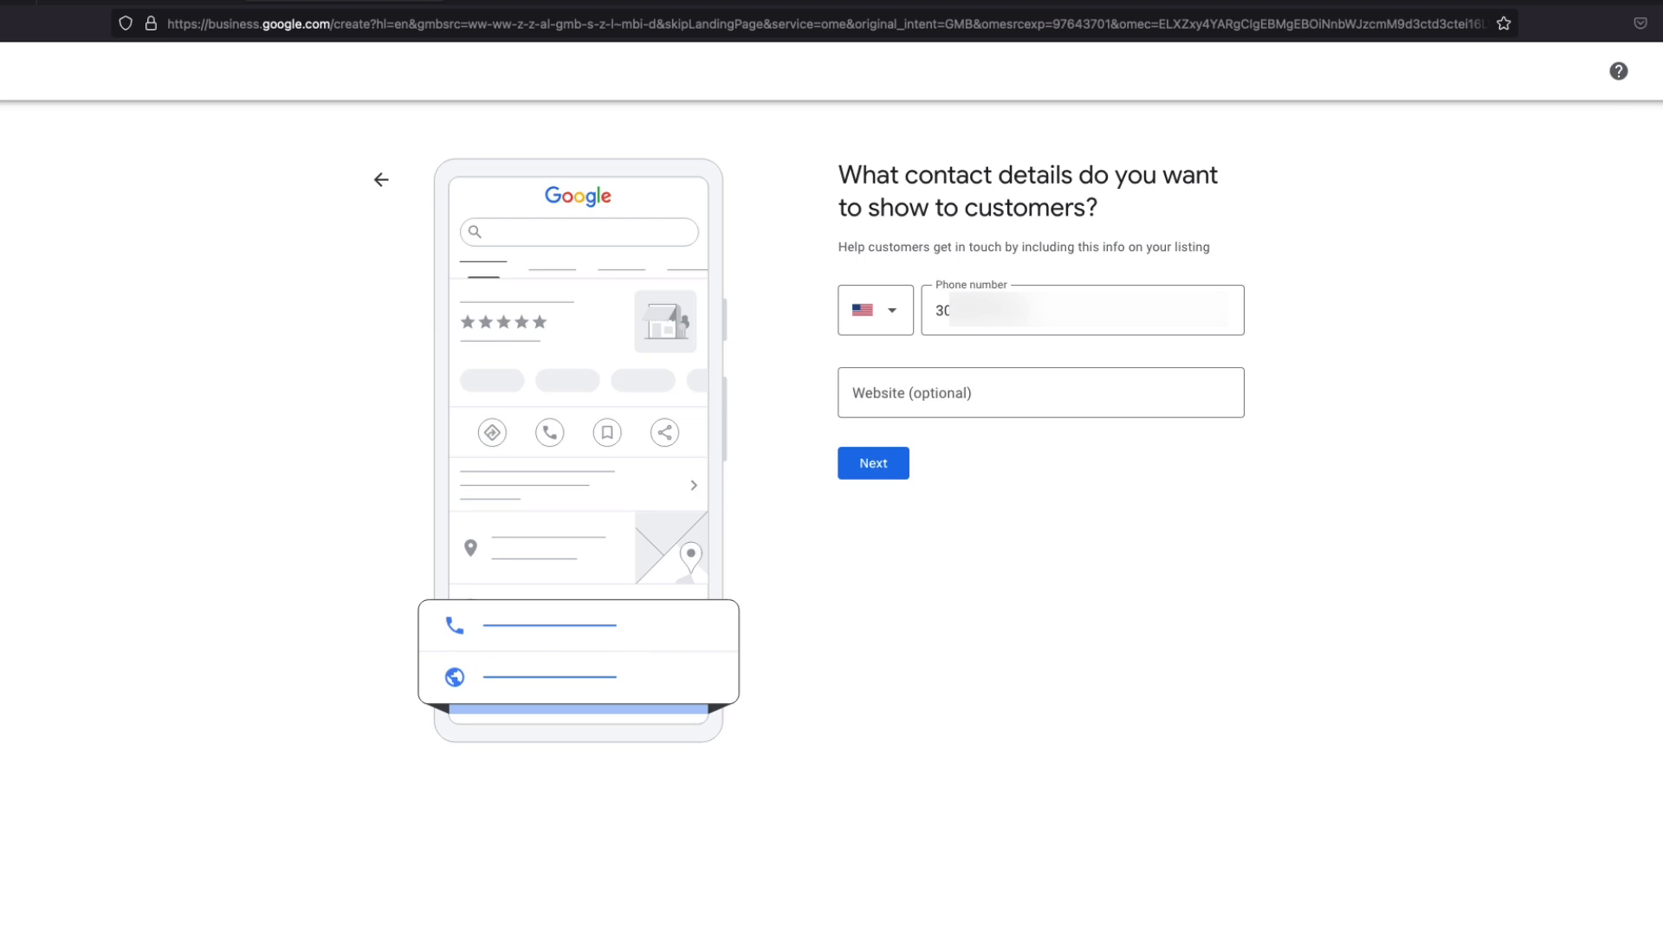
left_click(896, 388)
type("https://www.takeoverlax.com/")
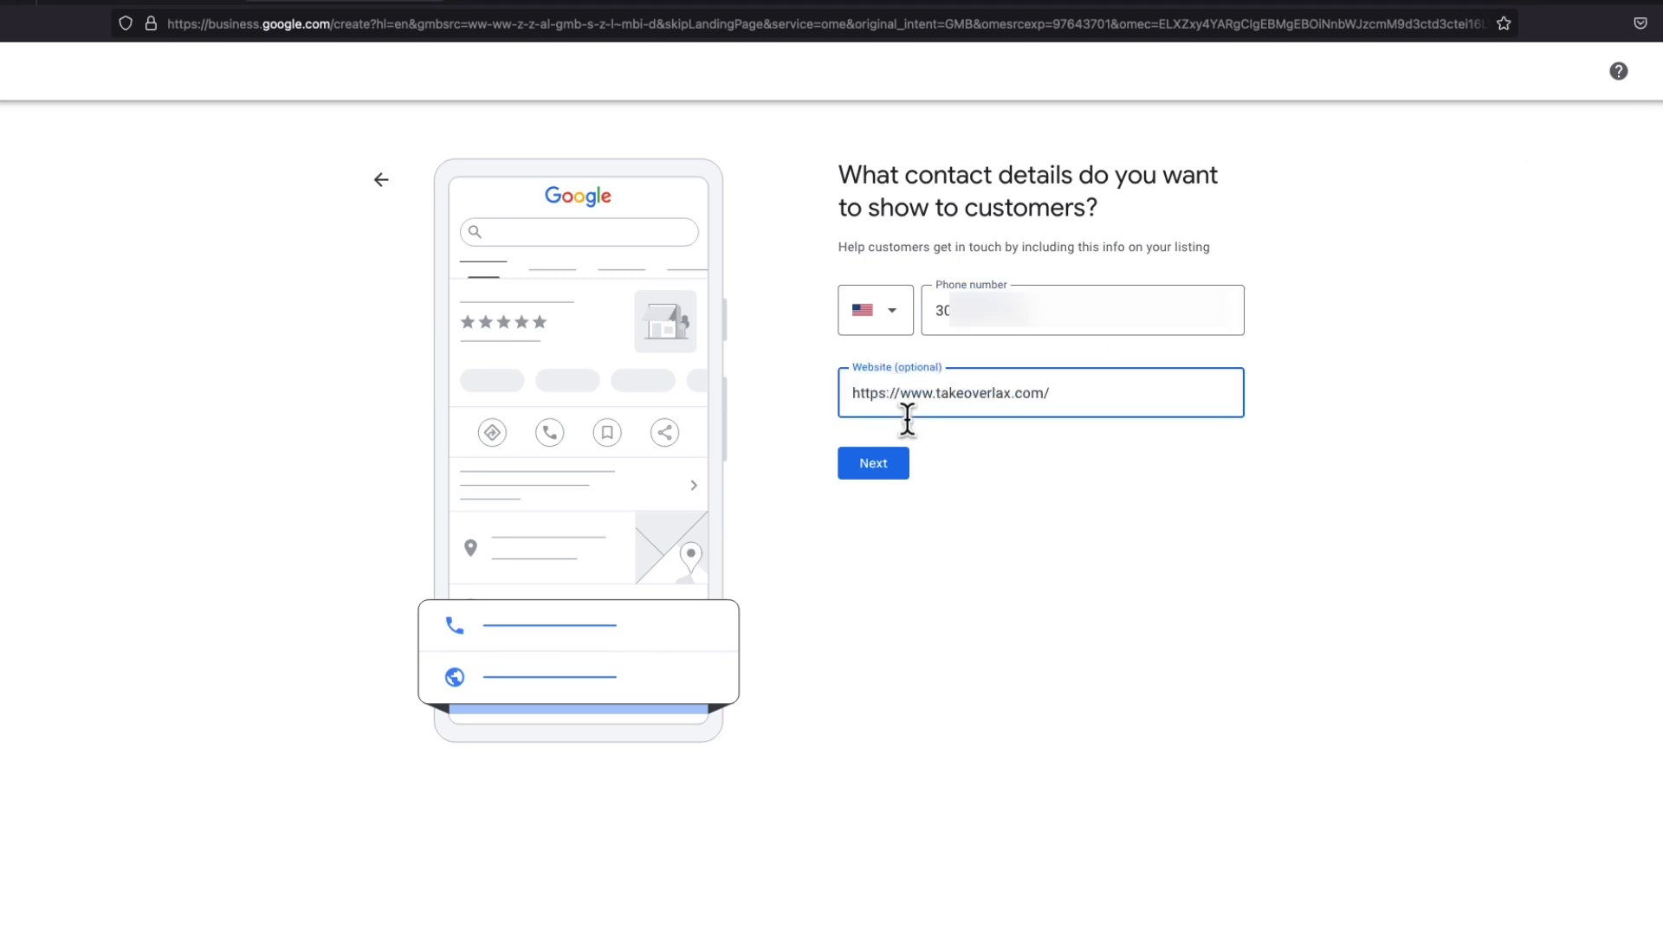
left_click(891, 467)
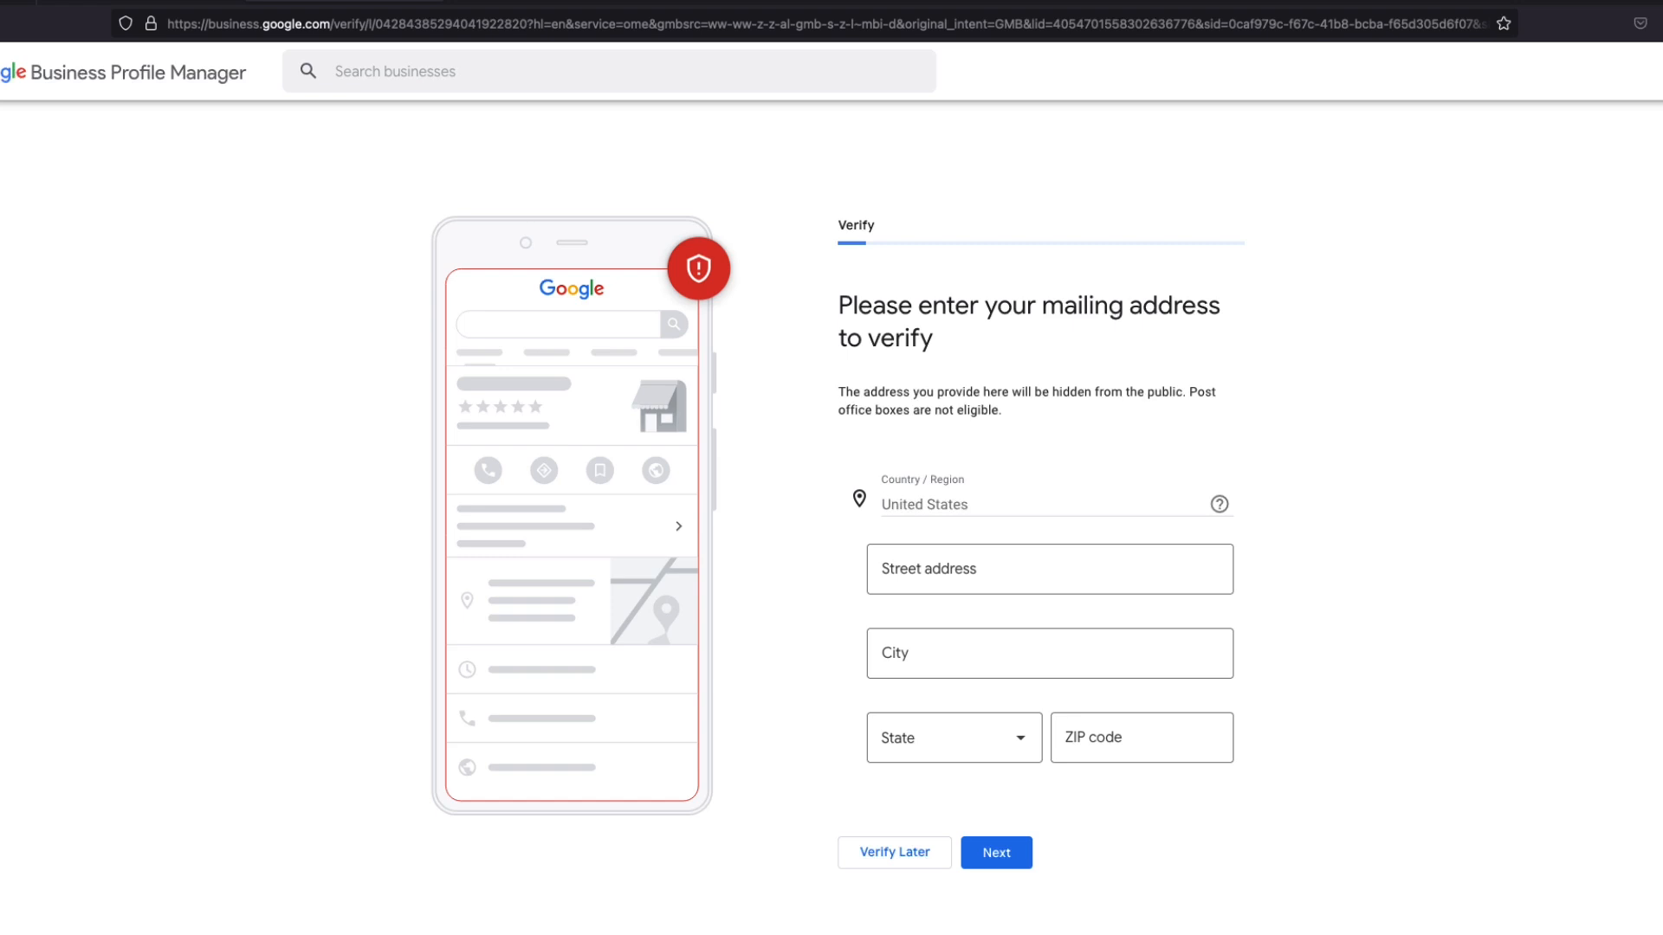
Paste the business street address, autofill Middletown, Delaware from the suggestion, and submit it.
left_click(939, 567)
key("super+v")
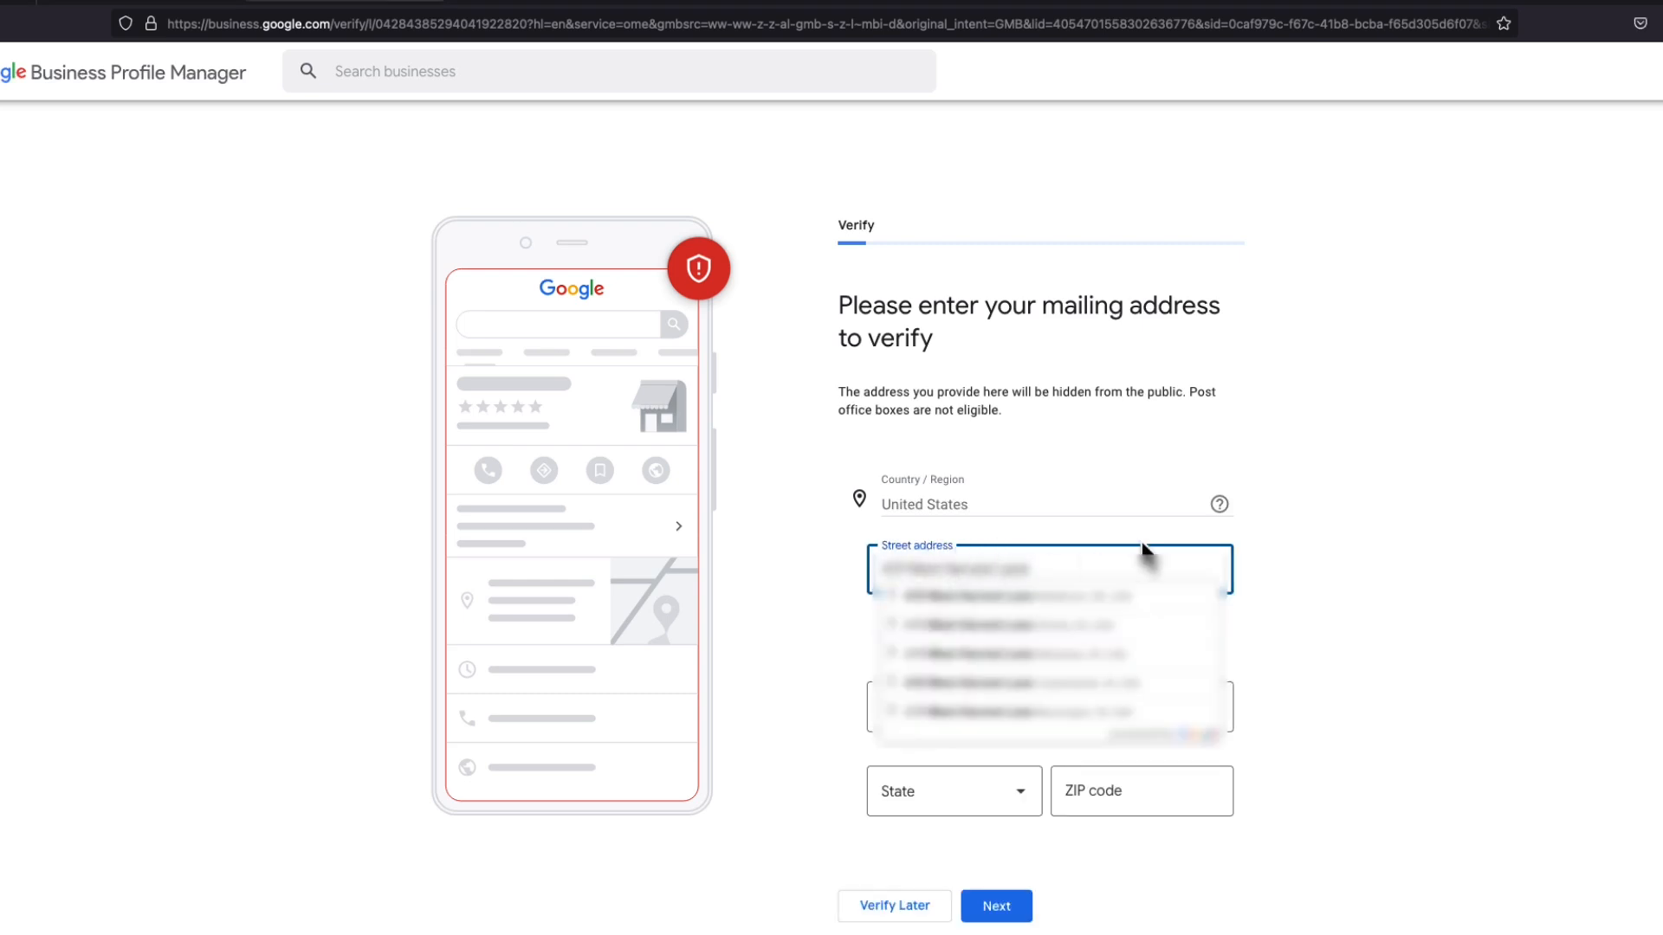
left_click(1087, 599)
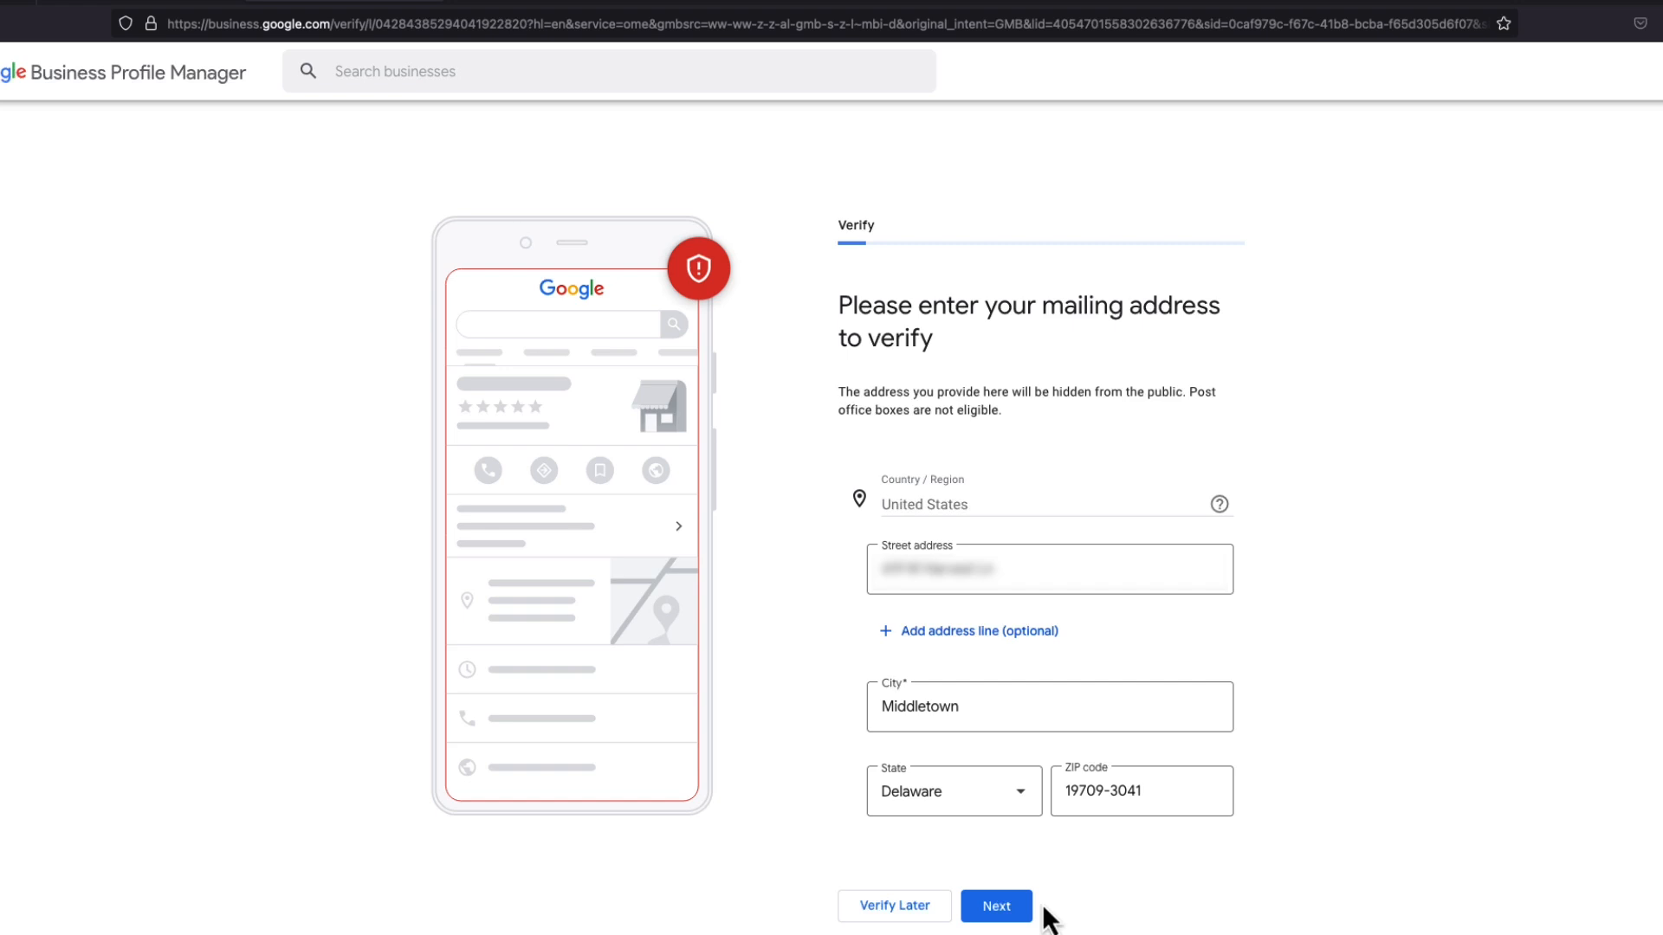
left_click(998, 907)
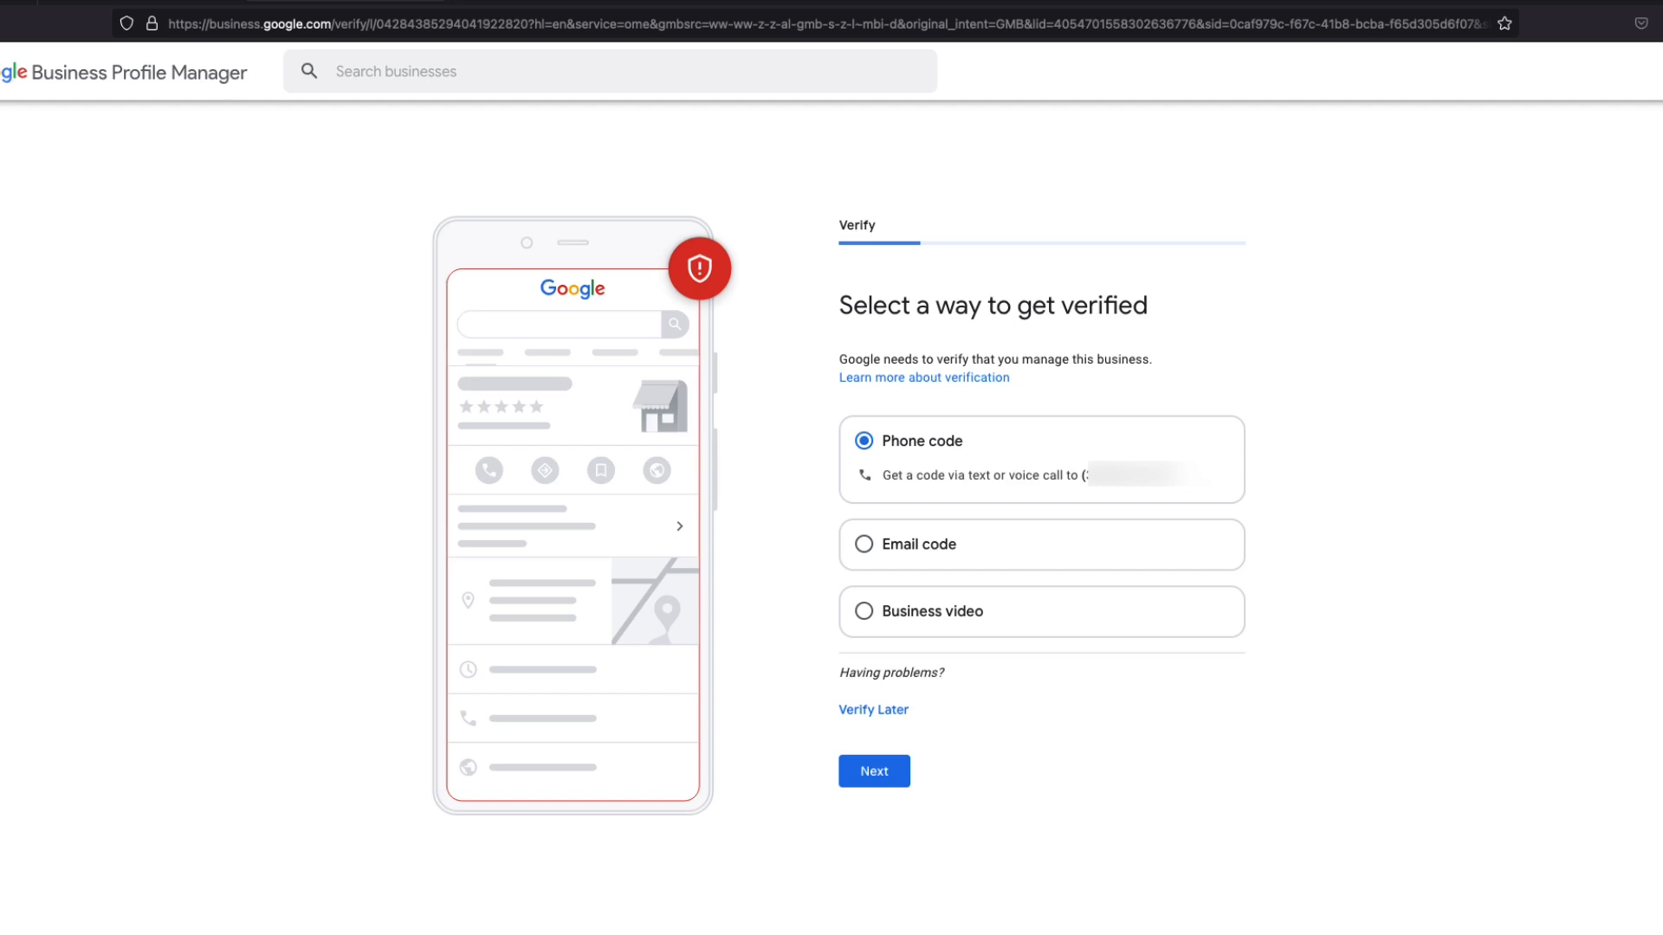
Verify by phone code sent as a text message, entering the received code.
left_click(875, 771)
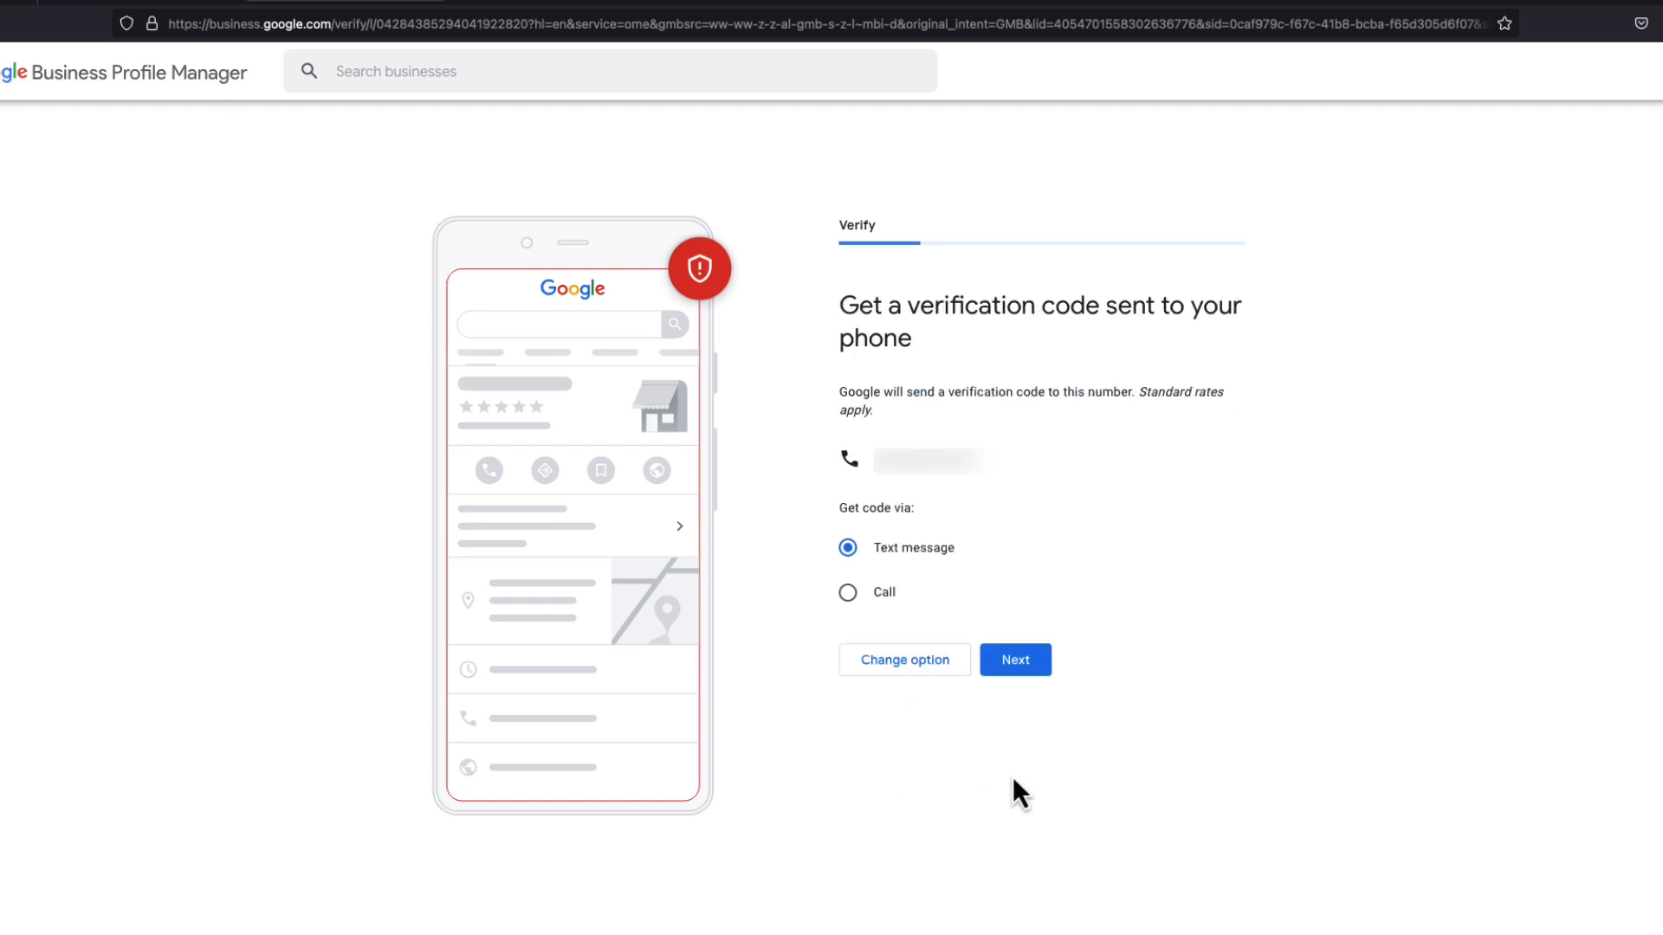
left_click(1032, 683)
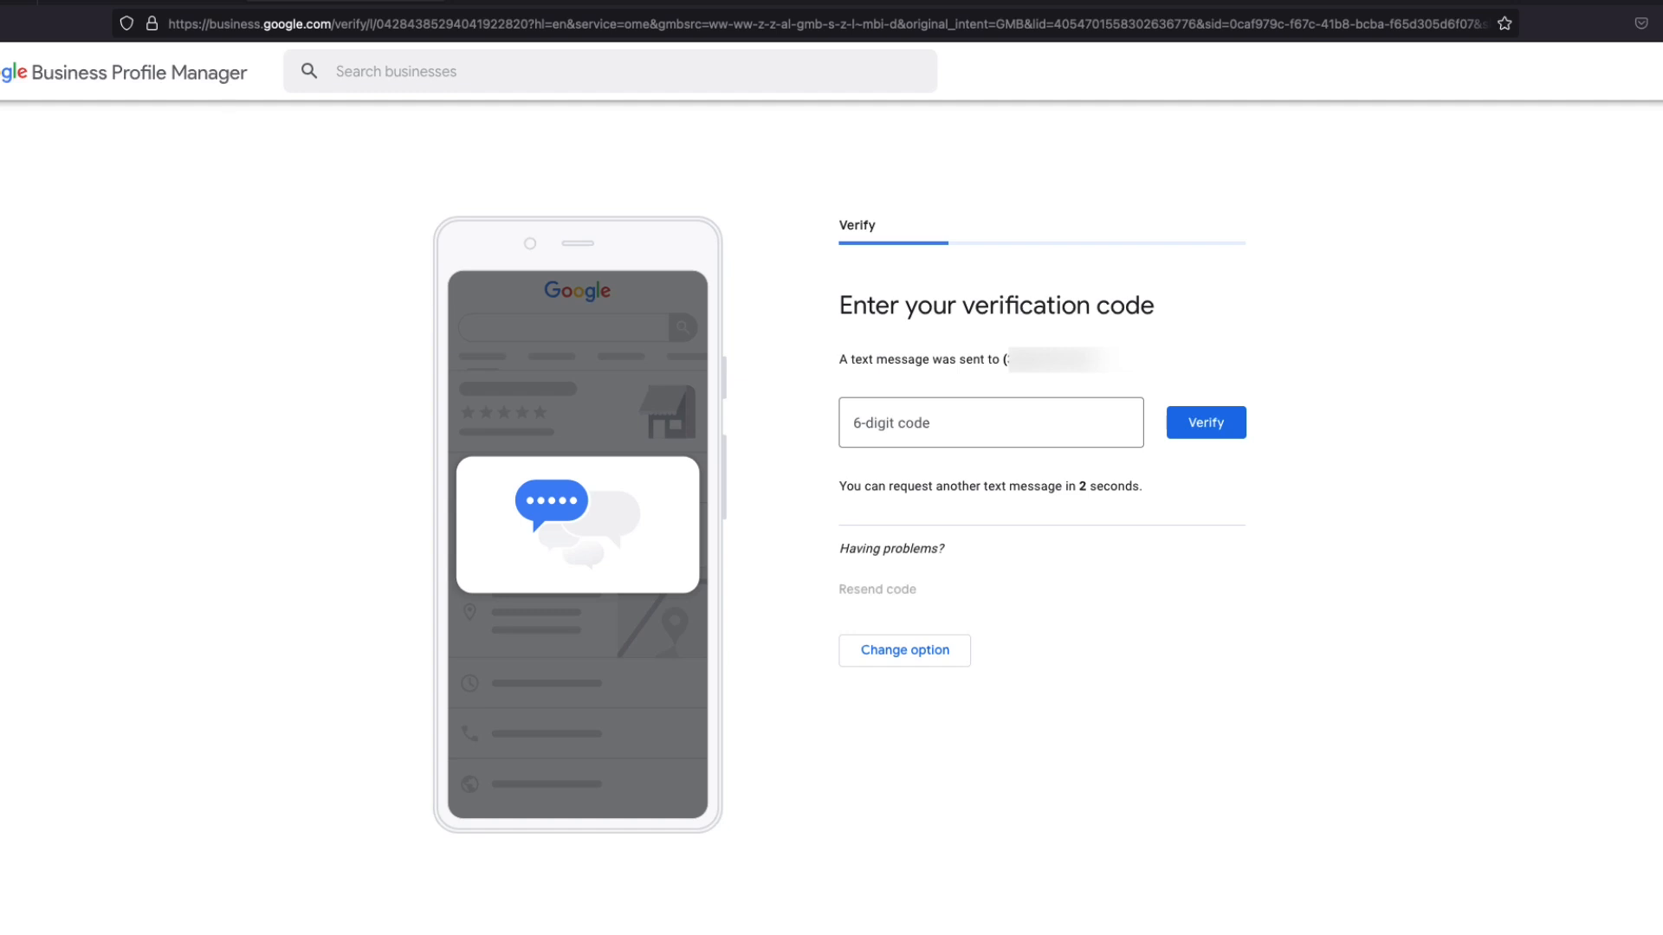
left_click(950, 427)
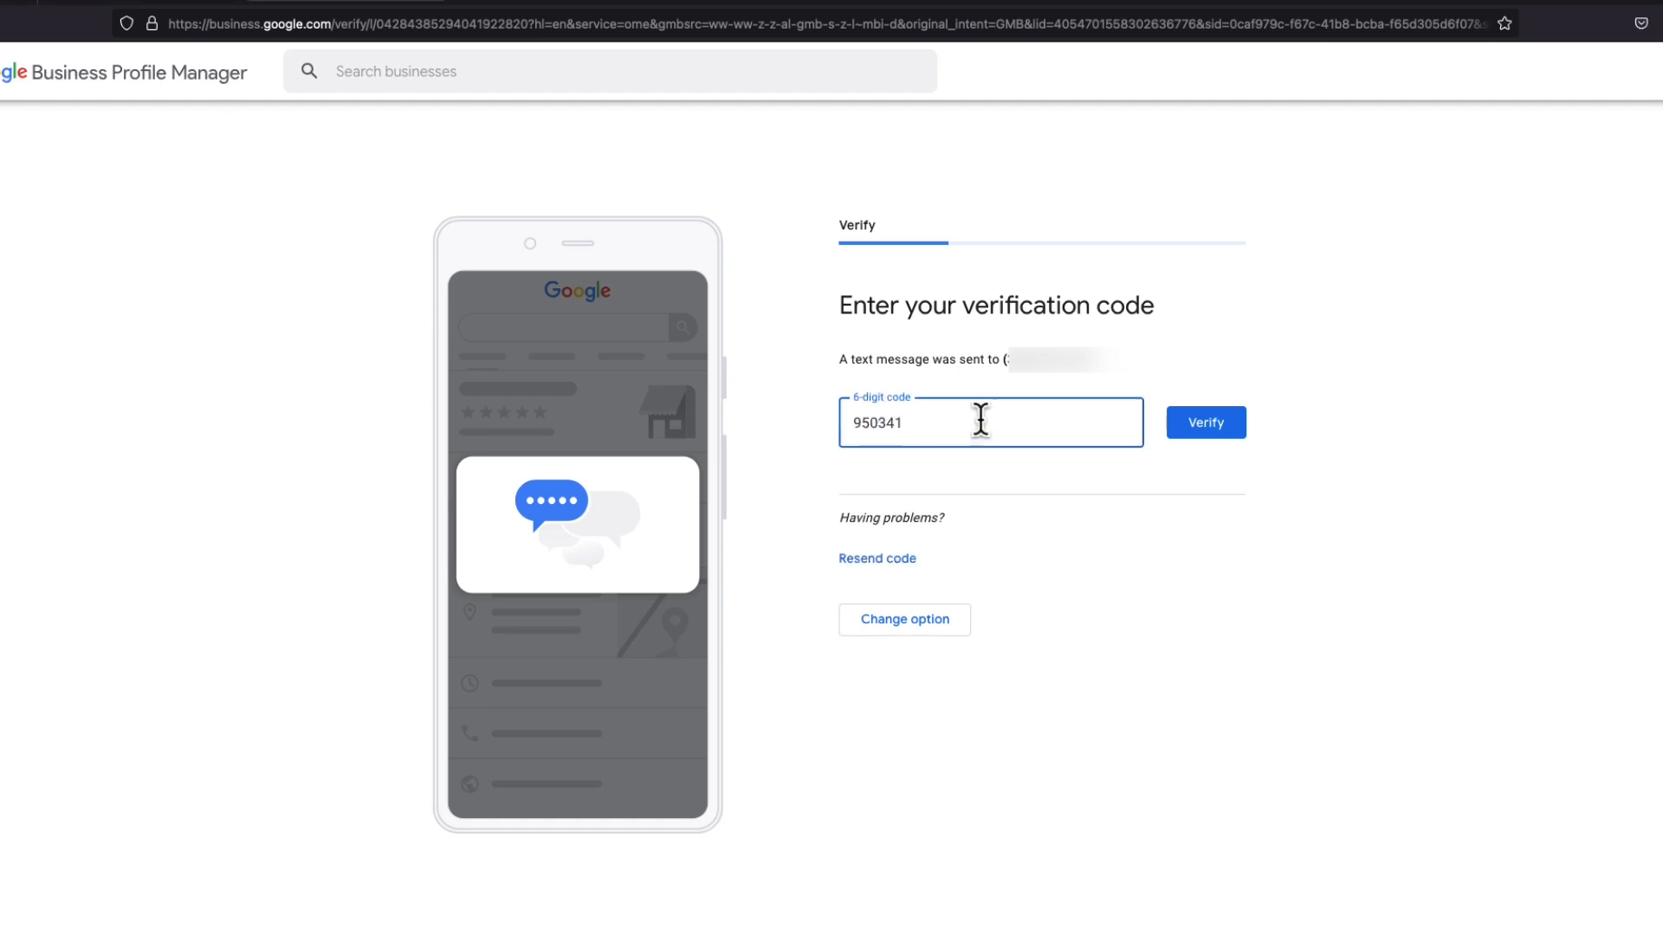
left_click(1207, 424)
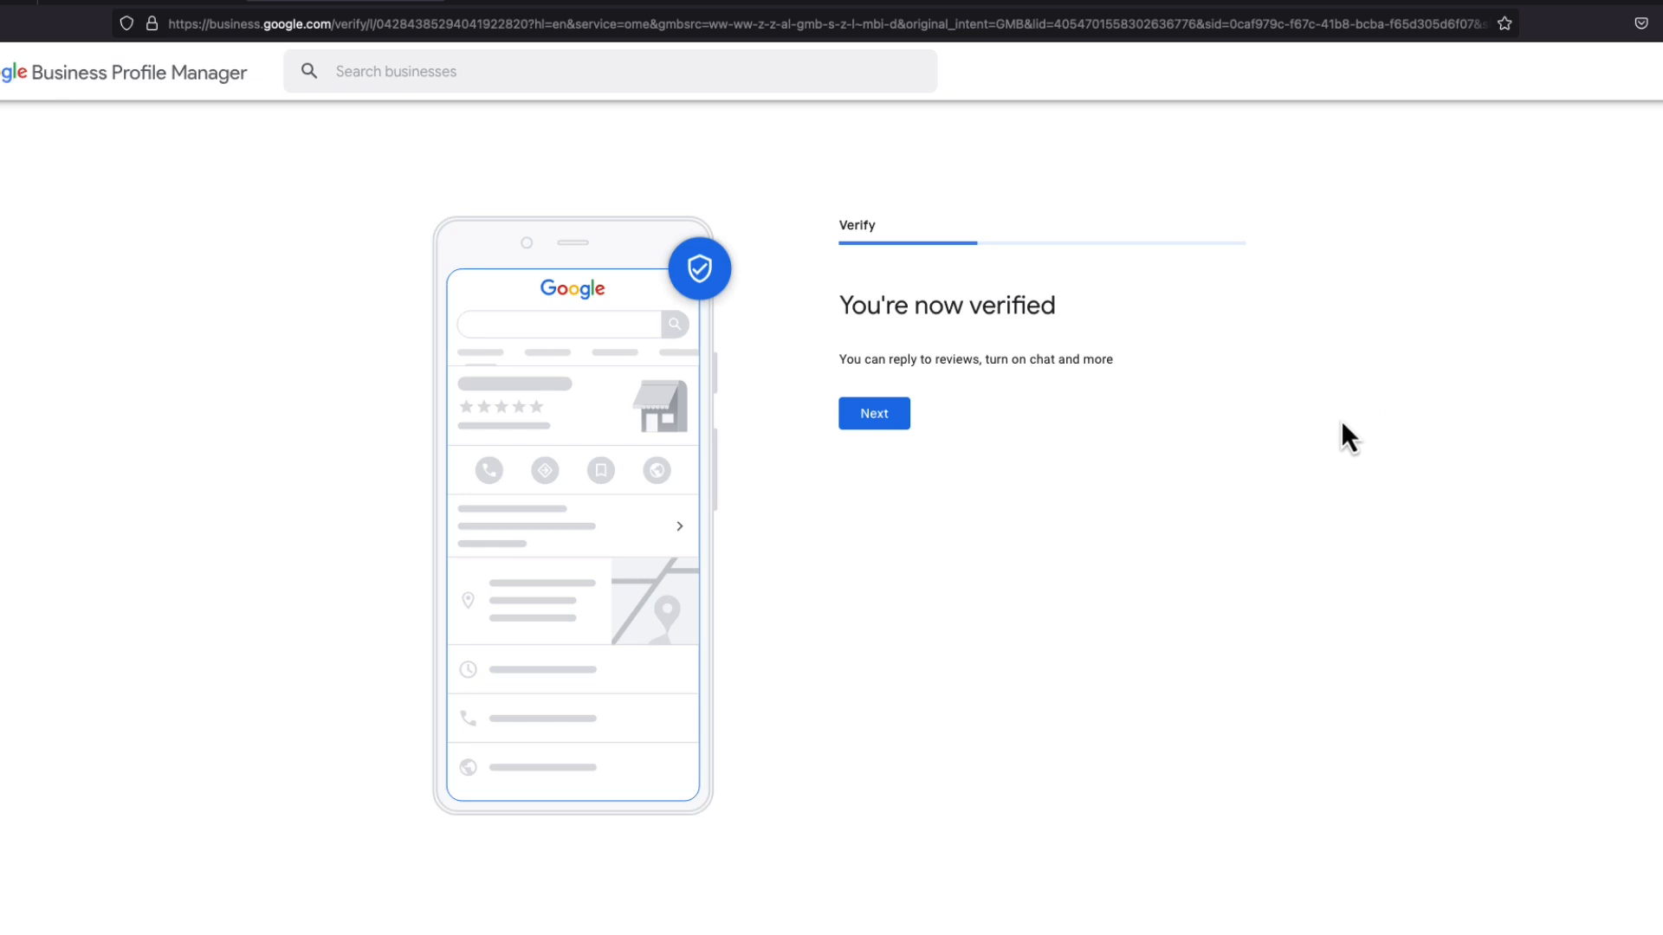
Select Group lessons, Camps, Clinics, Lacrosse and Private lessons as services and continue.
left_click(874, 423)
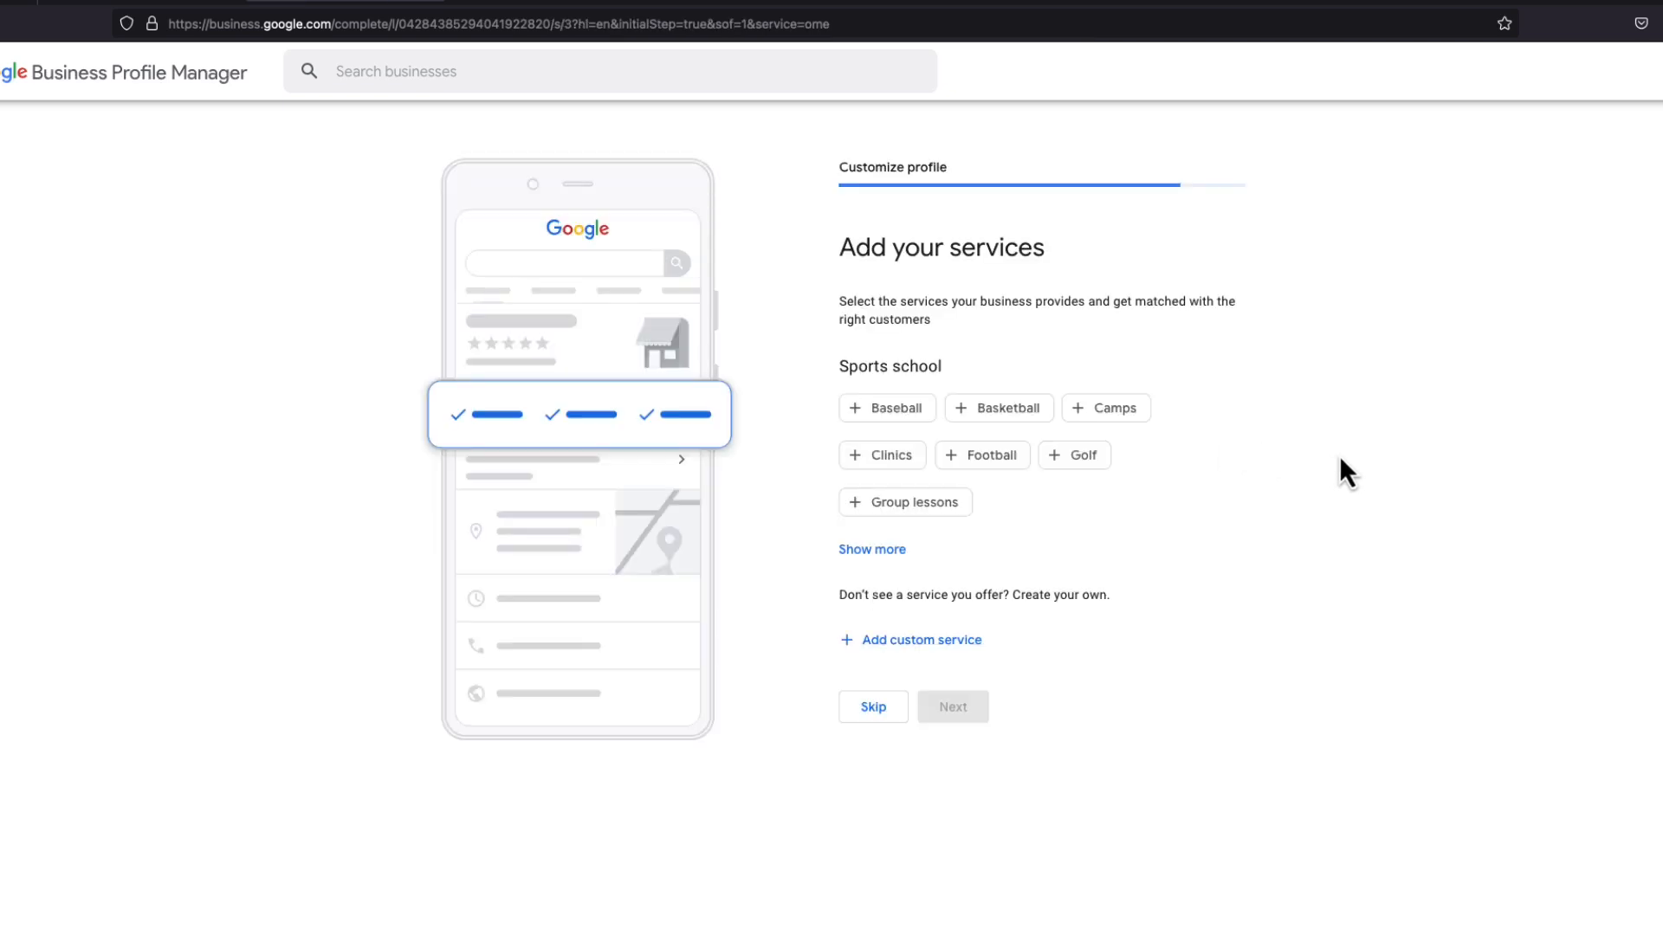
left_click(931, 510)
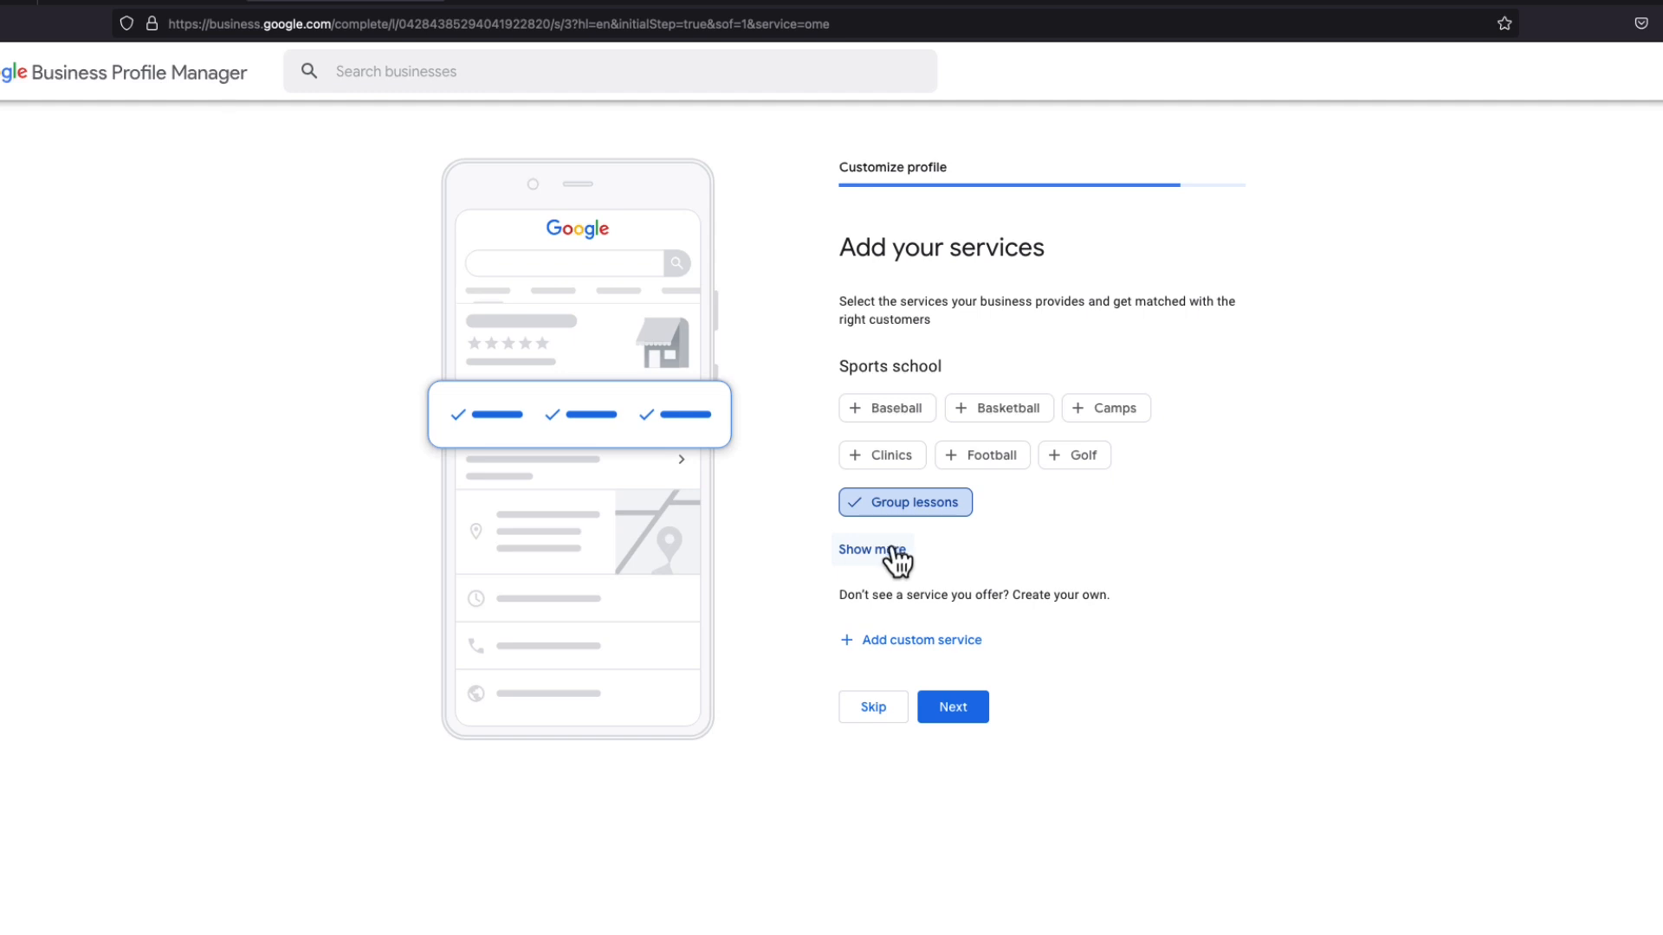
left_click(893, 551)
left_click(1109, 411)
left_click(872, 459)
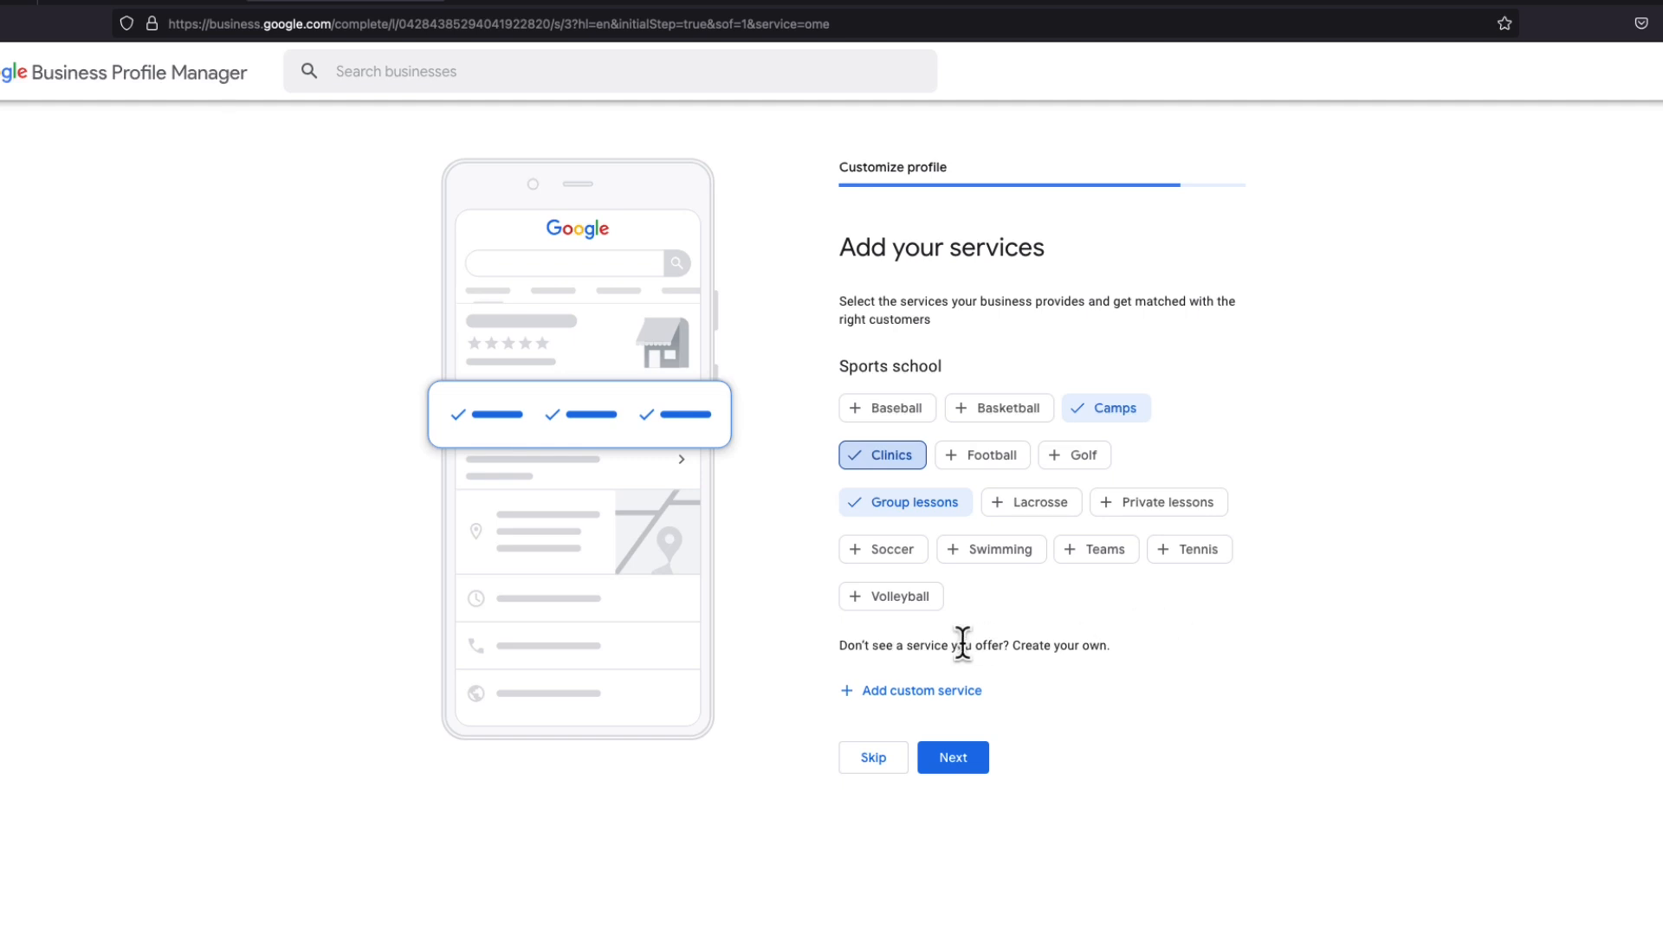
left_click(1026, 511)
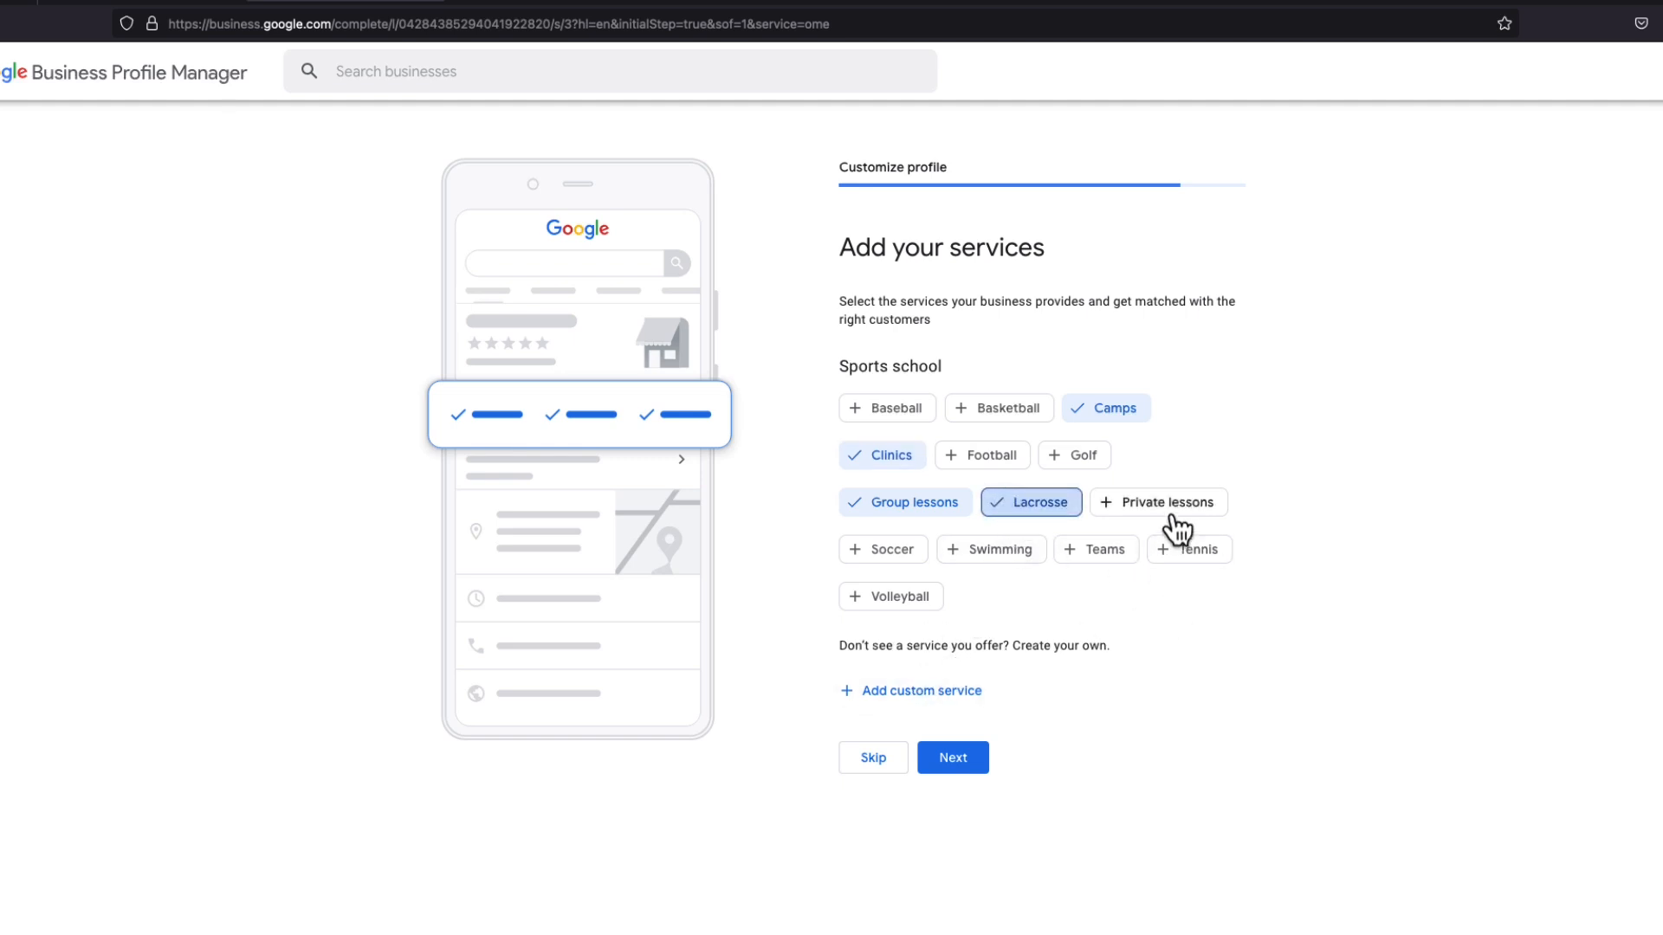
left_click(1204, 510)
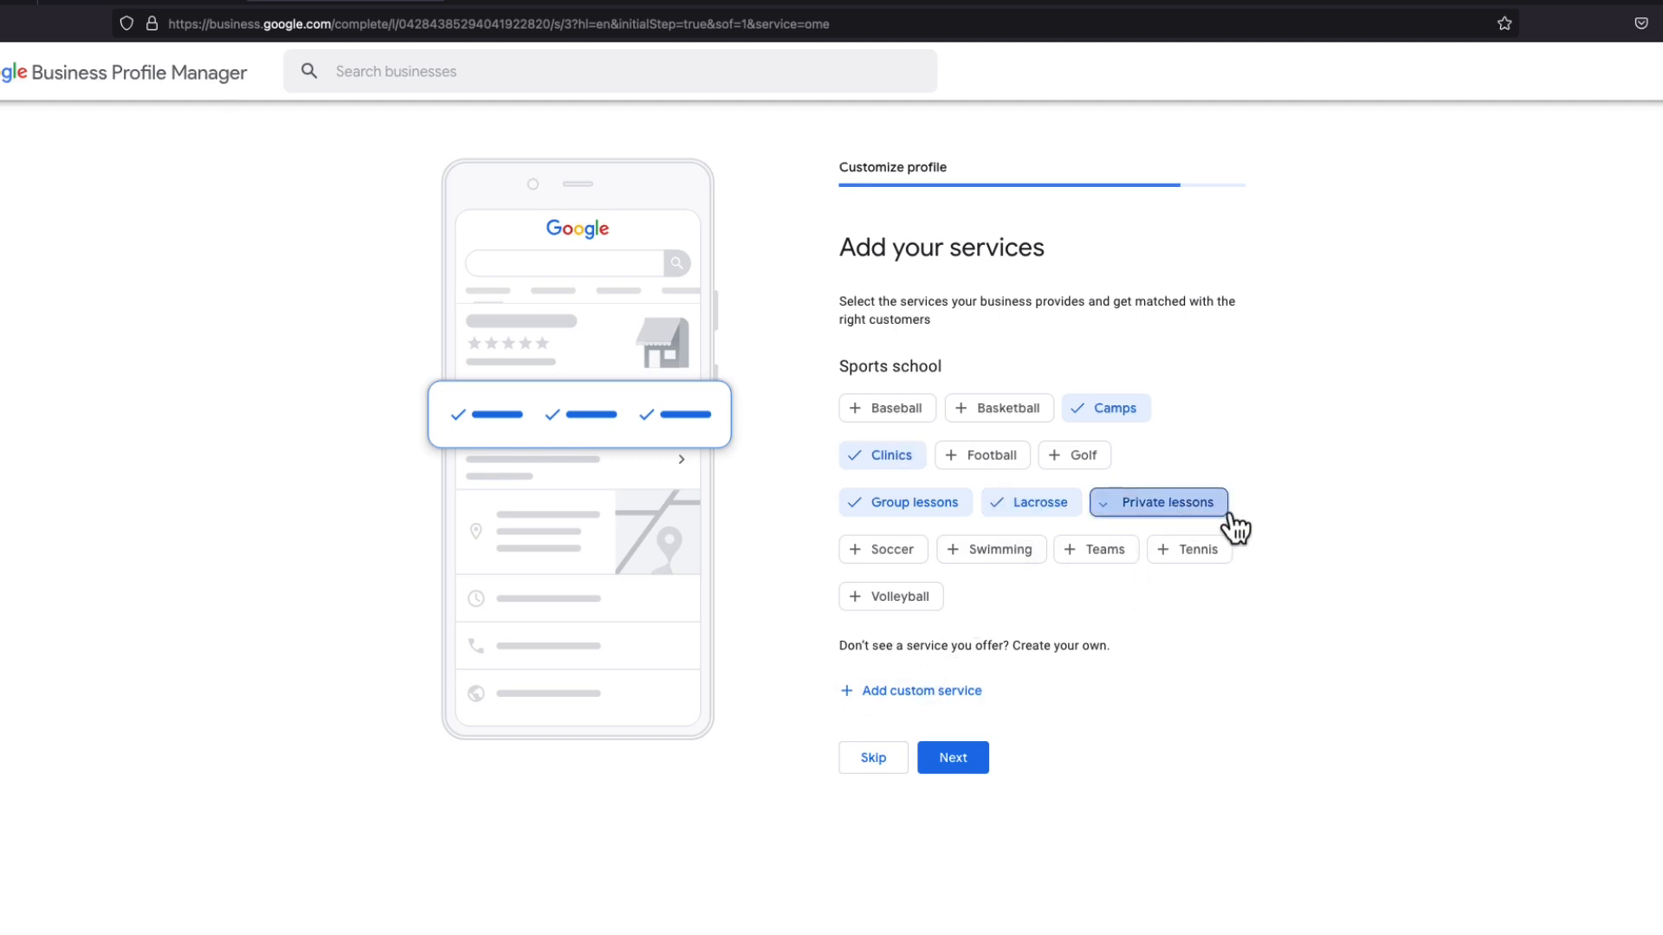
left_click(960, 769)
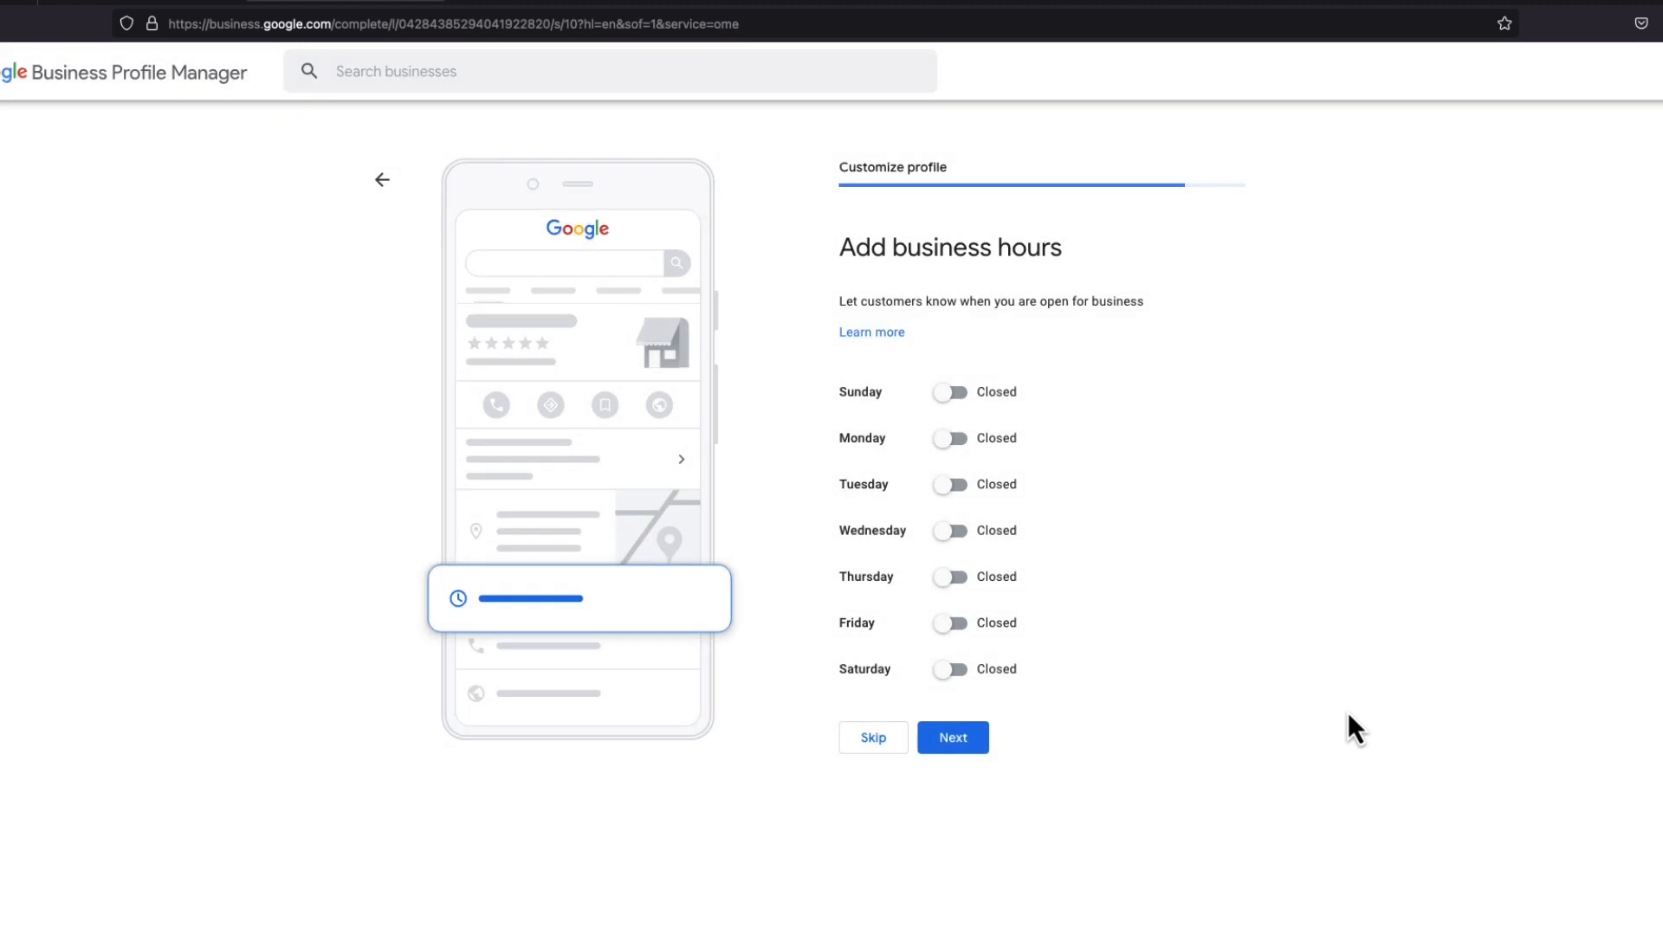
Skip business hours, description and photos, then accept the verification notice.
left_click(898, 742)
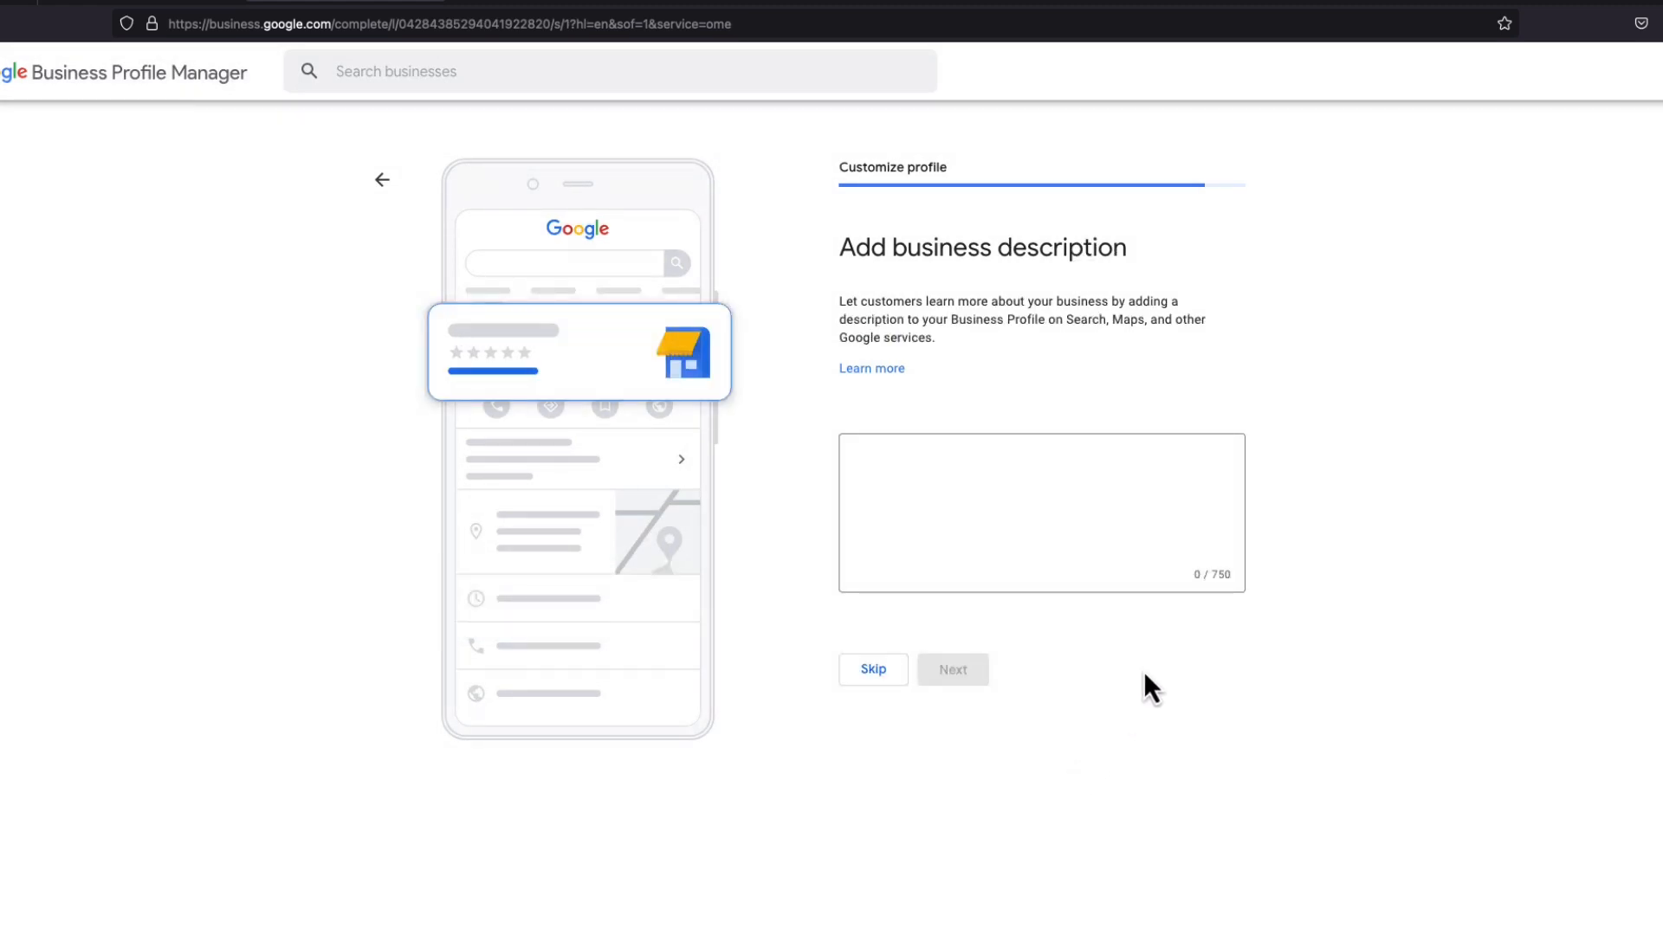
left_click(1108, 496)
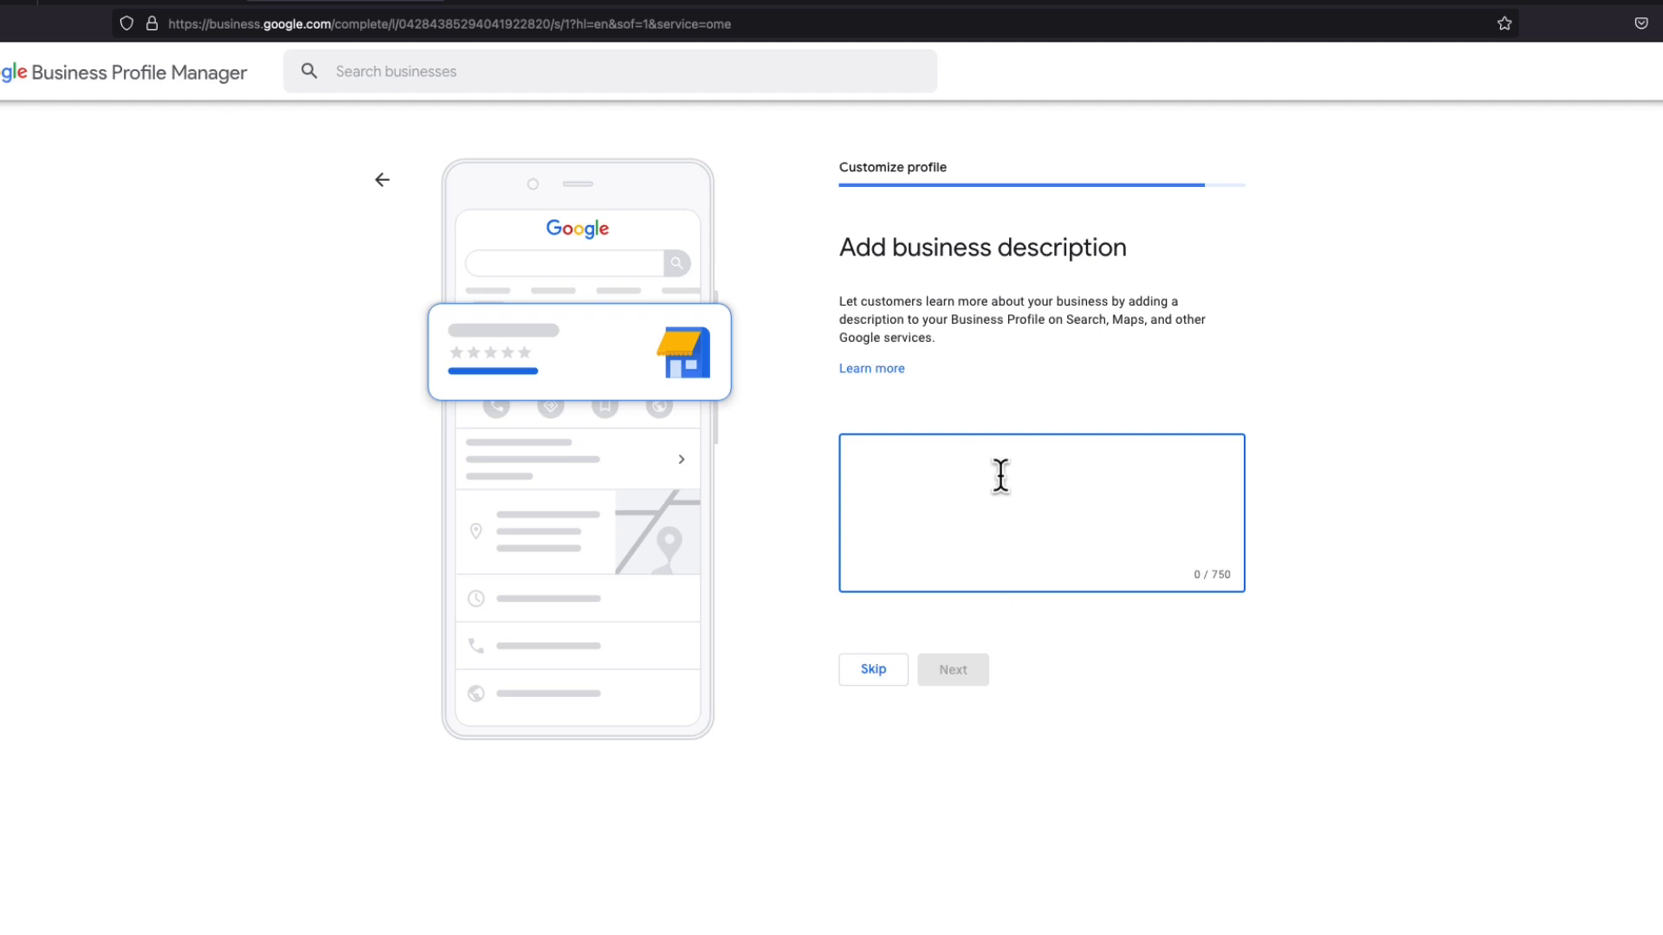
left_click(878, 681)
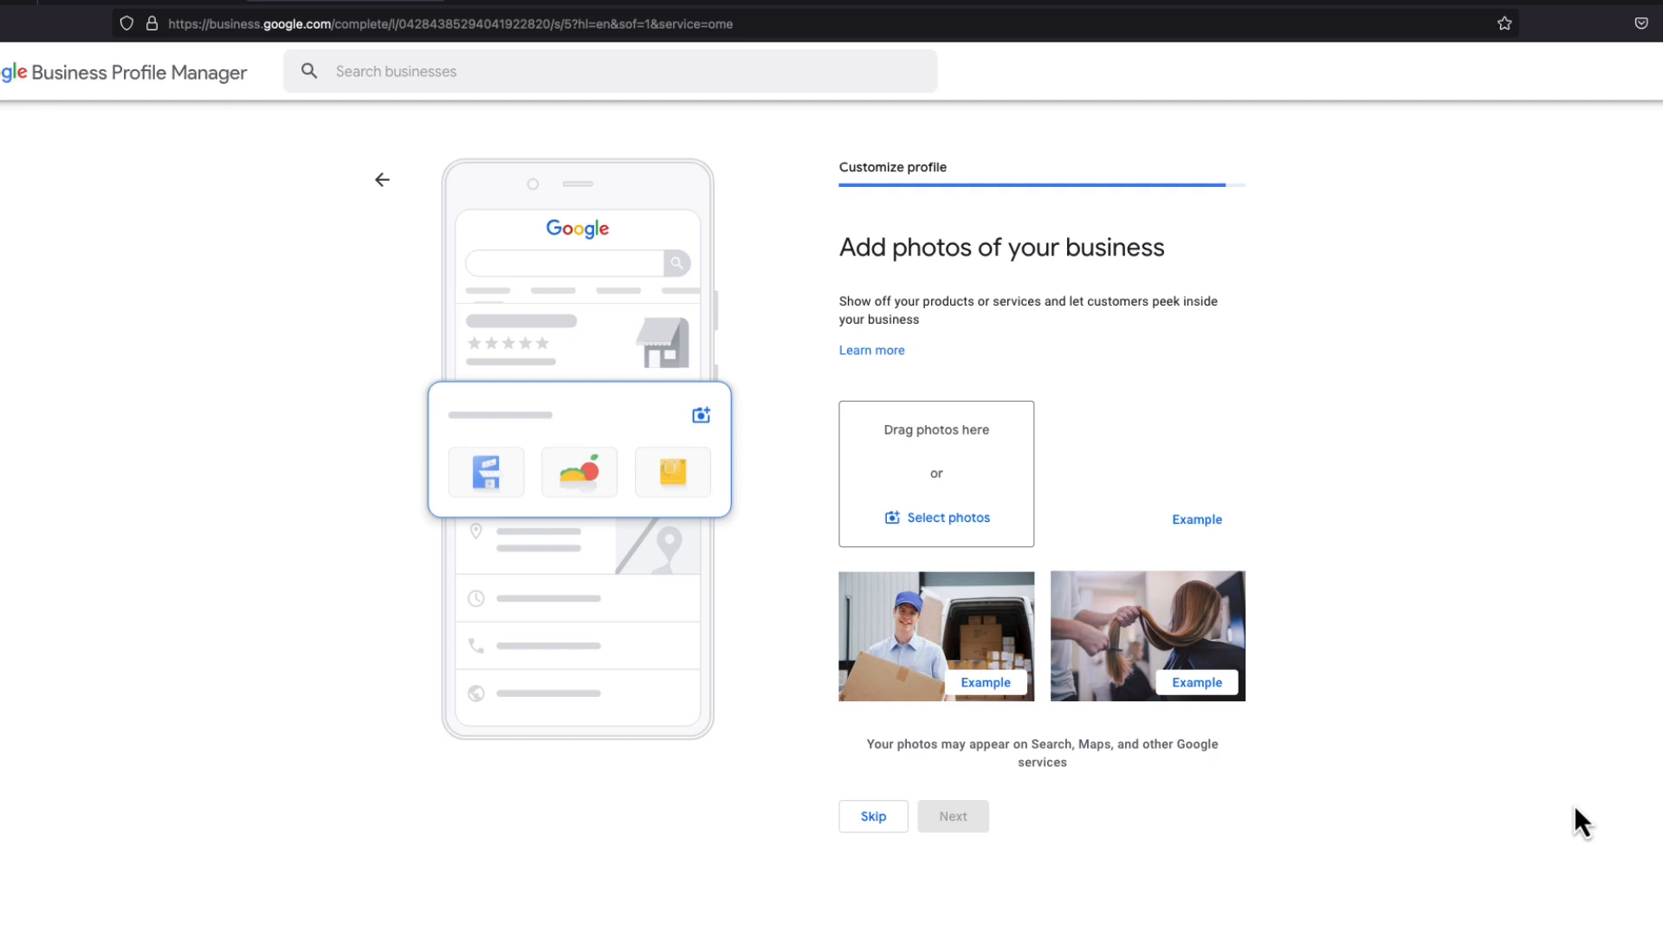
left_click(874, 819)
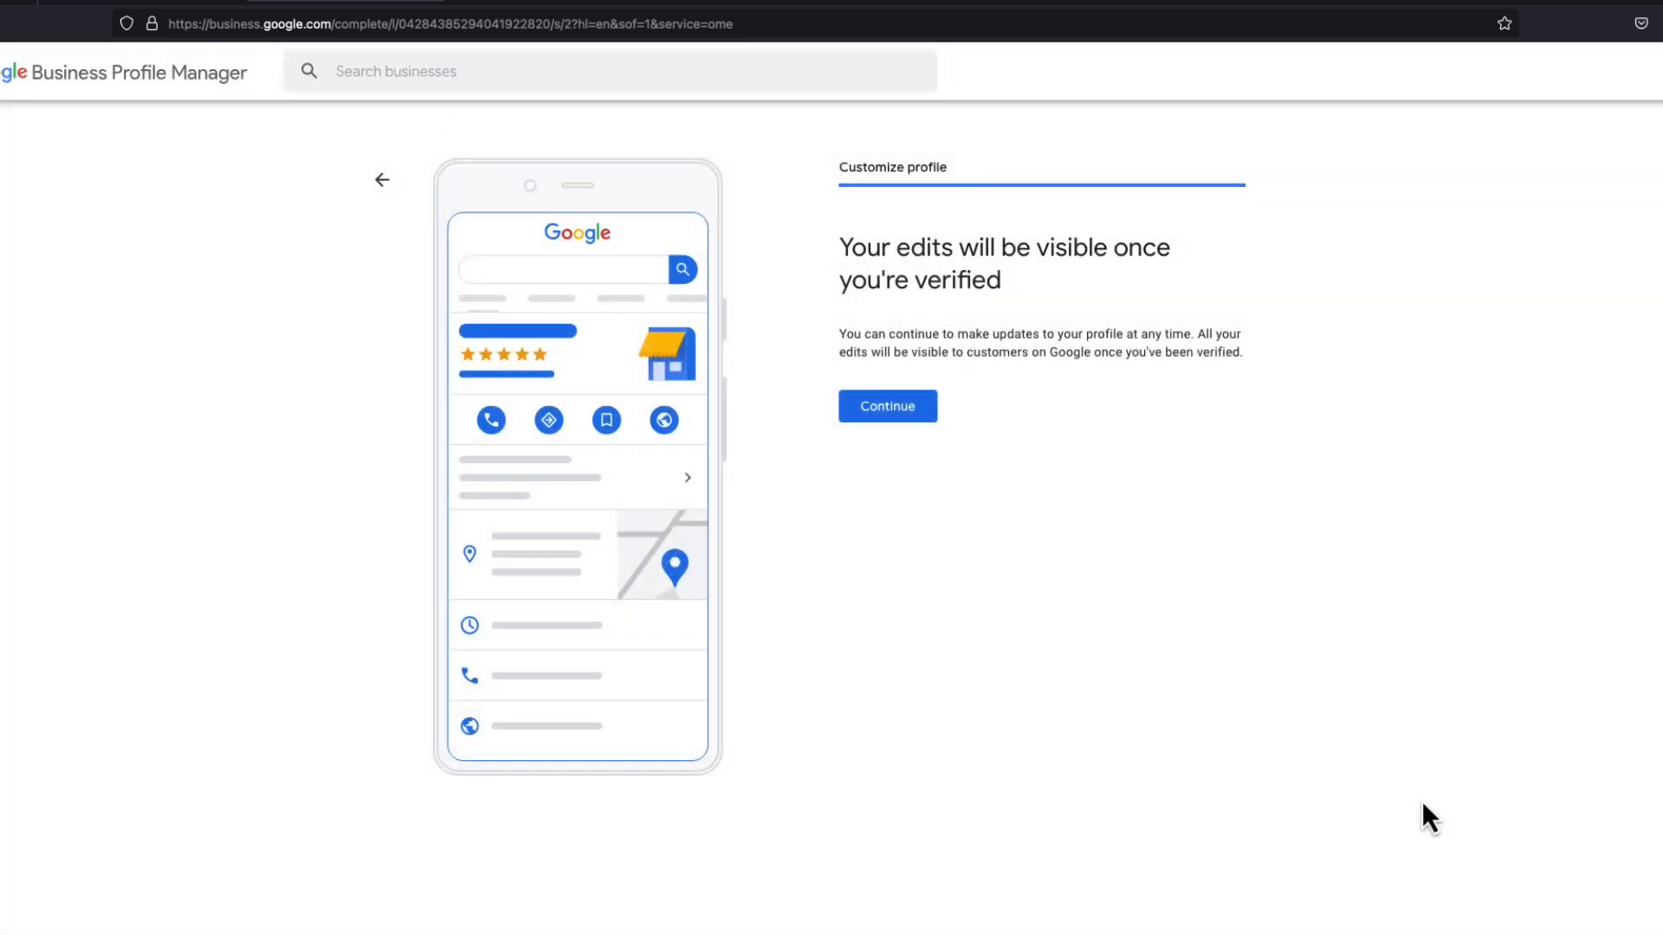
left_click(929, 424)
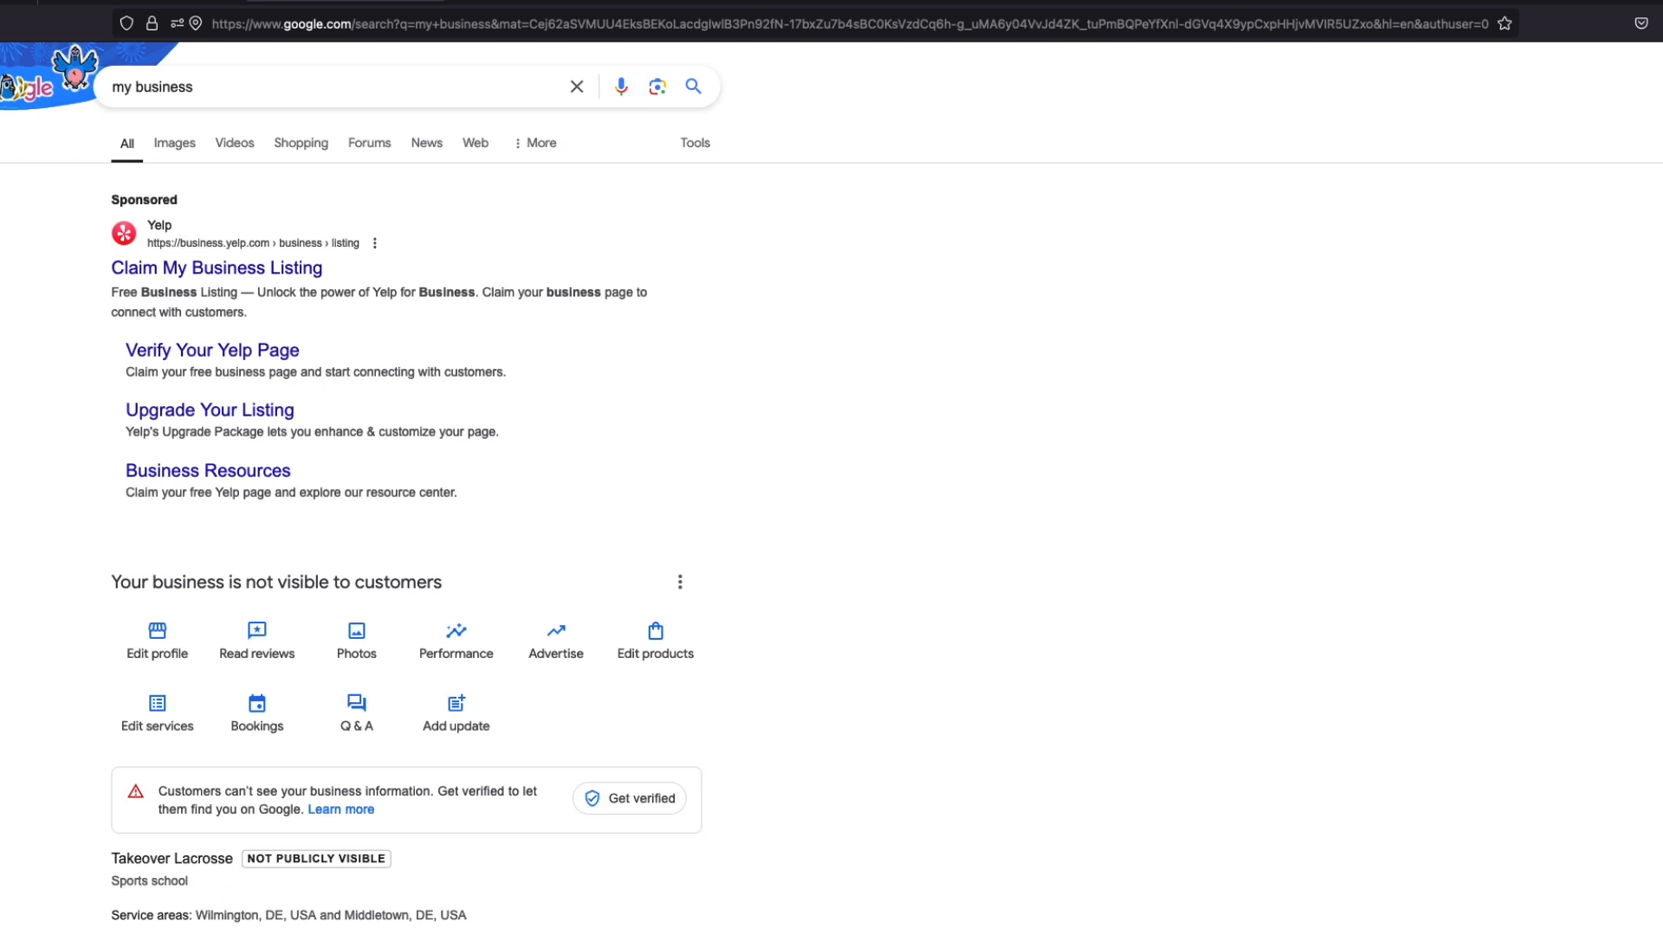
Scroll to the Takeover Lacrosse business panel and open Edit profile.
scroll(905, 809, "down", 2)
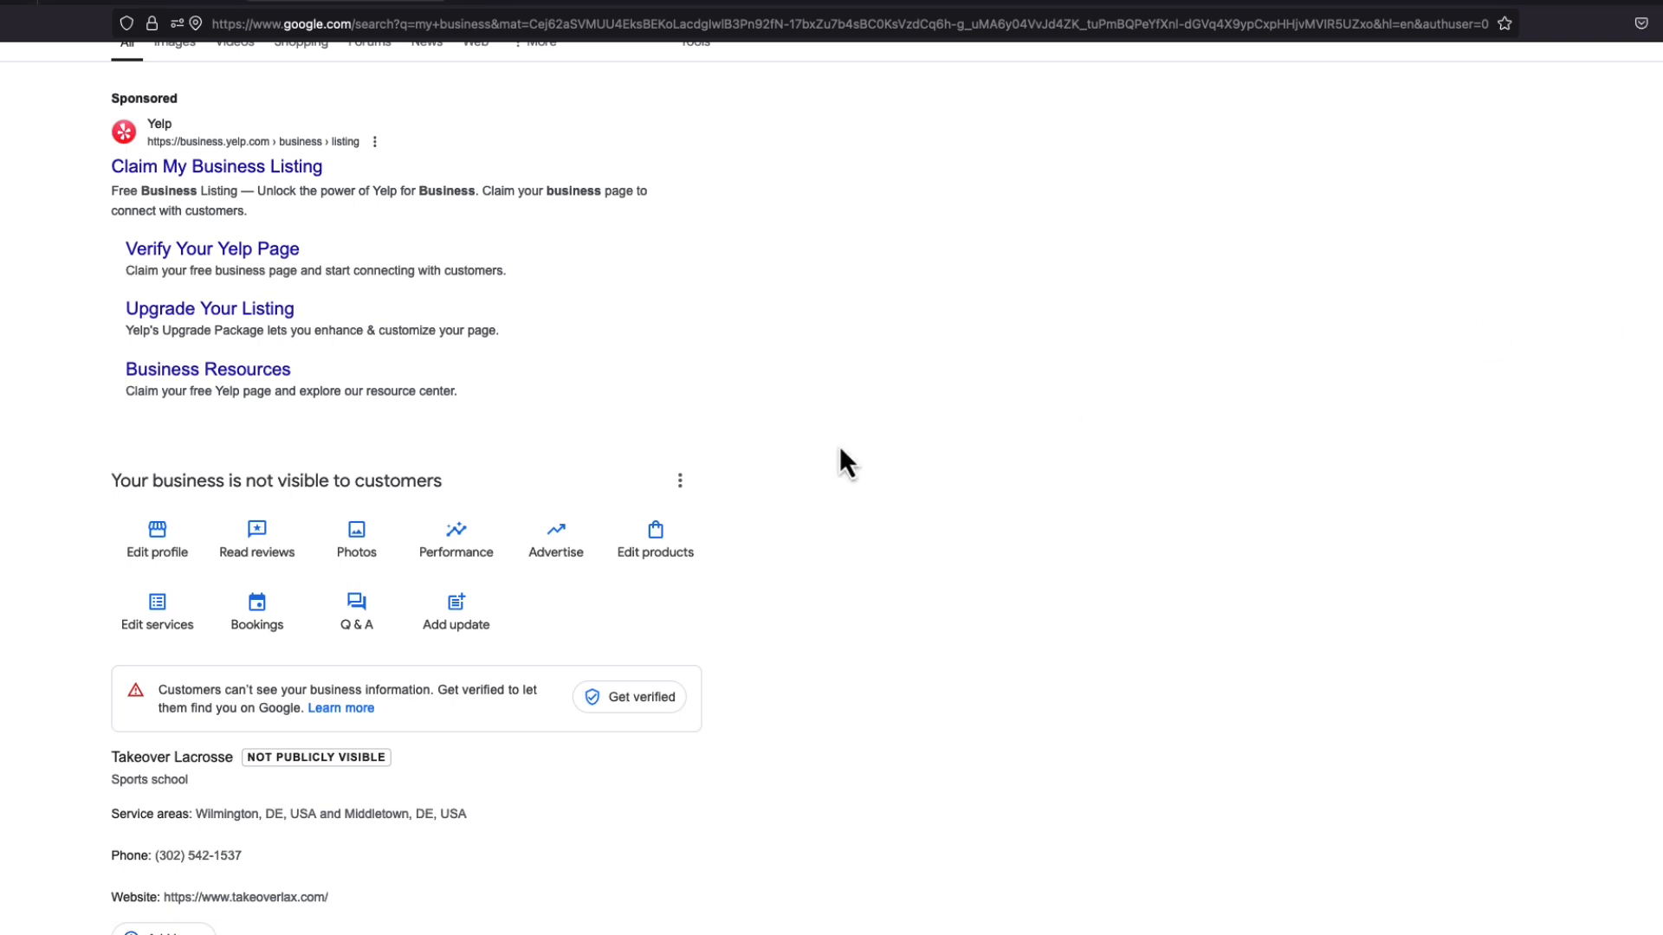
left_click(167, 555)
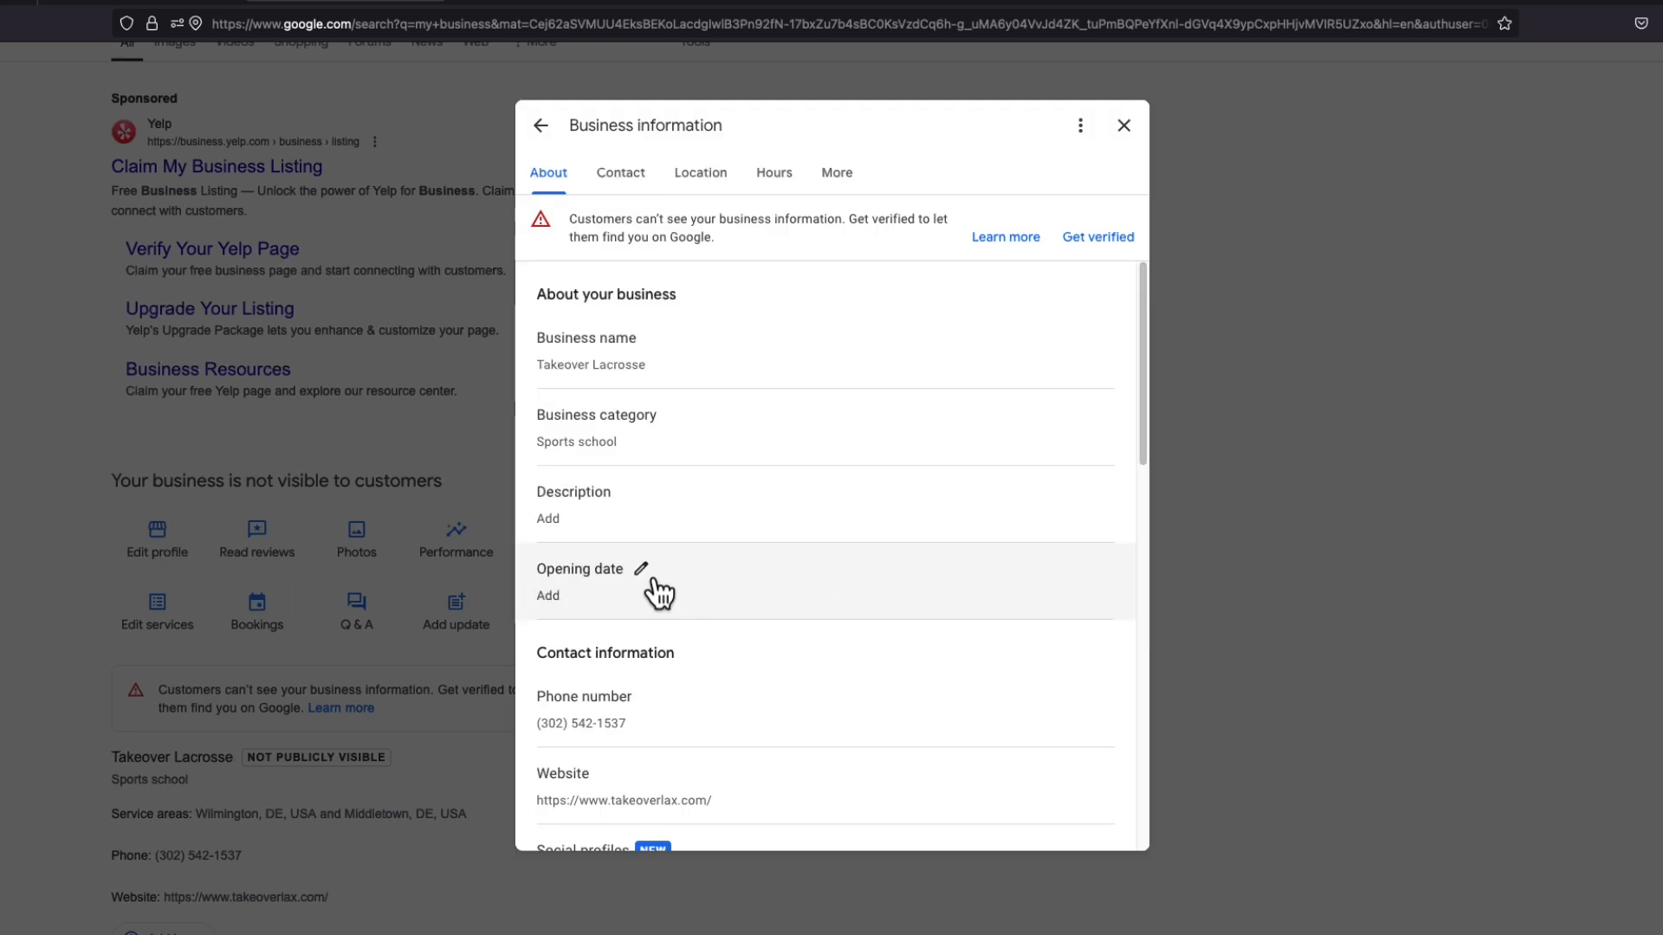
Scroll down the business information and open the Hours editor.
scroll(719, 561, "down", 3)
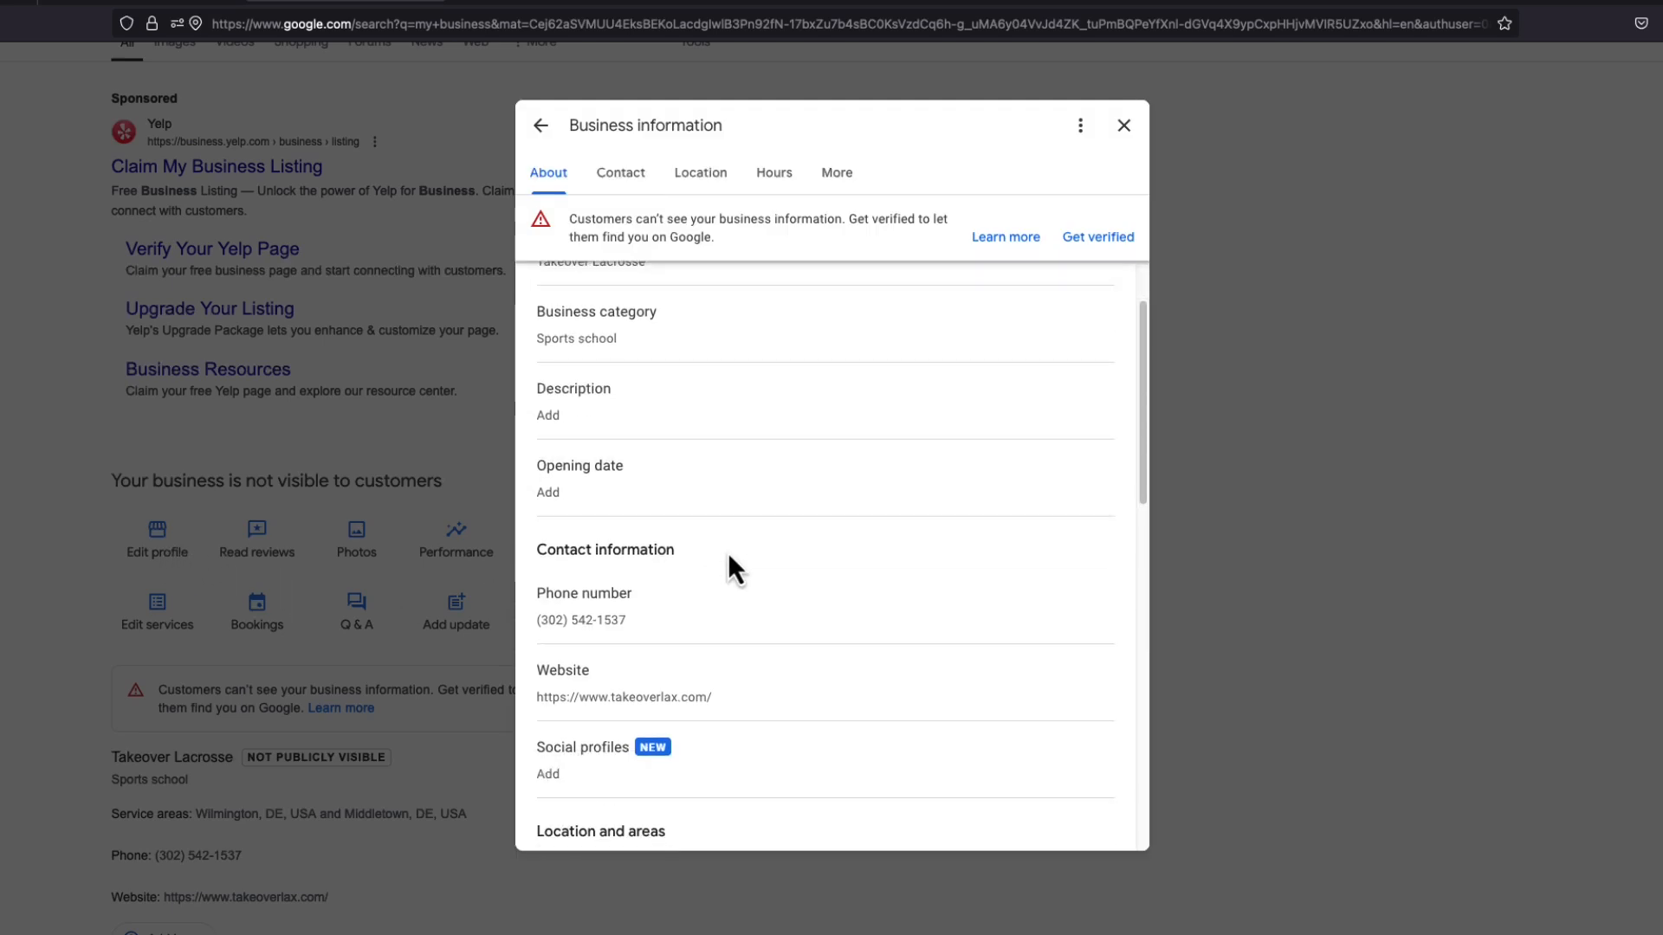
scroll(733, 565, "down", 1)
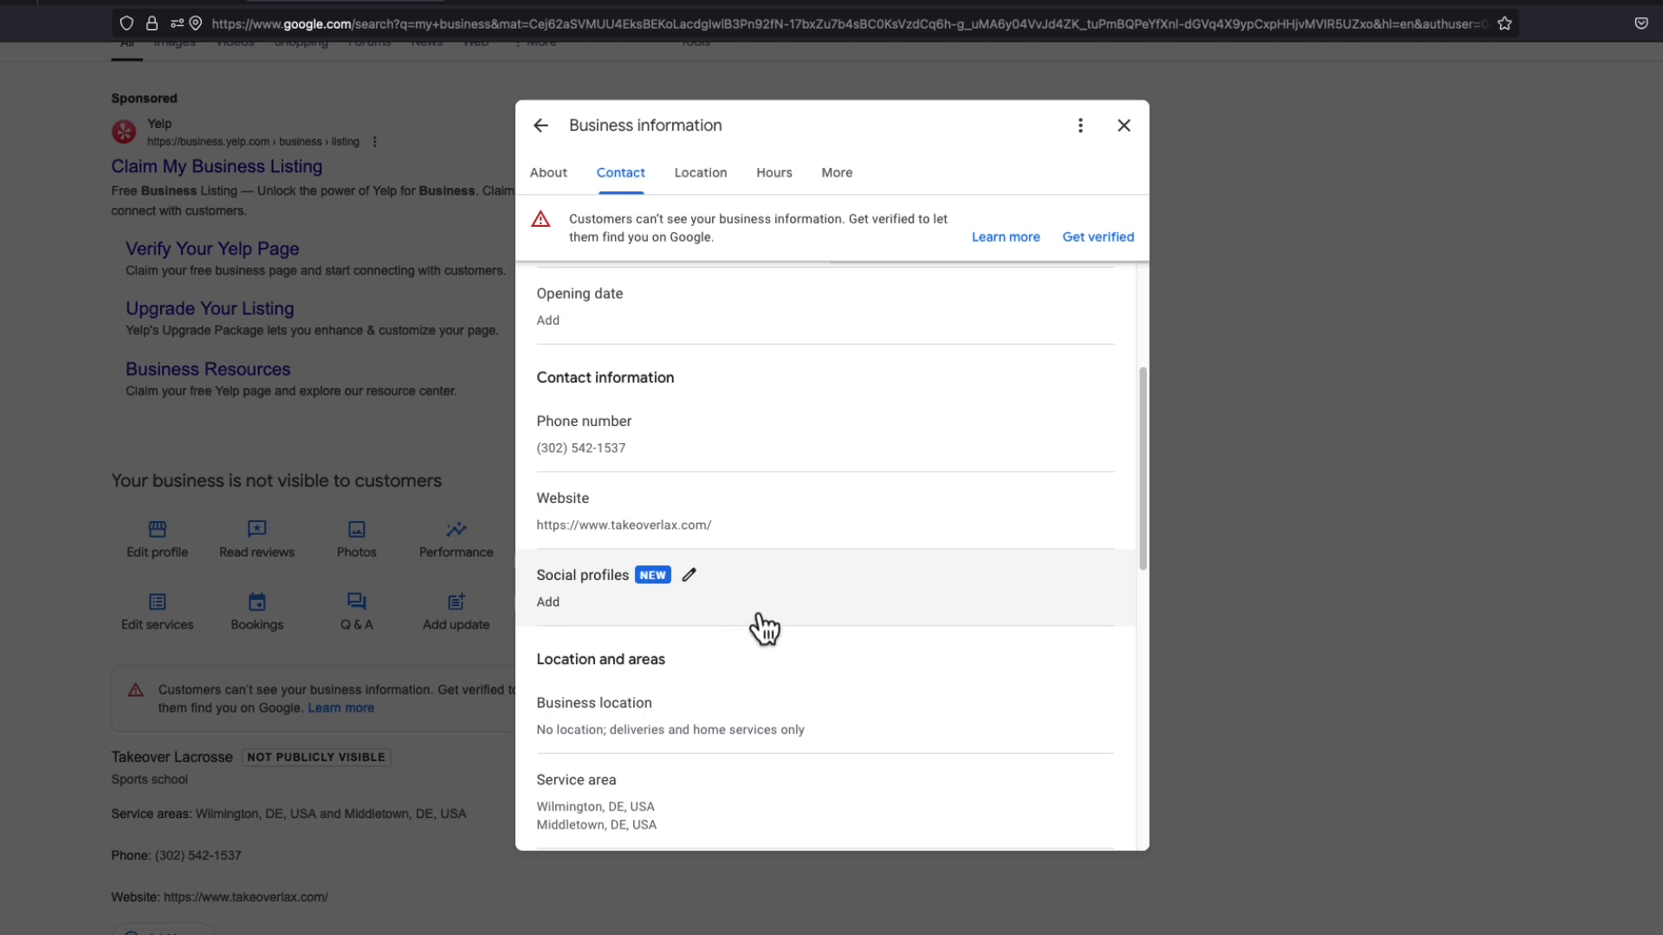
scroll(789, 617, "down", 3)
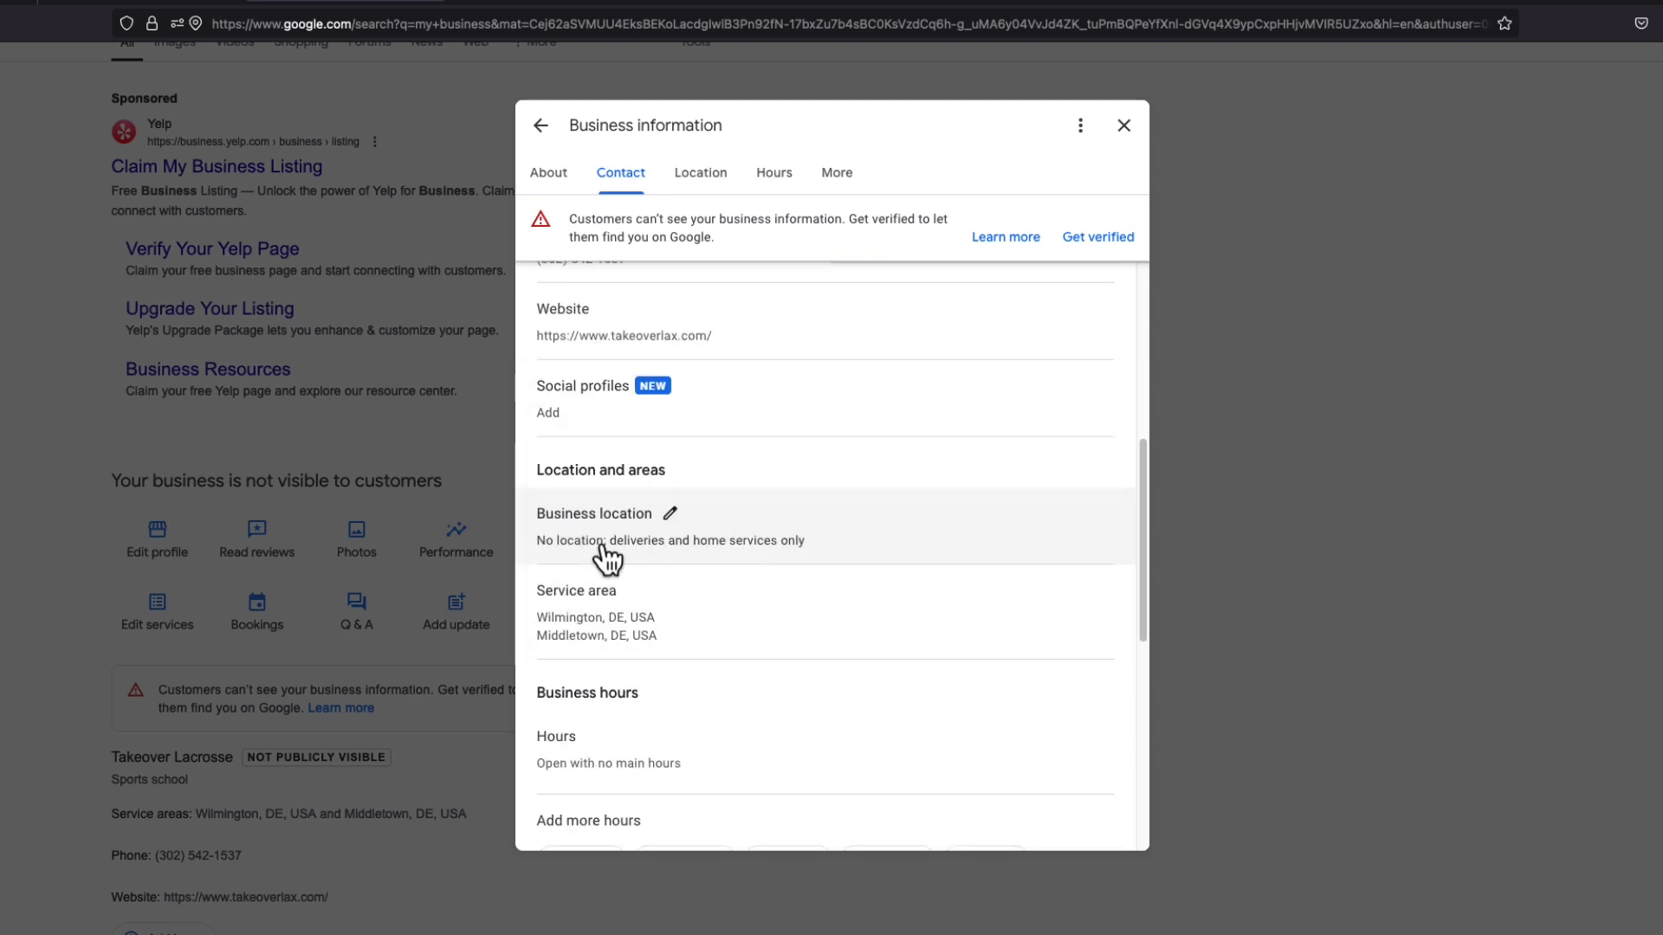
scroll(746, 653, "down", 2)
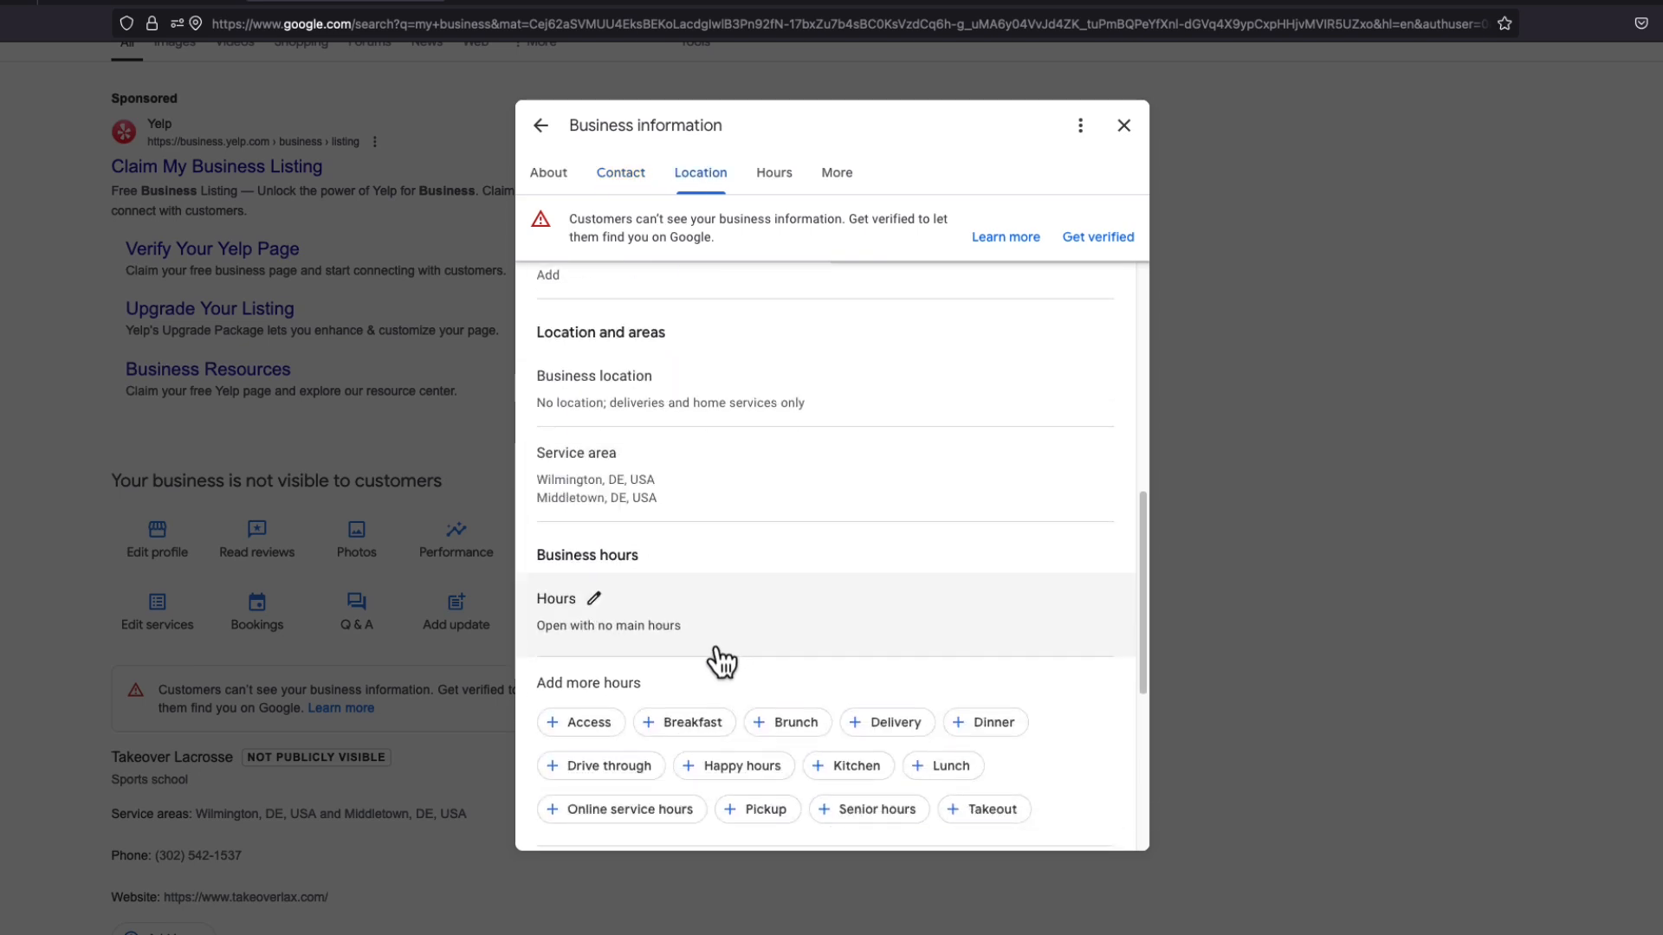
left_click(674, 627)
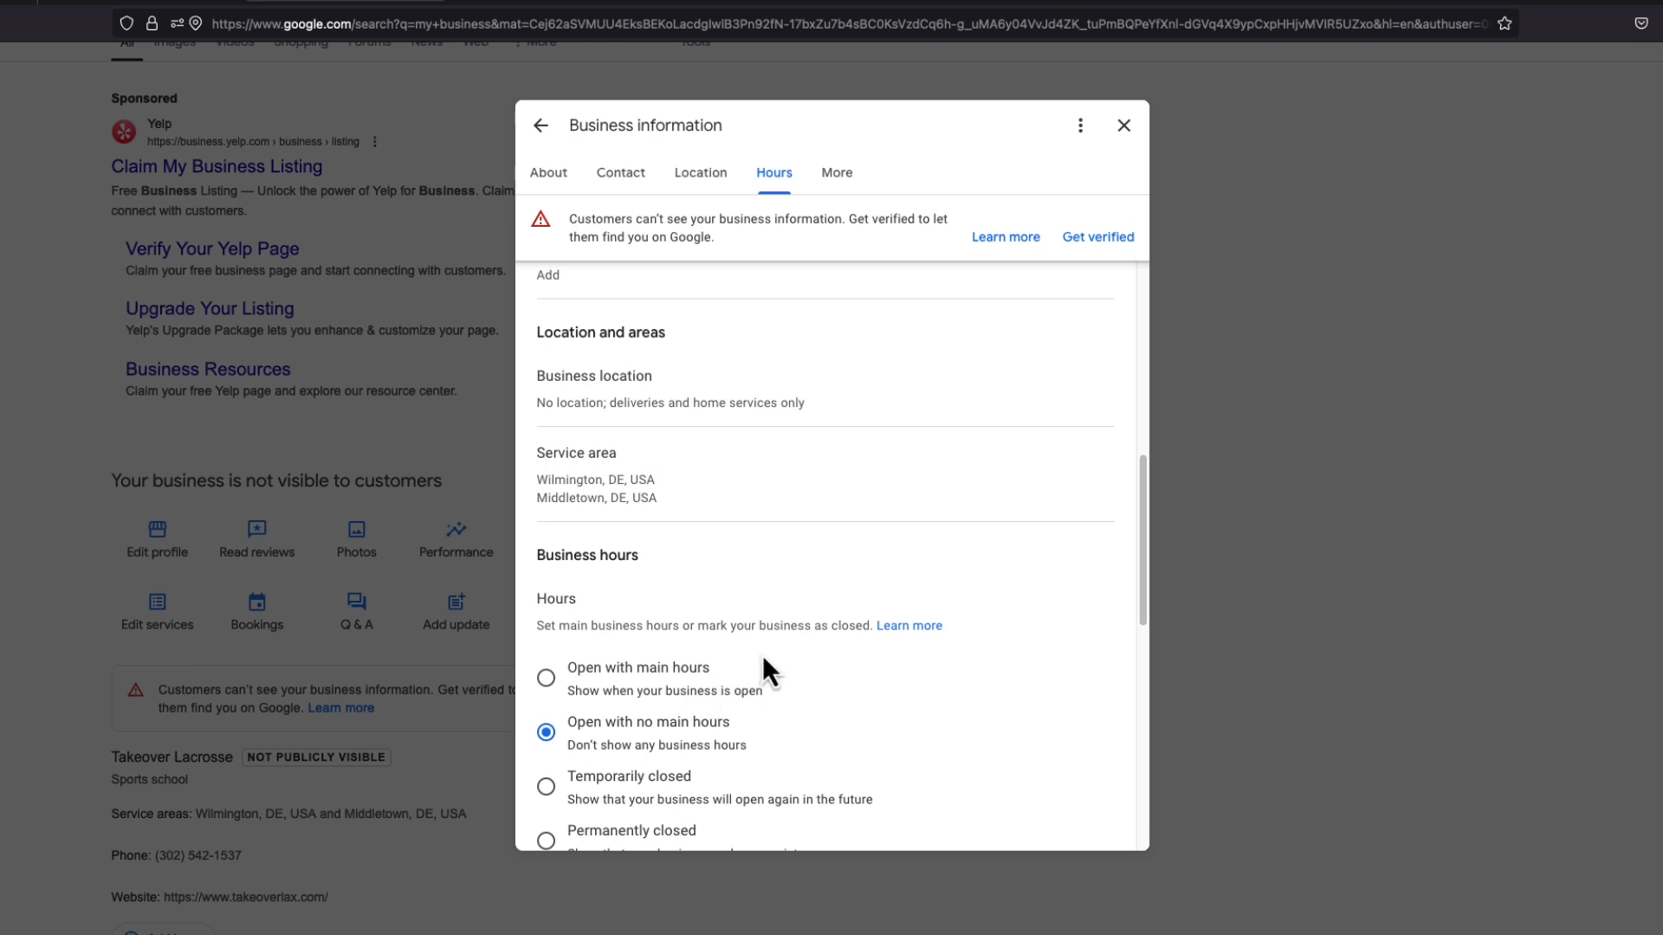
Choose 'Open with main hours' and review the weekly day list.
scroll(779, 667, "down", 1)
scroll(832, 663, "down", 1)
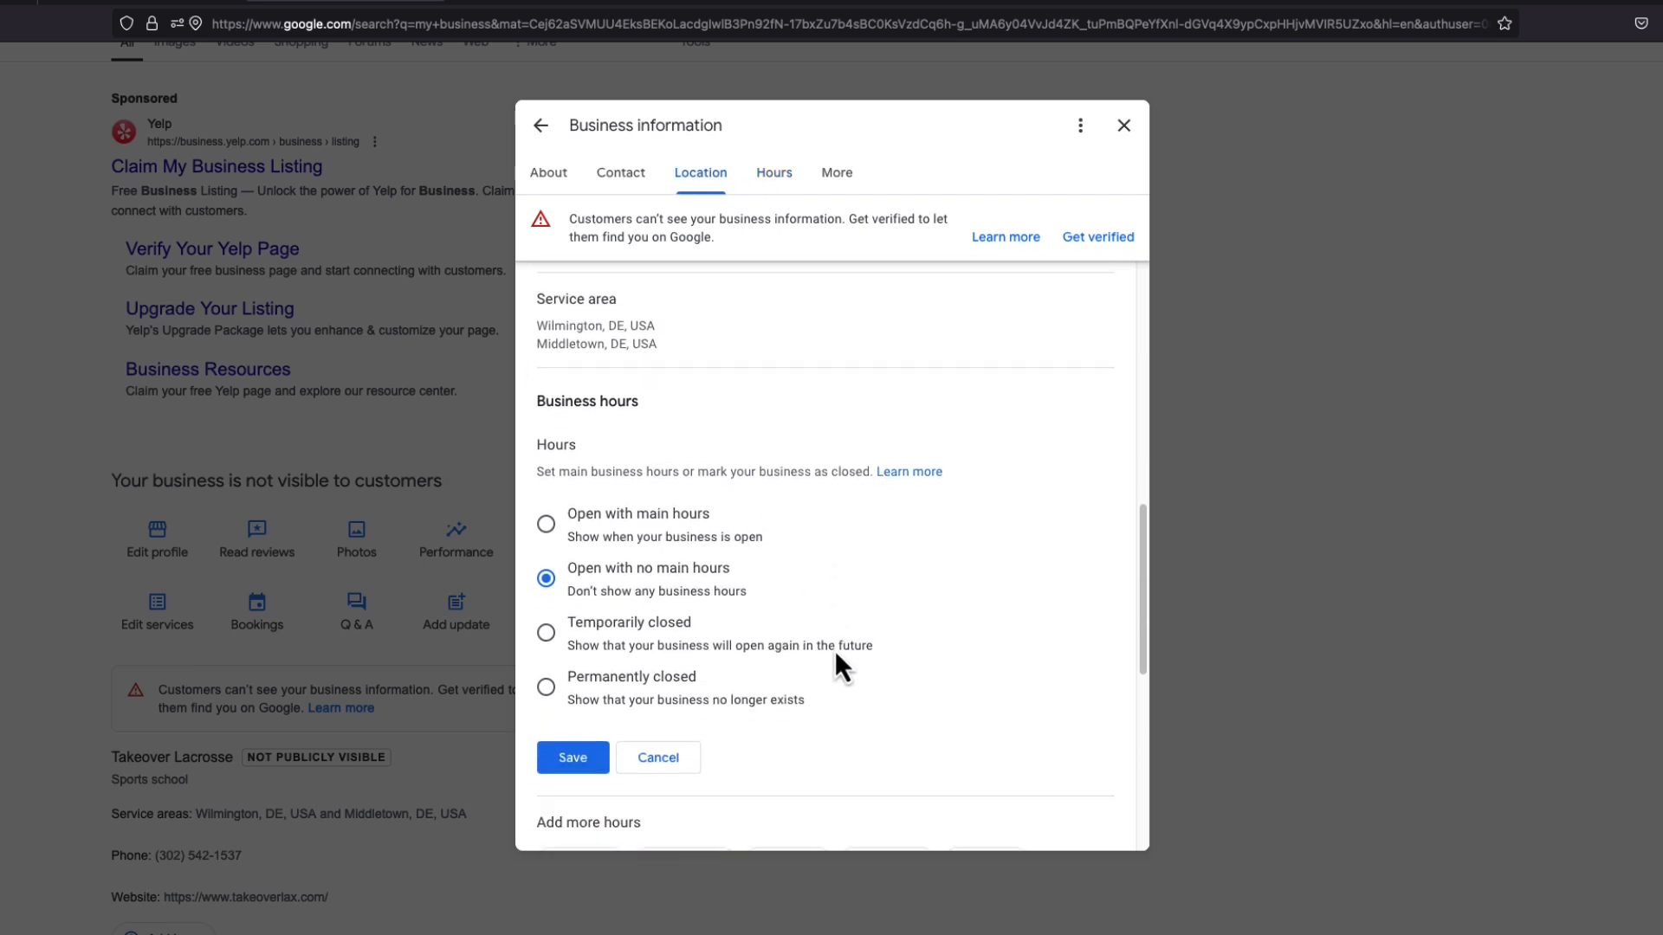
left_click(546, 524)
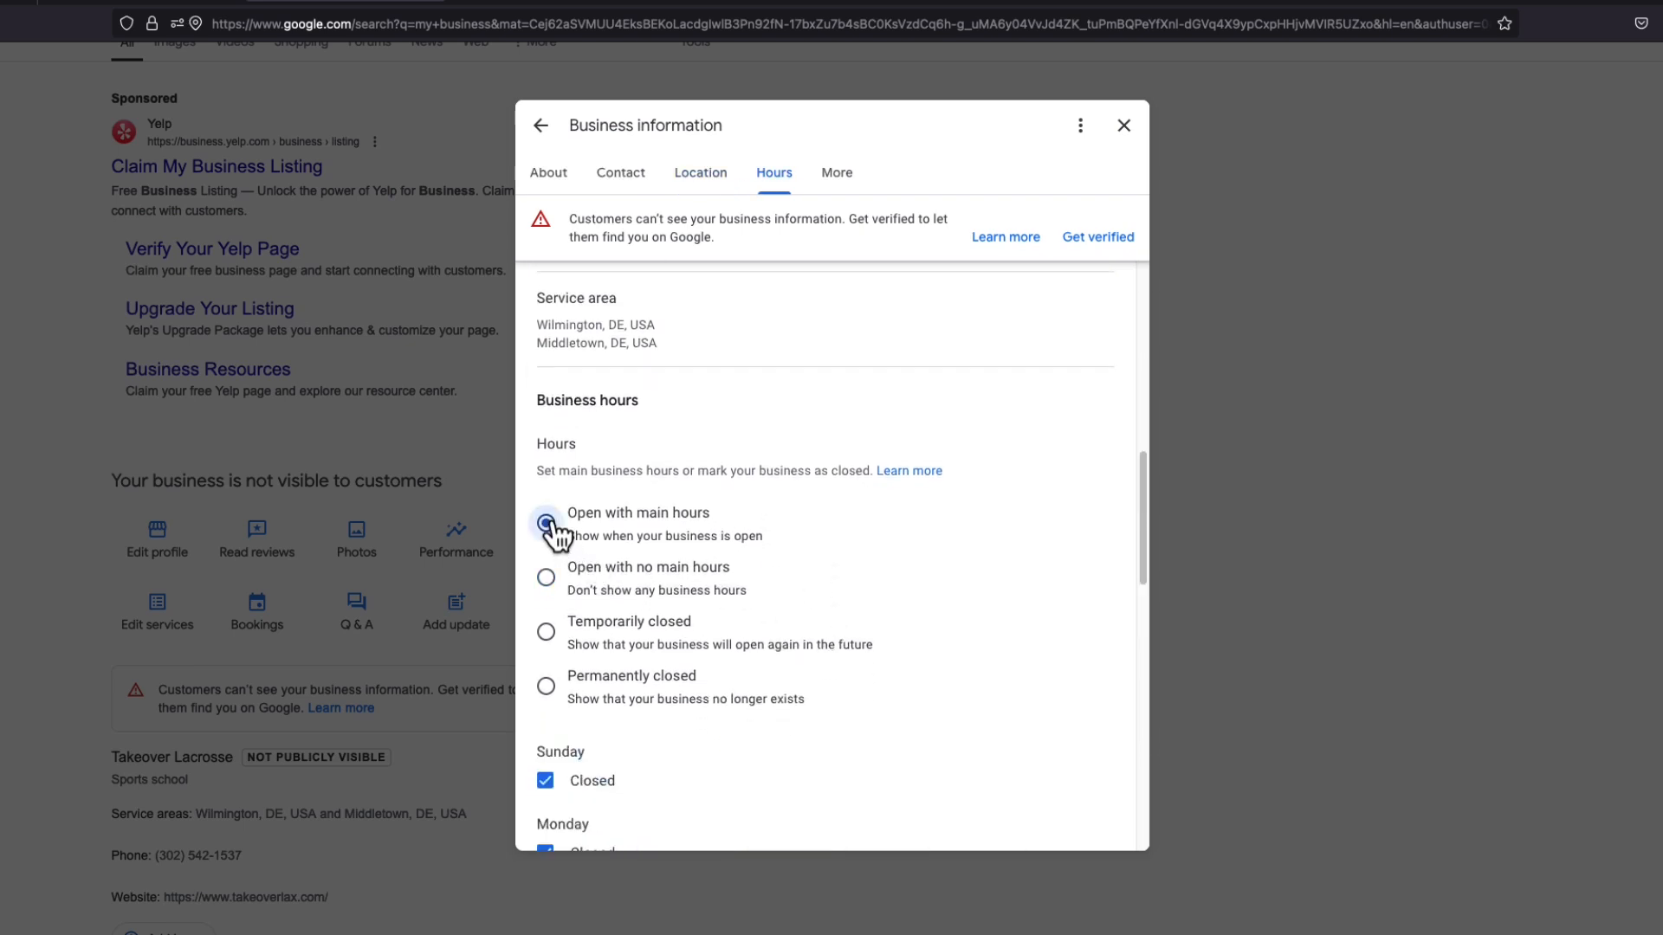
scroll(731, 719, "down", 3)
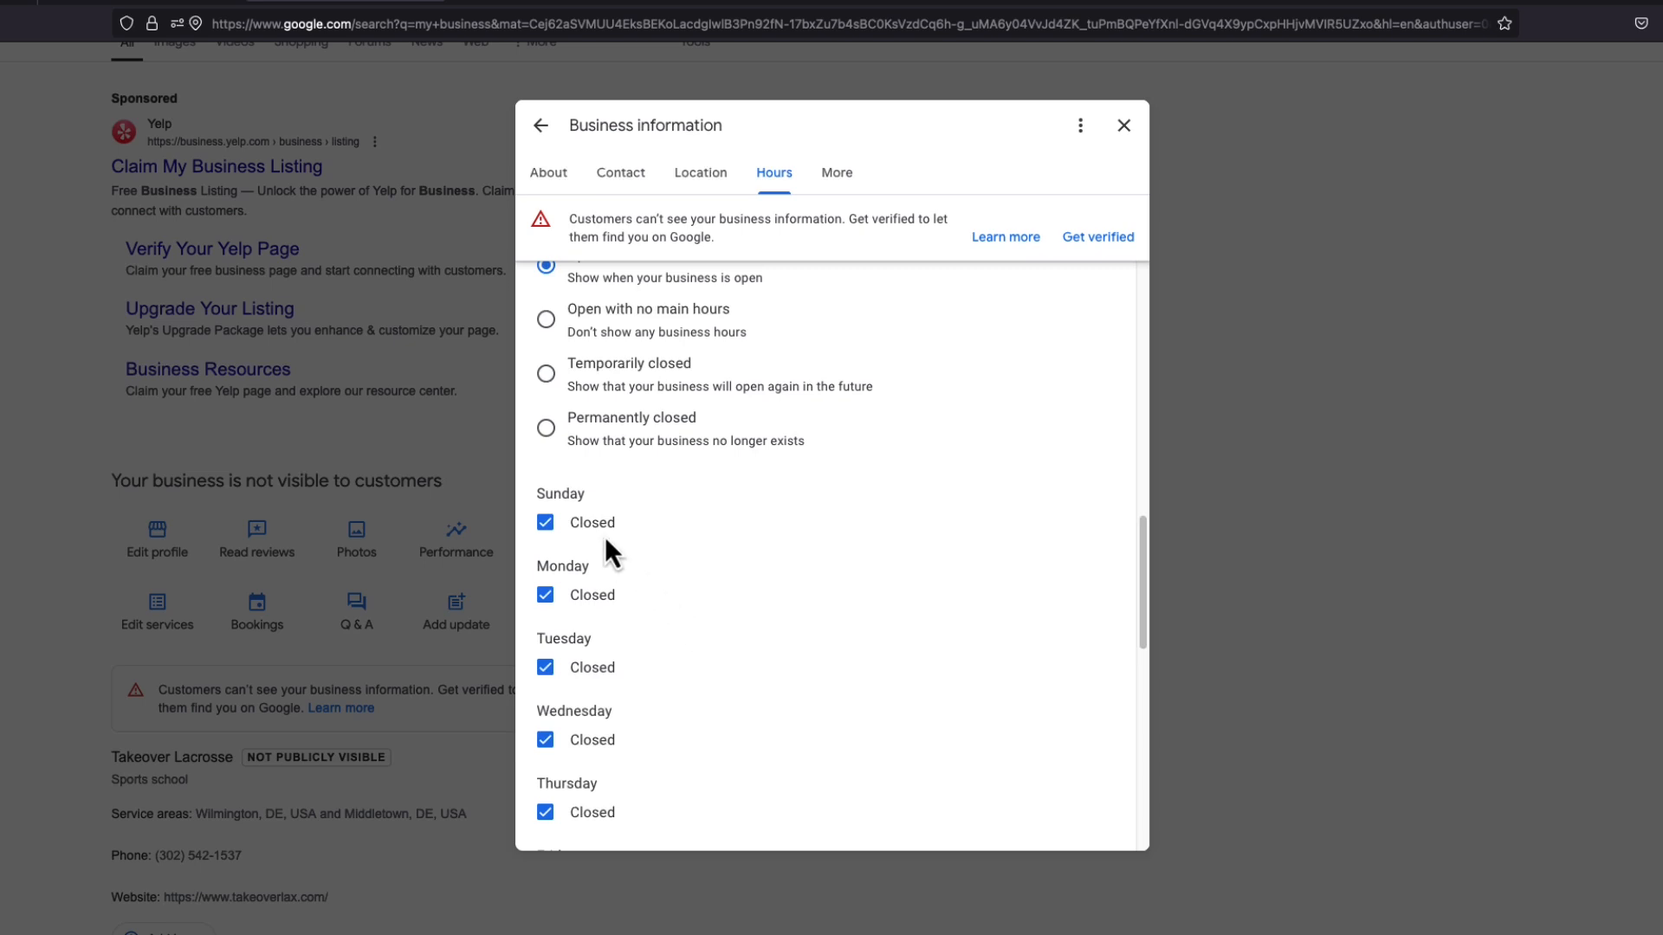
scroll(586, 511, "up", 1)
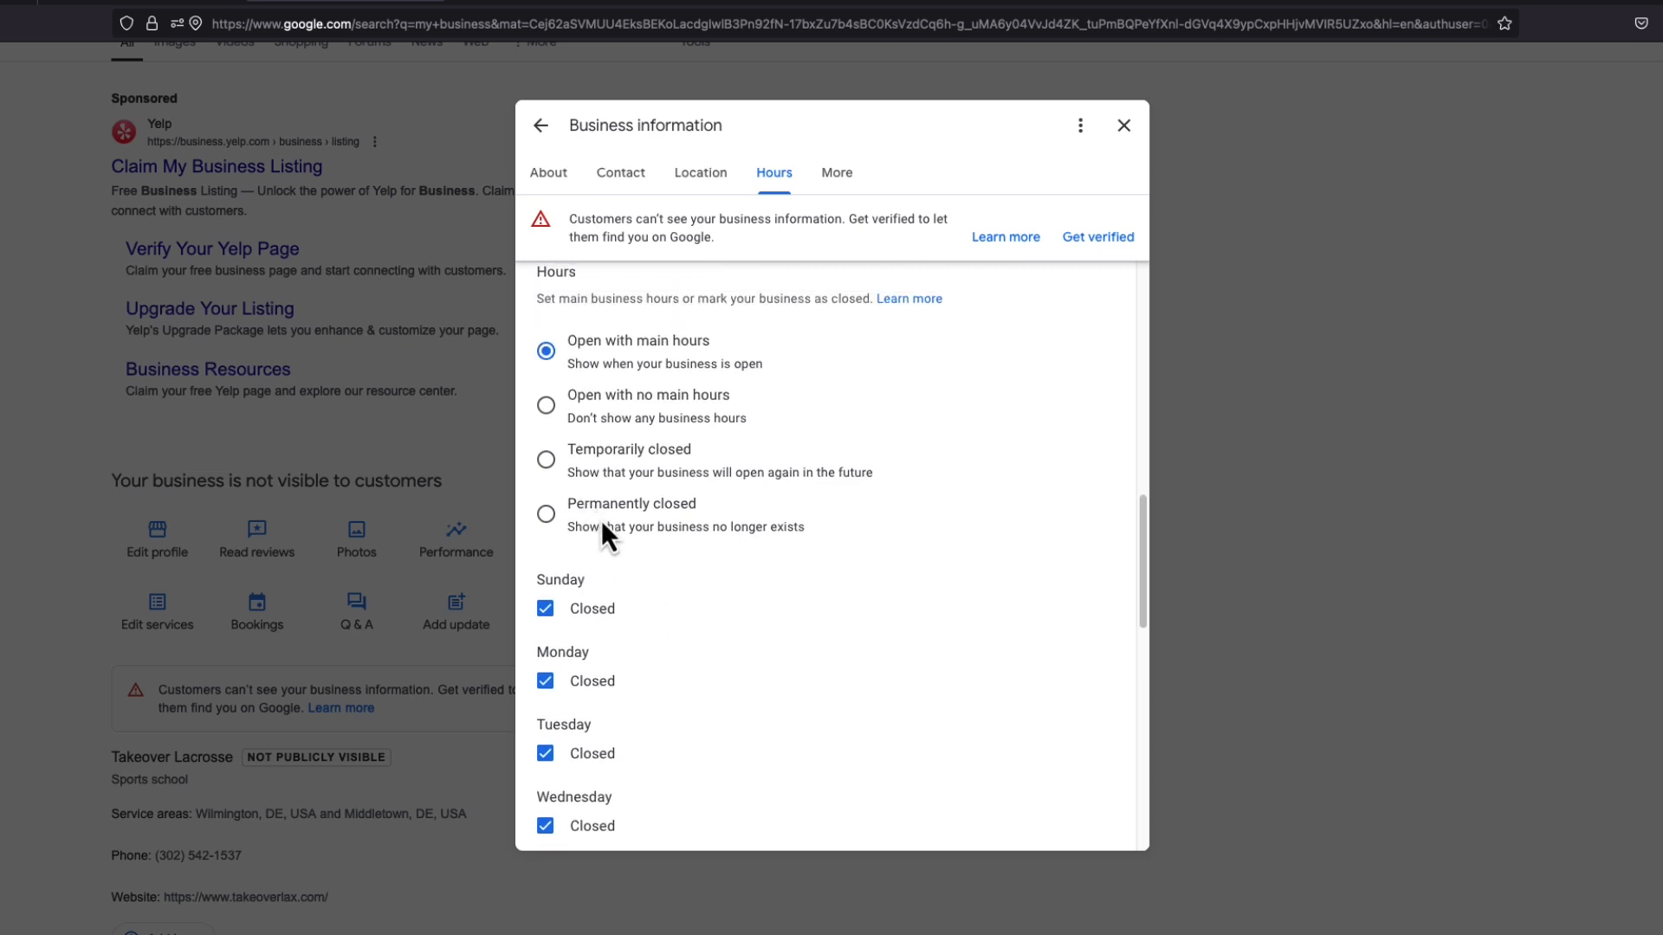
scroll(627, 534, "up", 1)
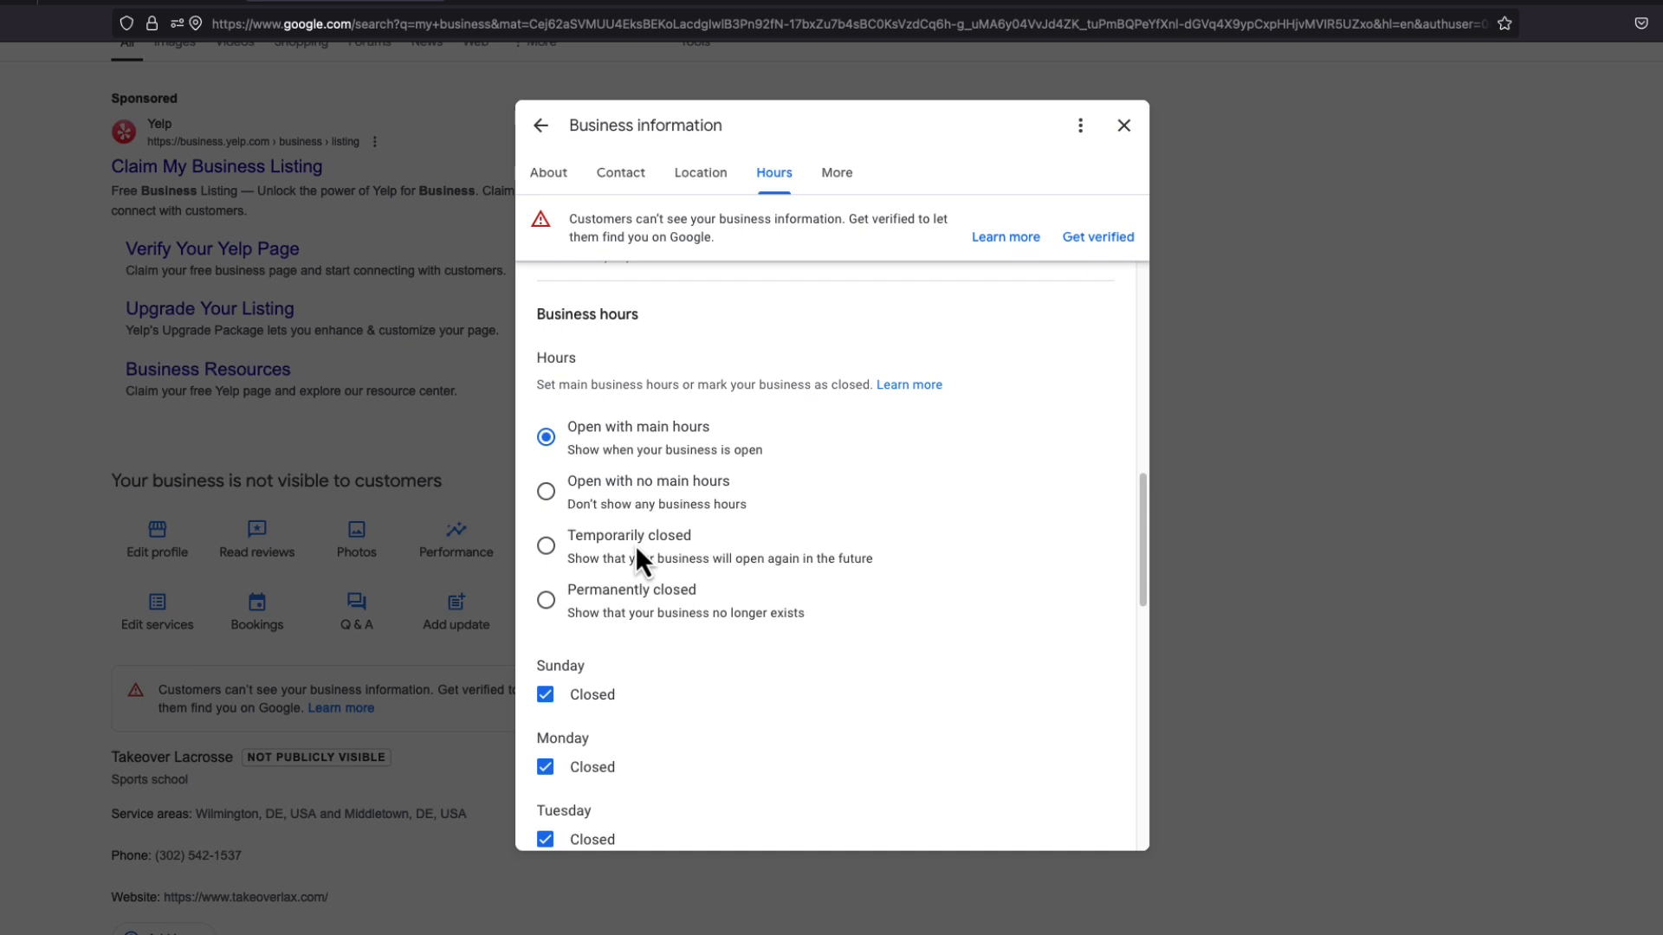
scroll(637, 548, "down", 5)
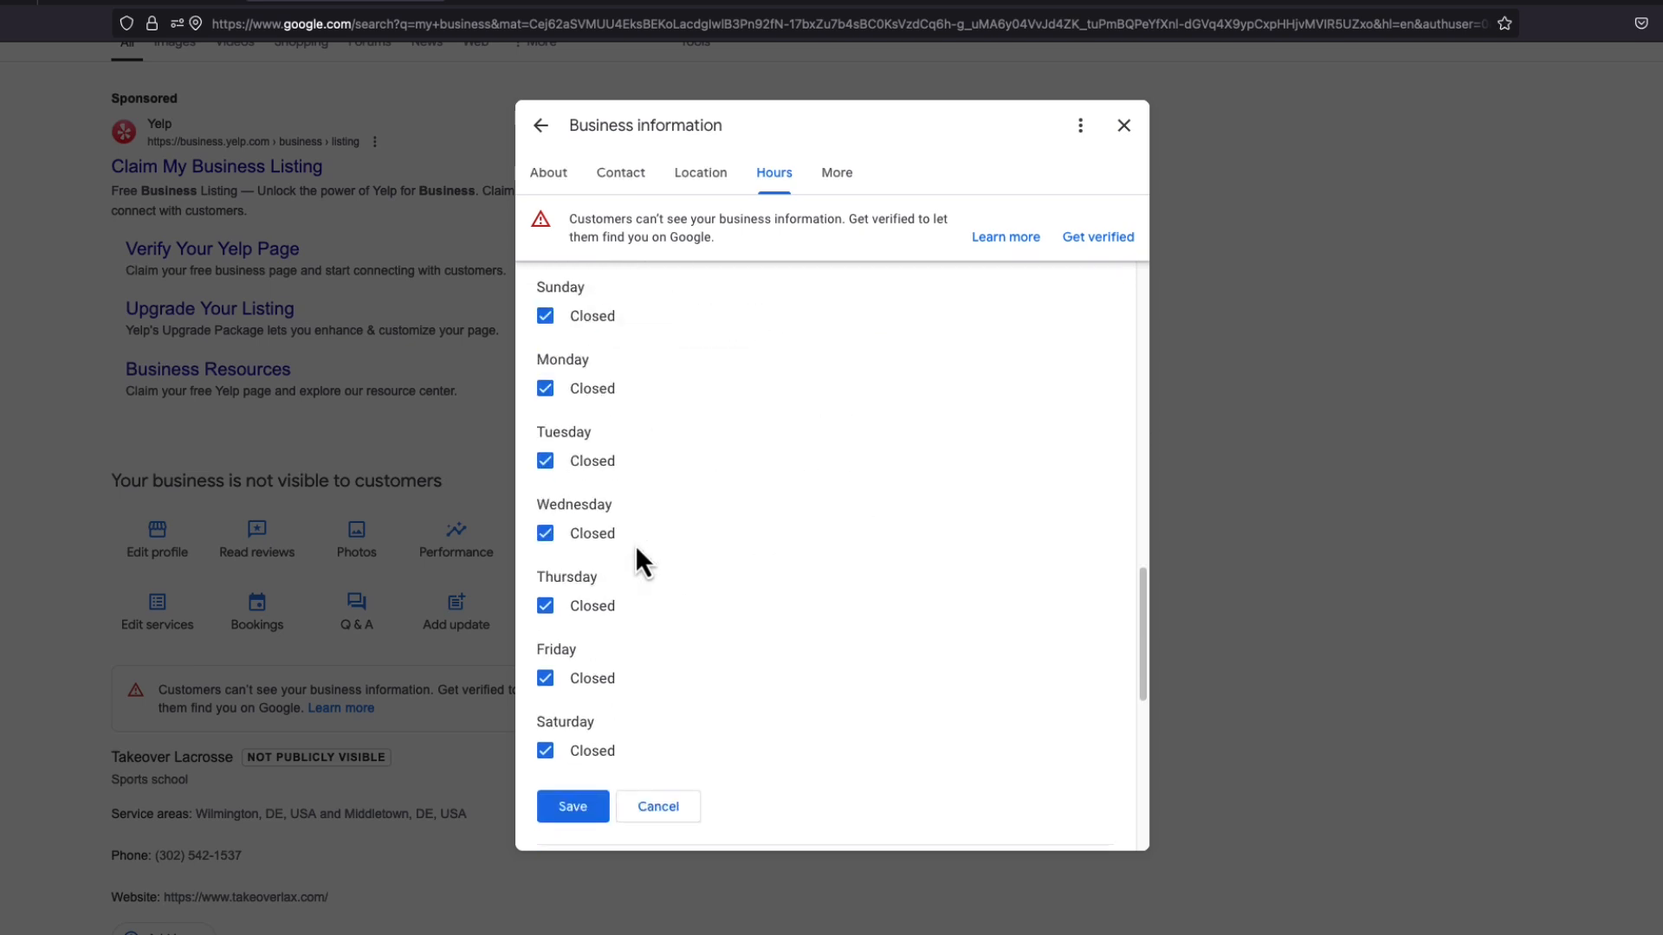
scroll(606, 532, "up", 2)
Mark Sunday as open and set it to 24 hours.
left_click(544, 488)
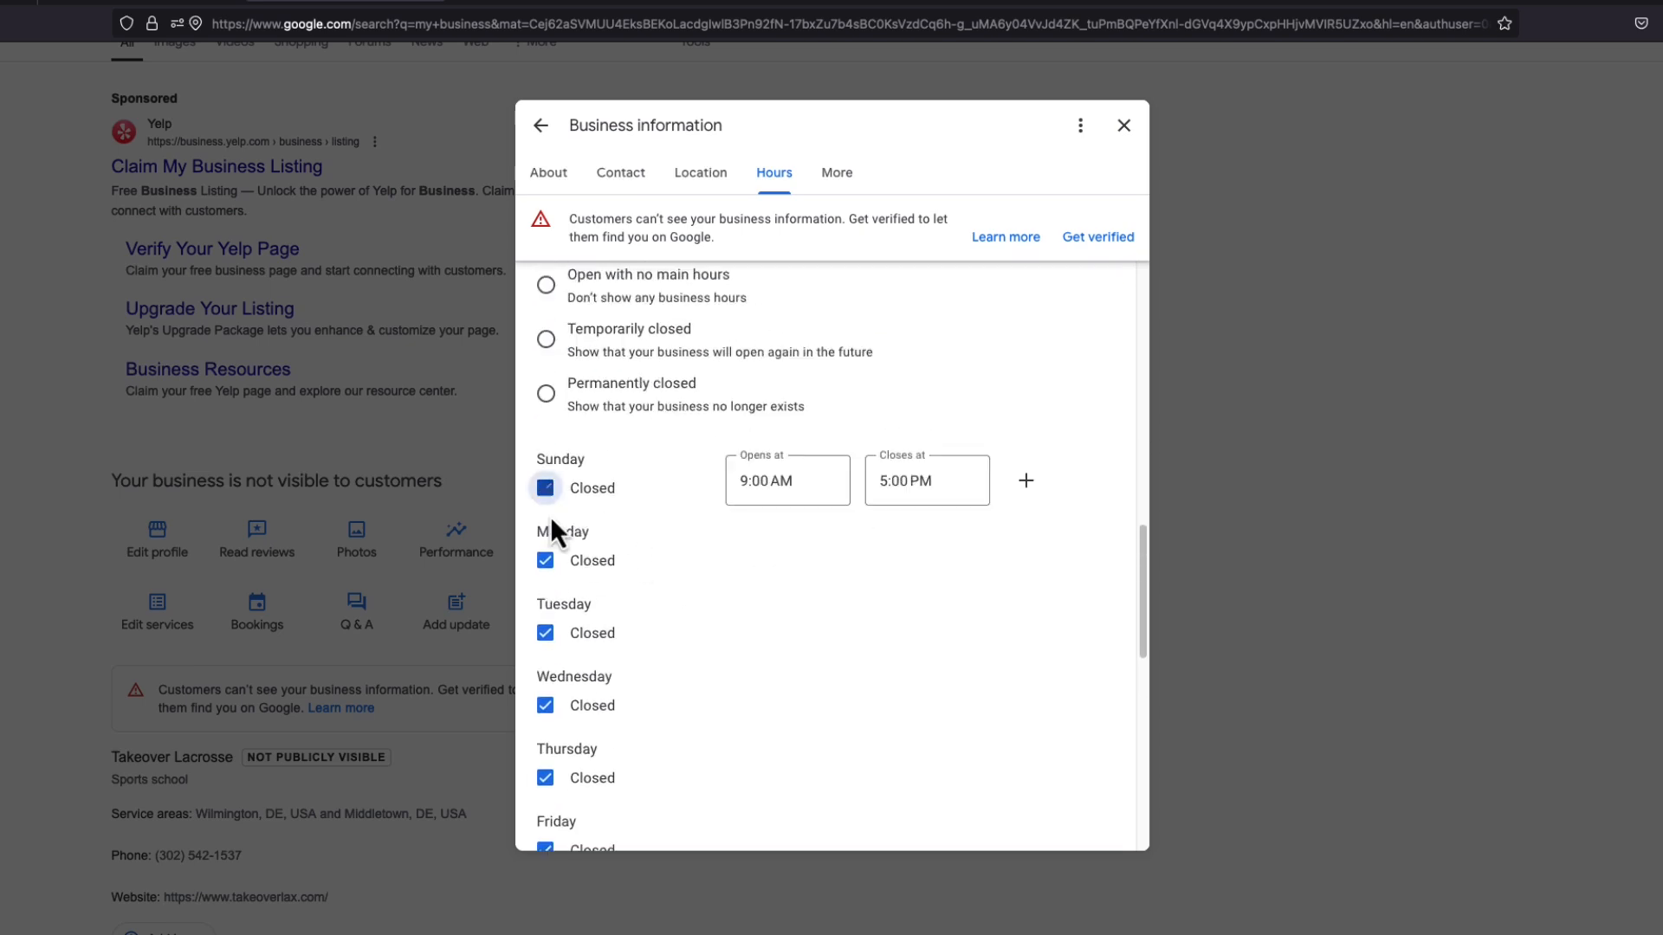
left_click(820, 482)
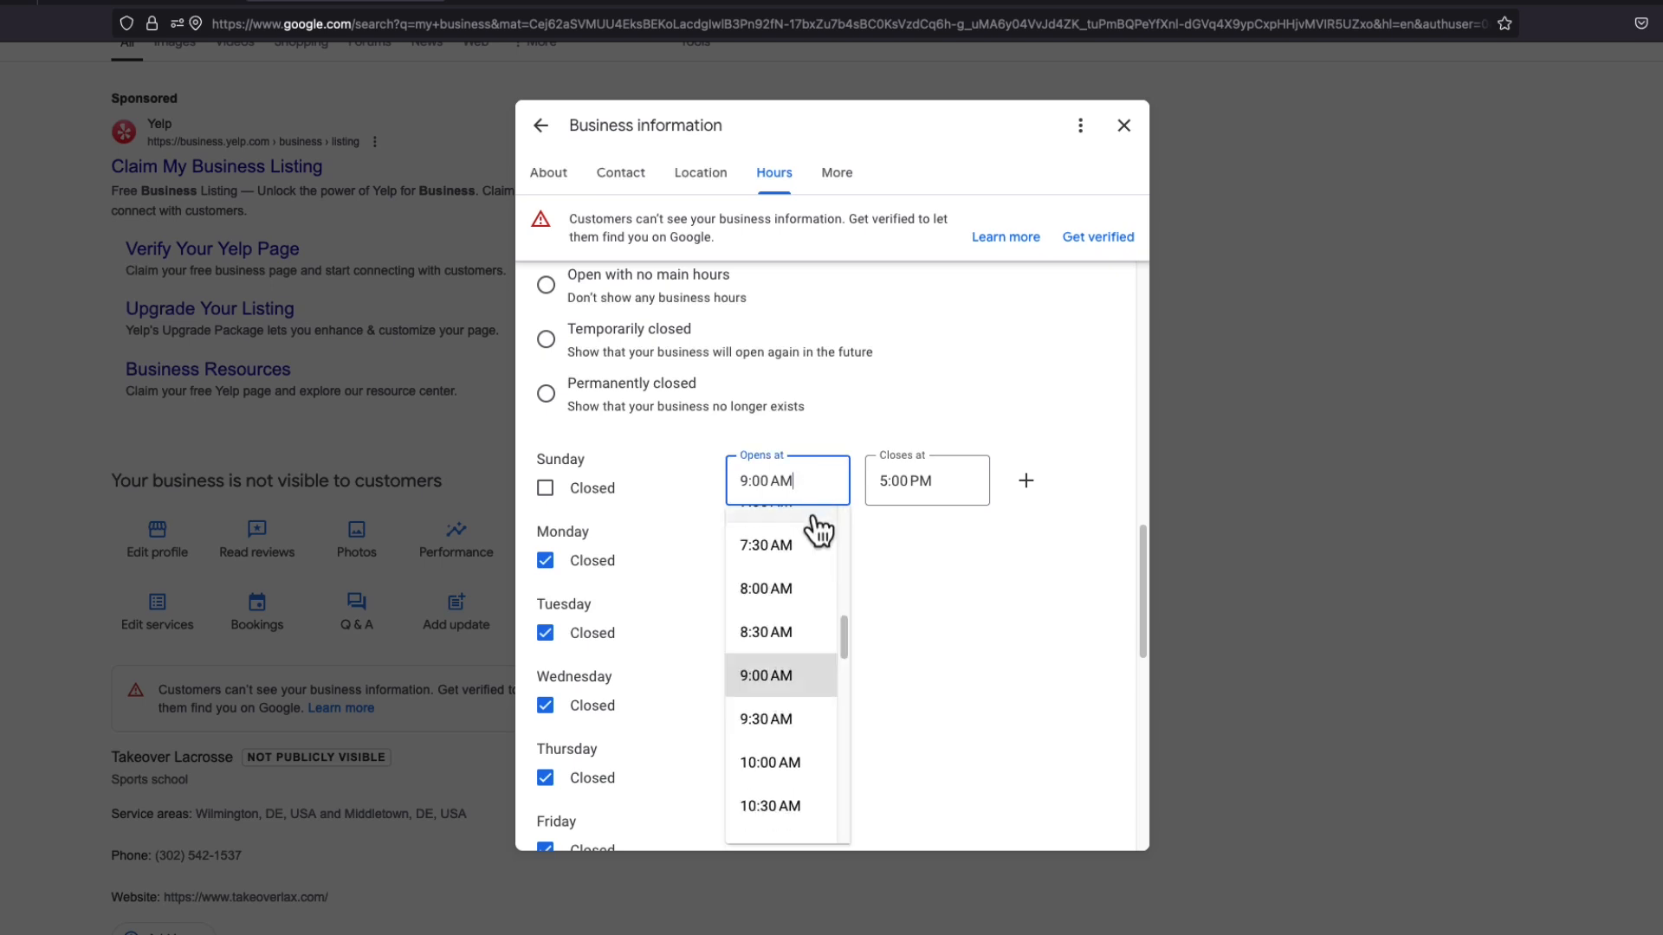
scroll(820, 589, "up", 5)
left_click(778, 541)
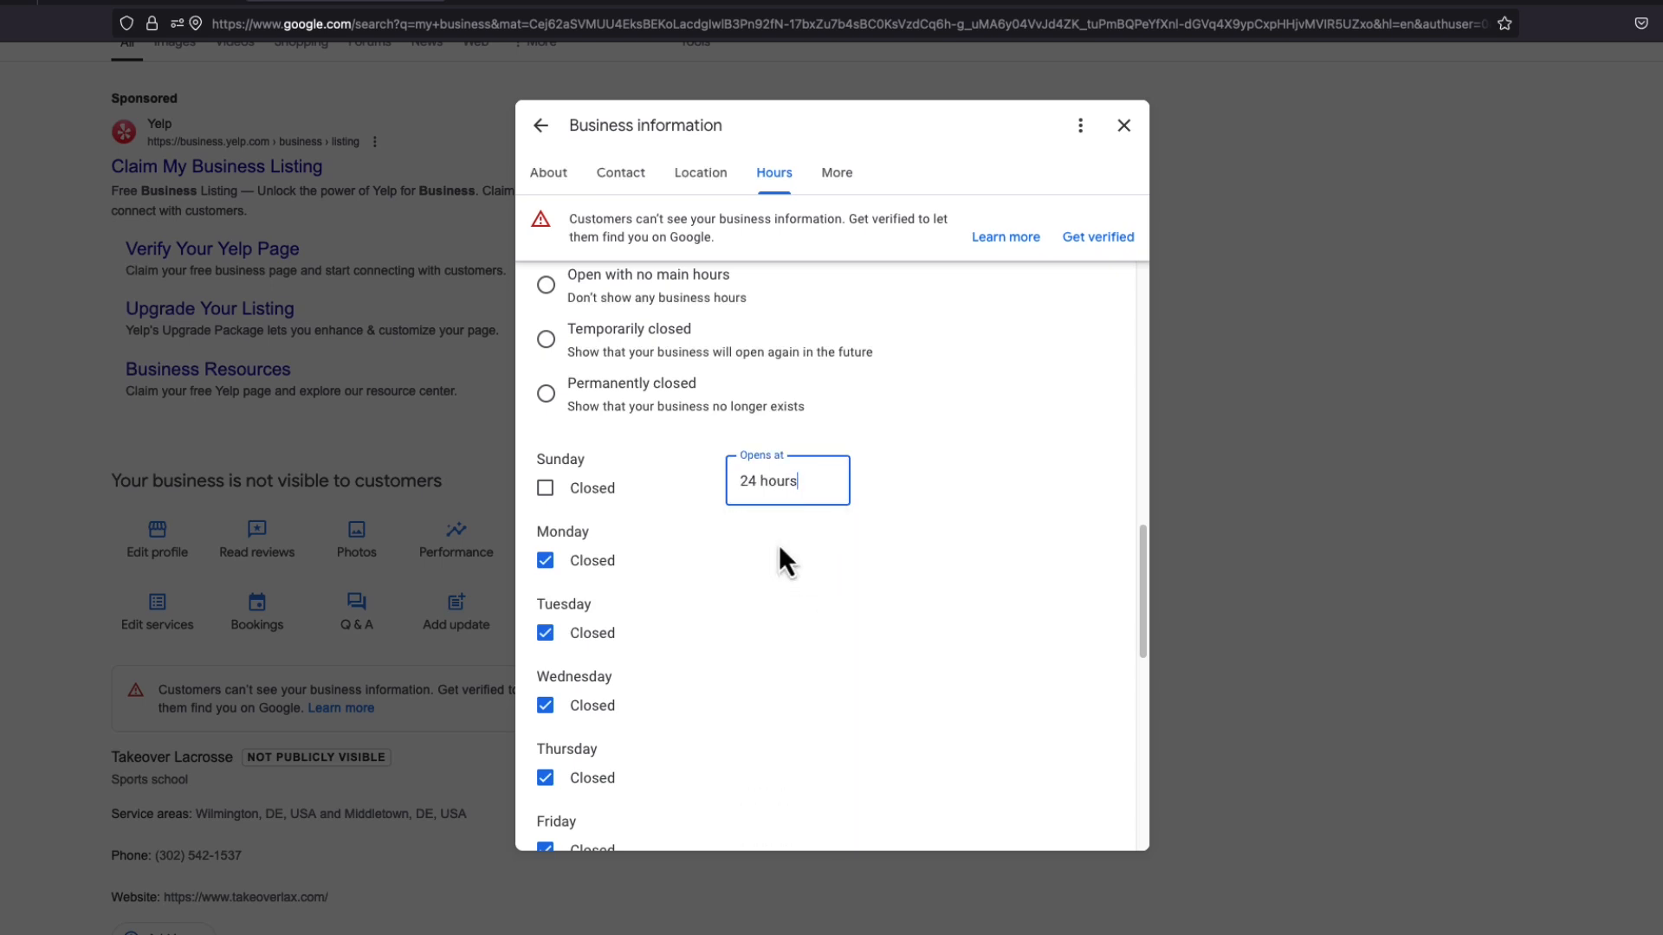
Mark Monday through Saturday as open.
left_click(545, 561)
left_click(544, 633)
left_click(545, 706)
left_click_drag(549, 733, 550, 768)
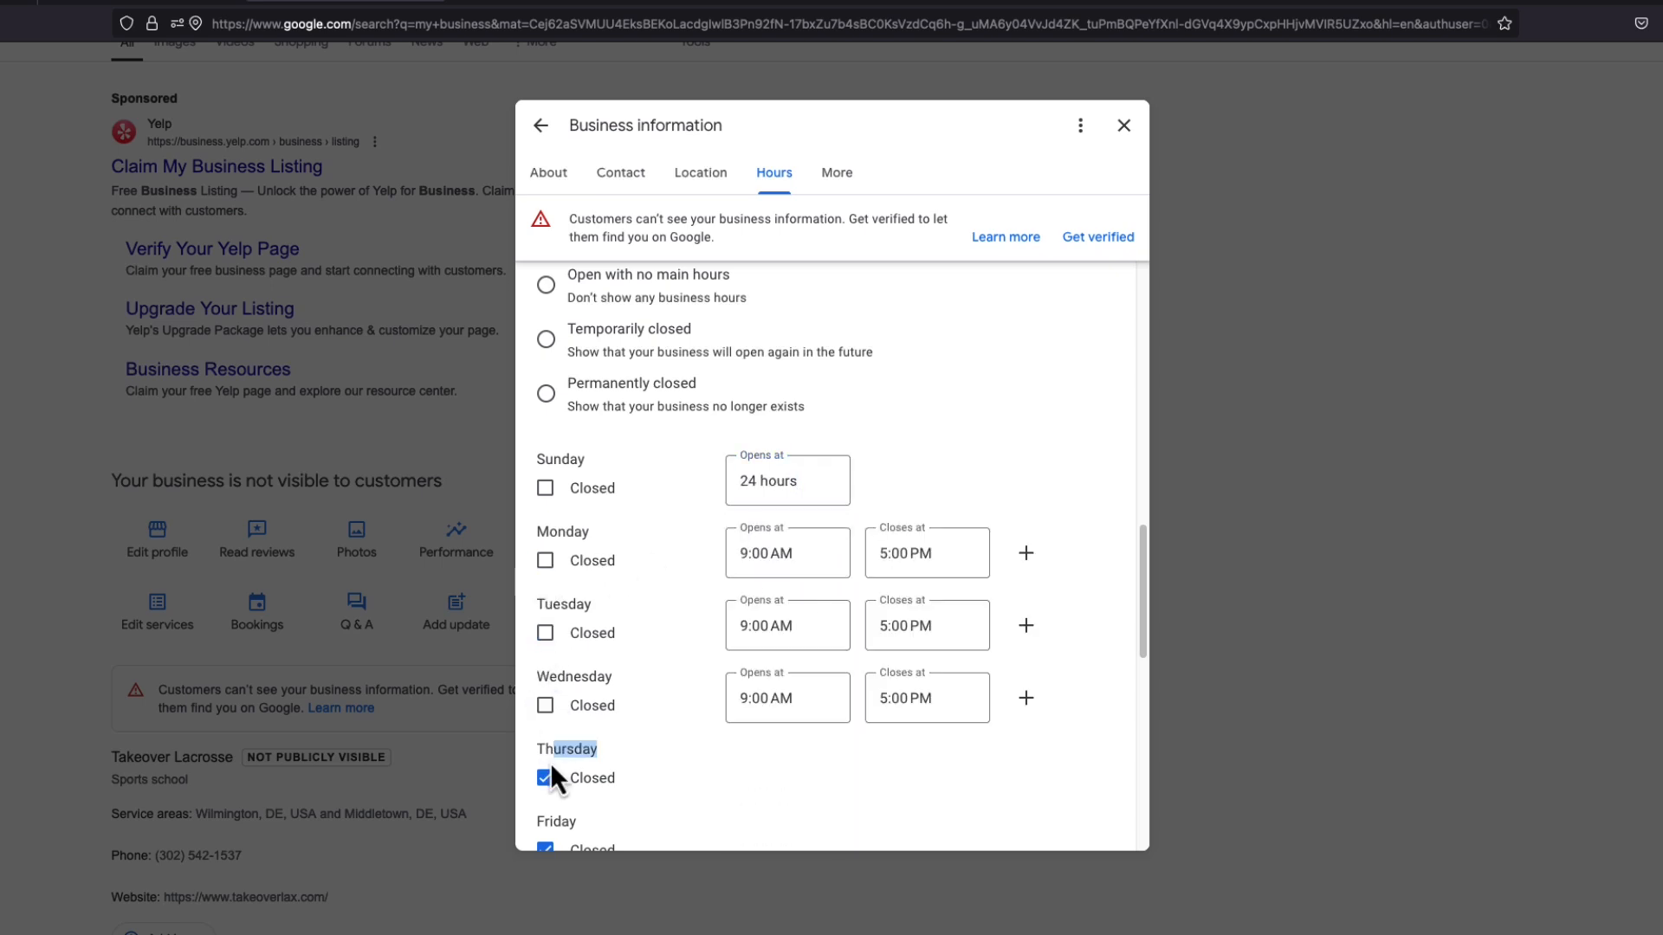
left_click(550, 781)
scroll(583, 650, "down", 3)
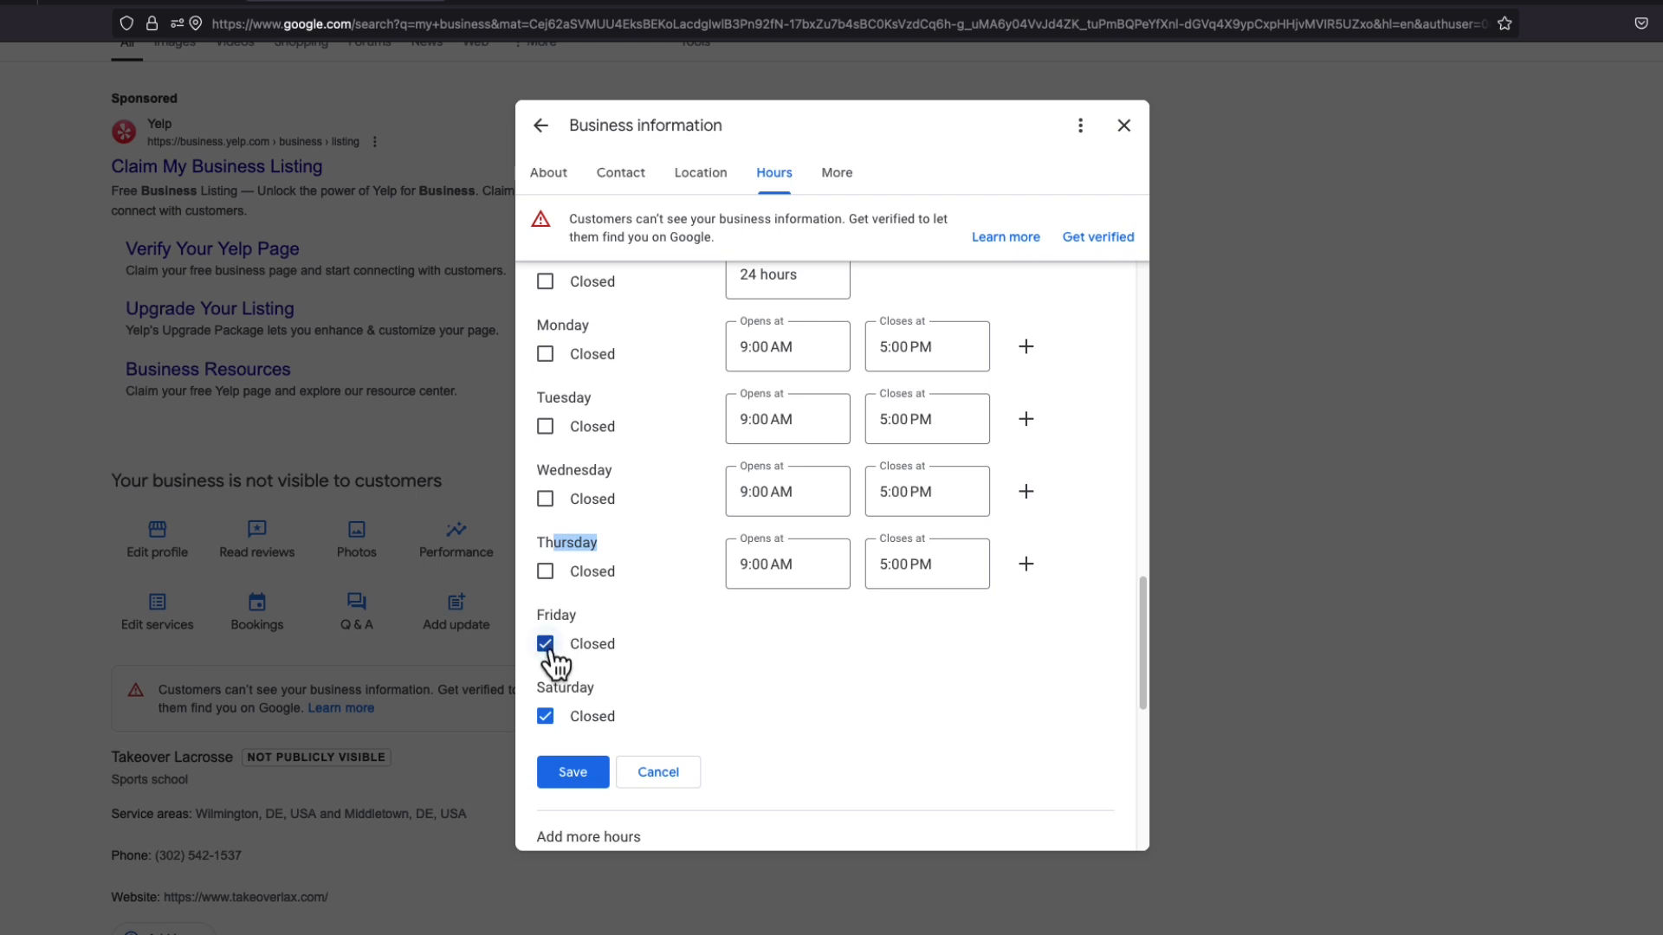
left_click(545, 644)
left_click(544, 716)
Set Saturday, Friday and Thursday to open 24 hours.
left_click(785, 708)
scroll(776, 538, "up", 10)
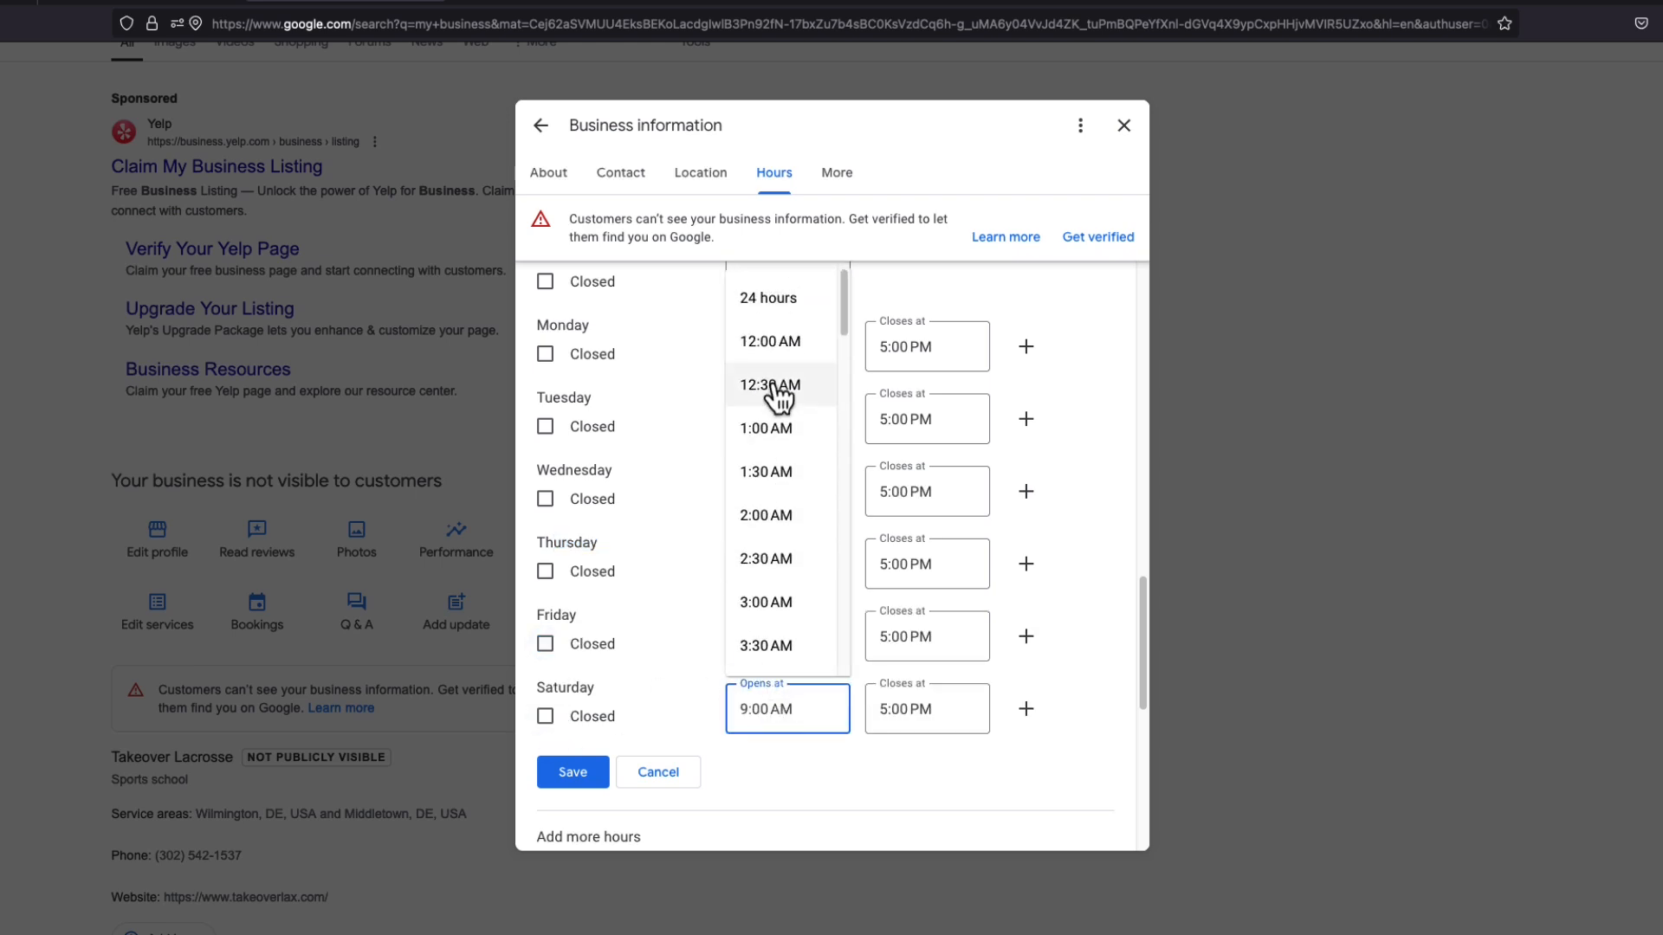
left_click(785, 626)
left_click(788, 485)
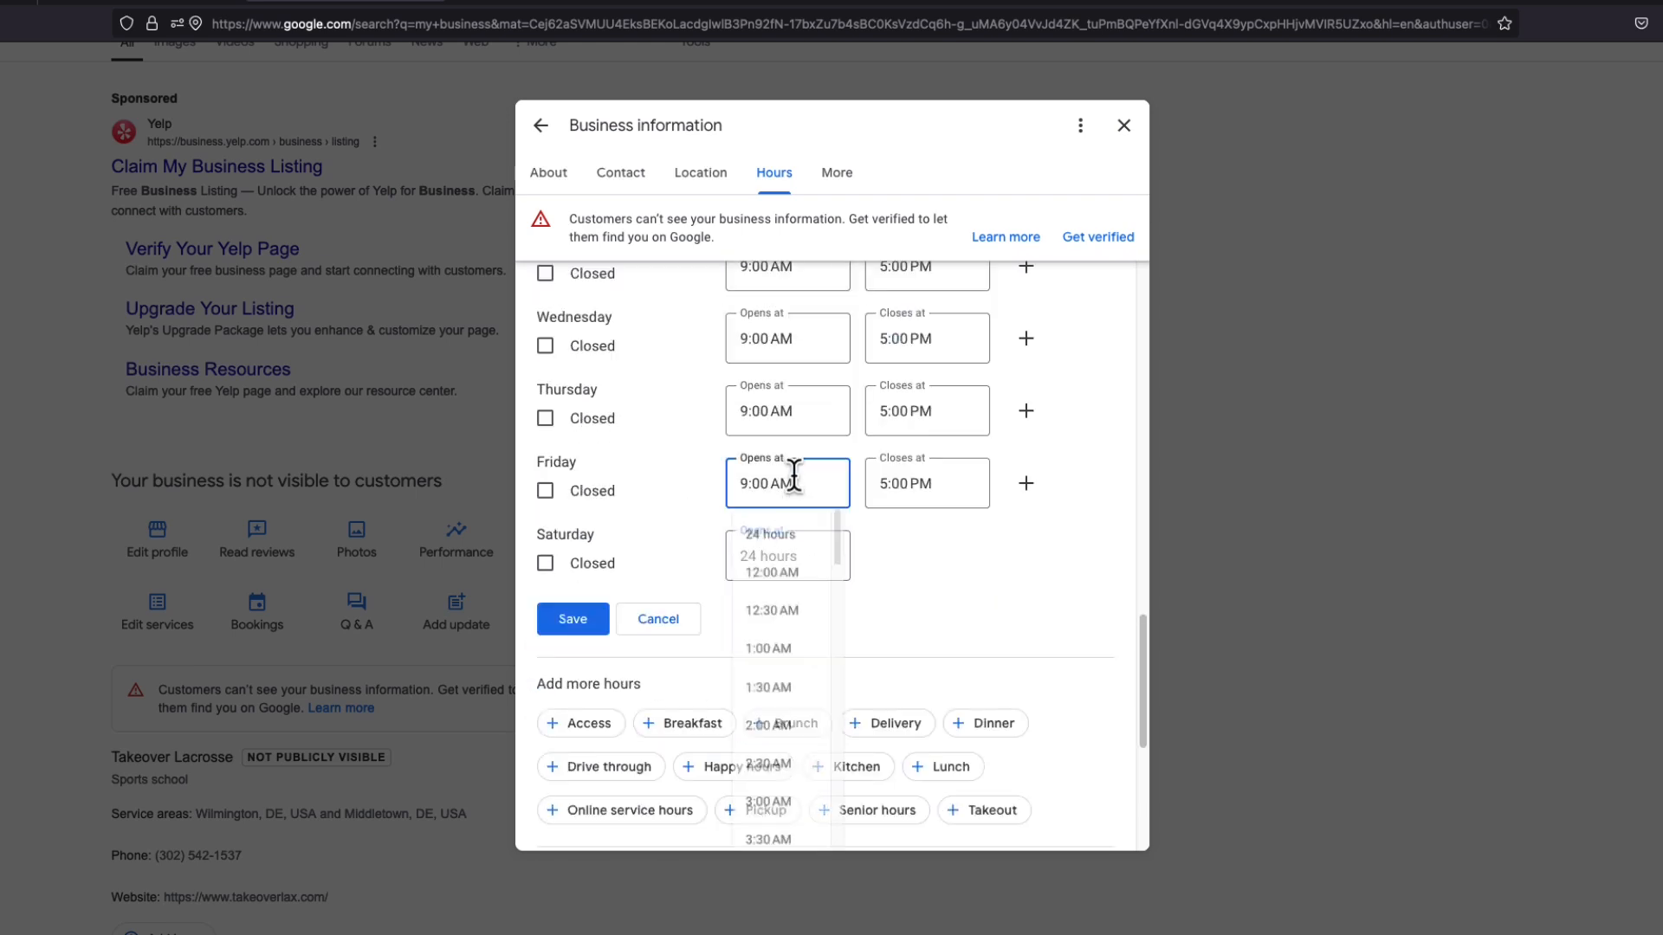
scroll(788, 554, "up", 8)
left_click(785, 554)
left_click(784, 425)
scroll(782, 524, "up", 5)
scroll(780, 518, "up", 3)
left_click(780, 481)
Set Wednesday, Tuesday and Monday to 24 hours and save the weekly schedule.
left_click(787, 342)
scroll(784, 433, "up", 8)
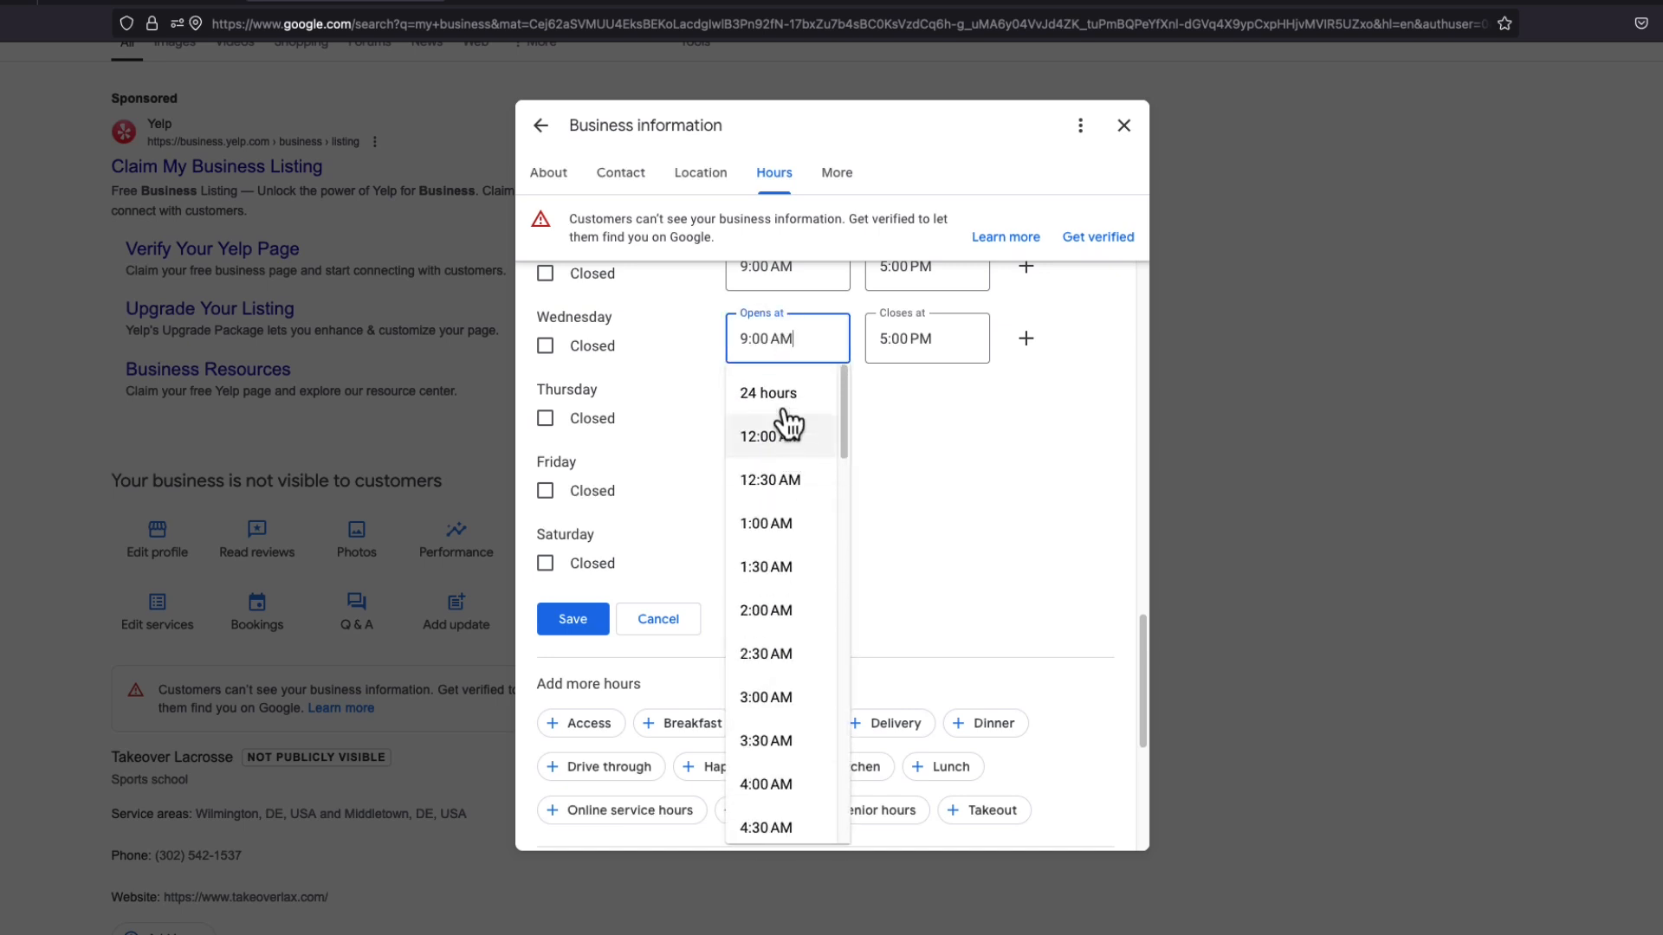
left_click(786, 392)
scroll(712, 394, "up", 3)
left_click(779, 422)
scroll(788, 489, "up", 6)
left_click(779, 485)
left_click(779, 346)
scroll(783, 446, "up", 7)
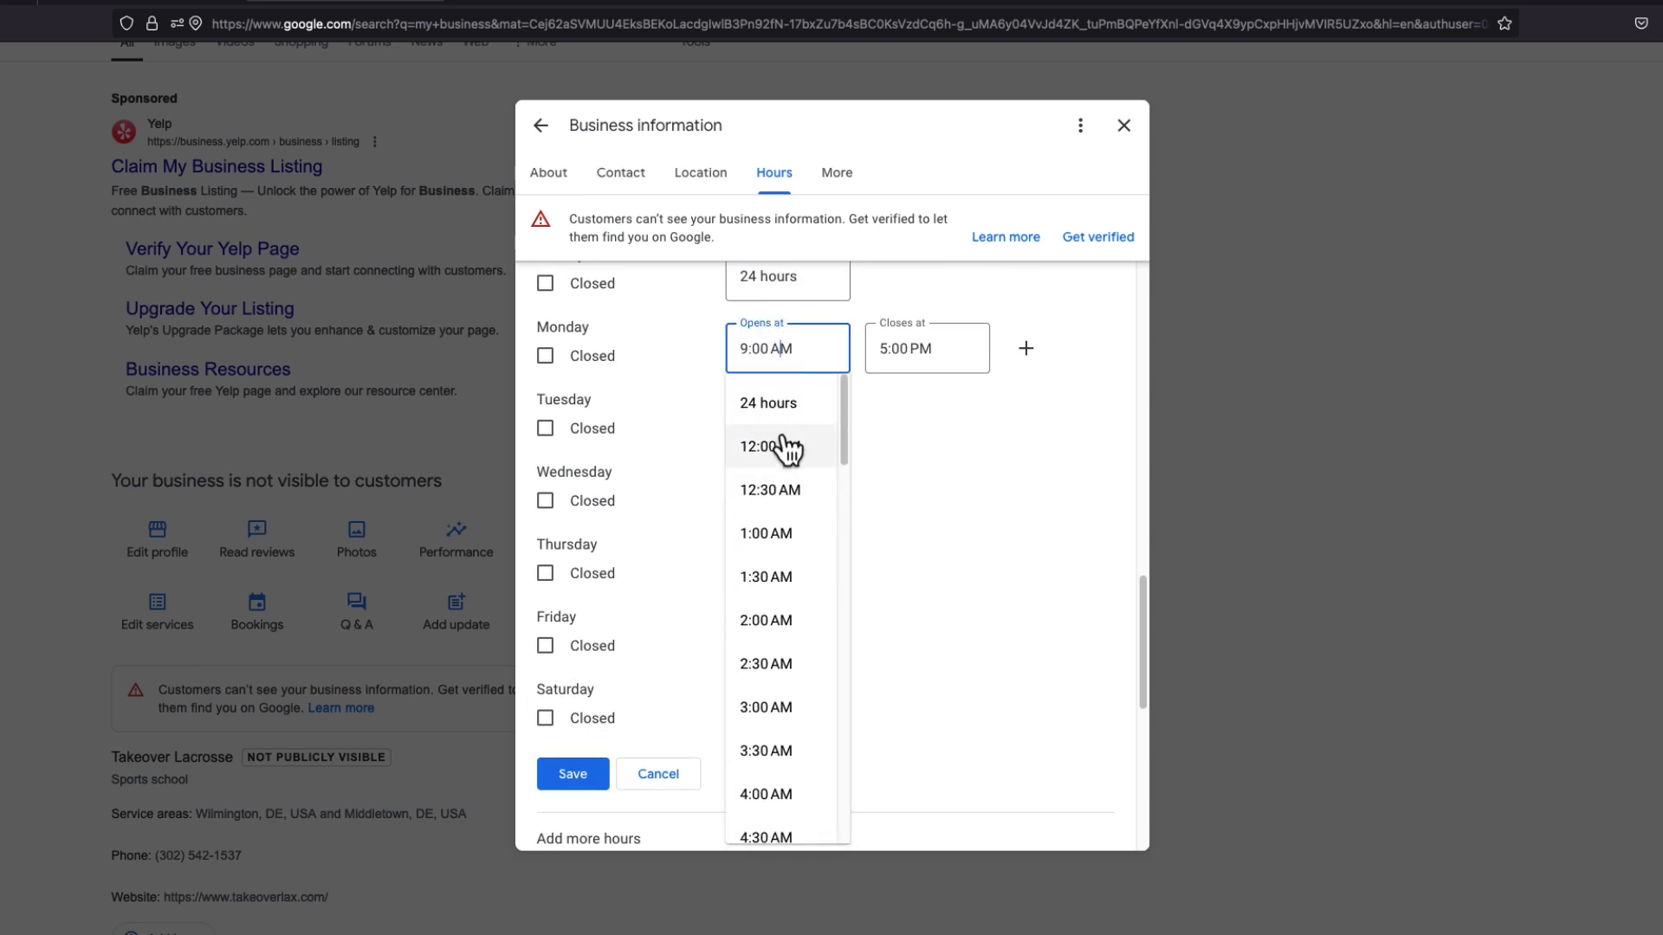
left_click(784, 405)
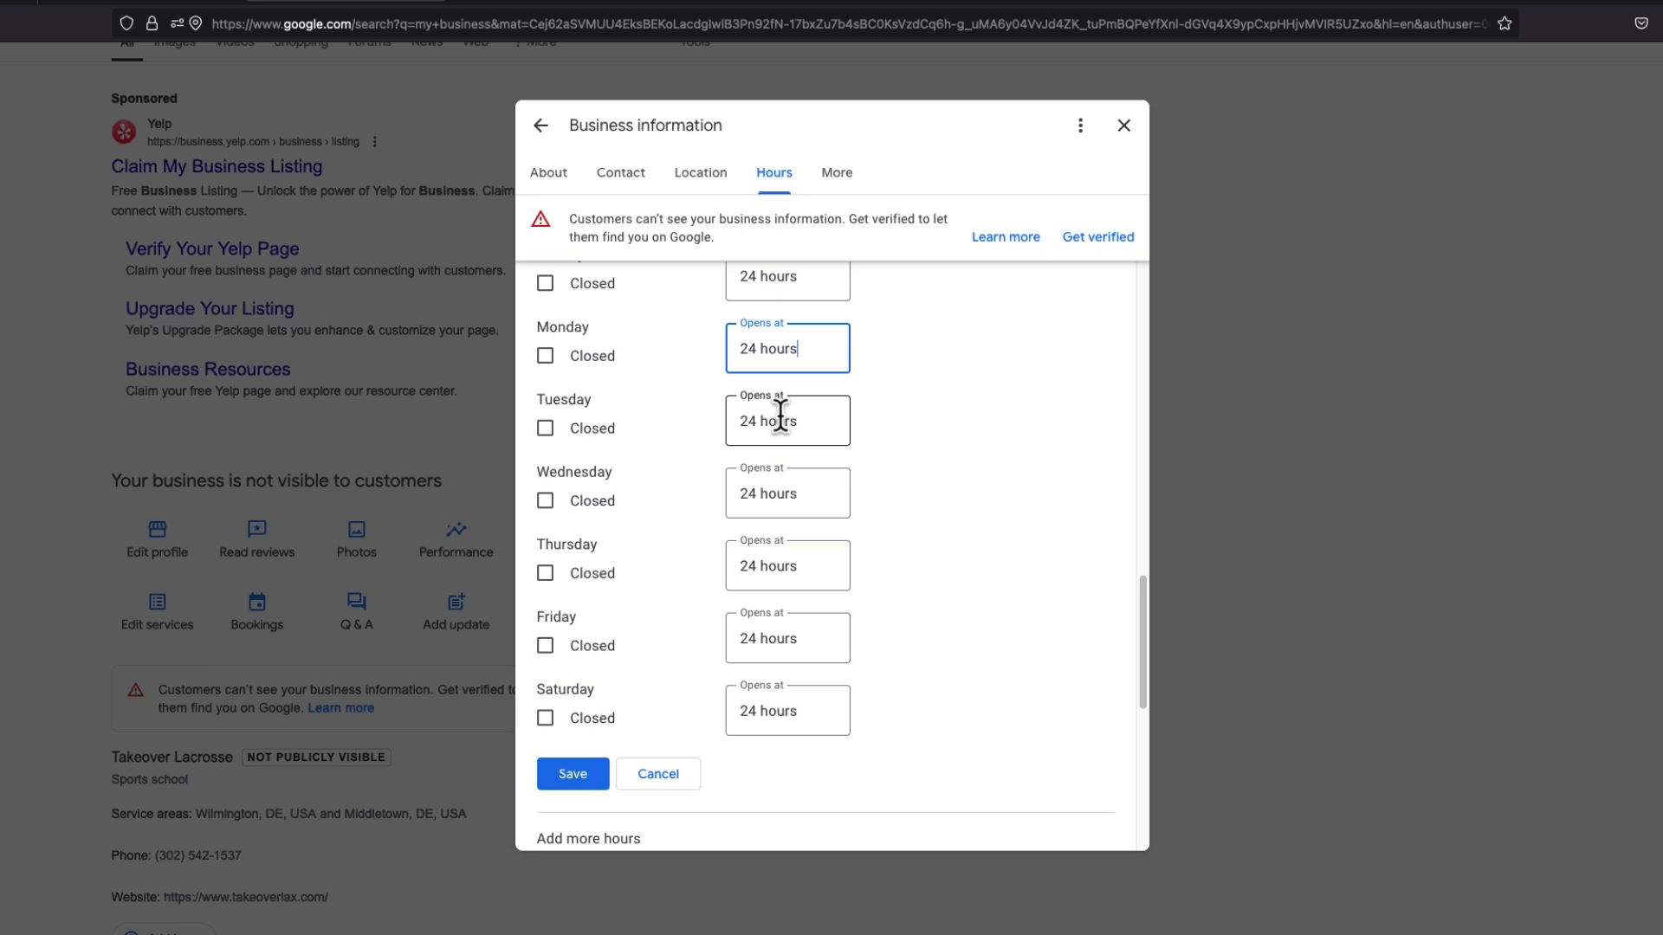
left_click(574, 774)
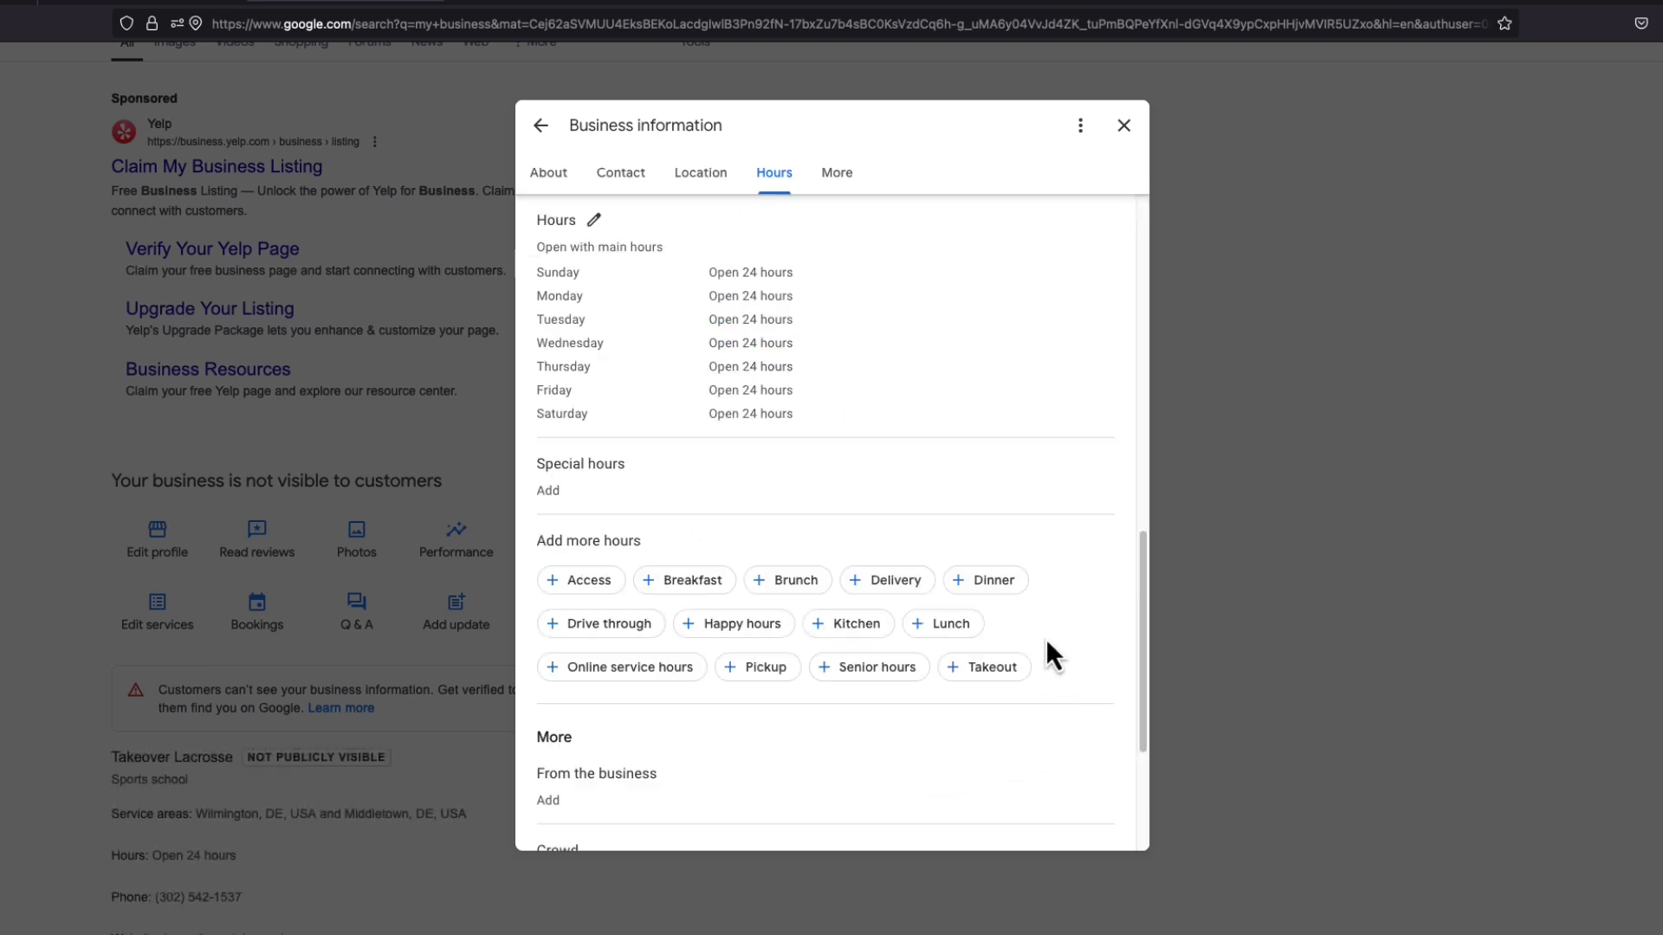
scroll(663, 589, "down", 2)
scroll(659, 617, "down", 2)
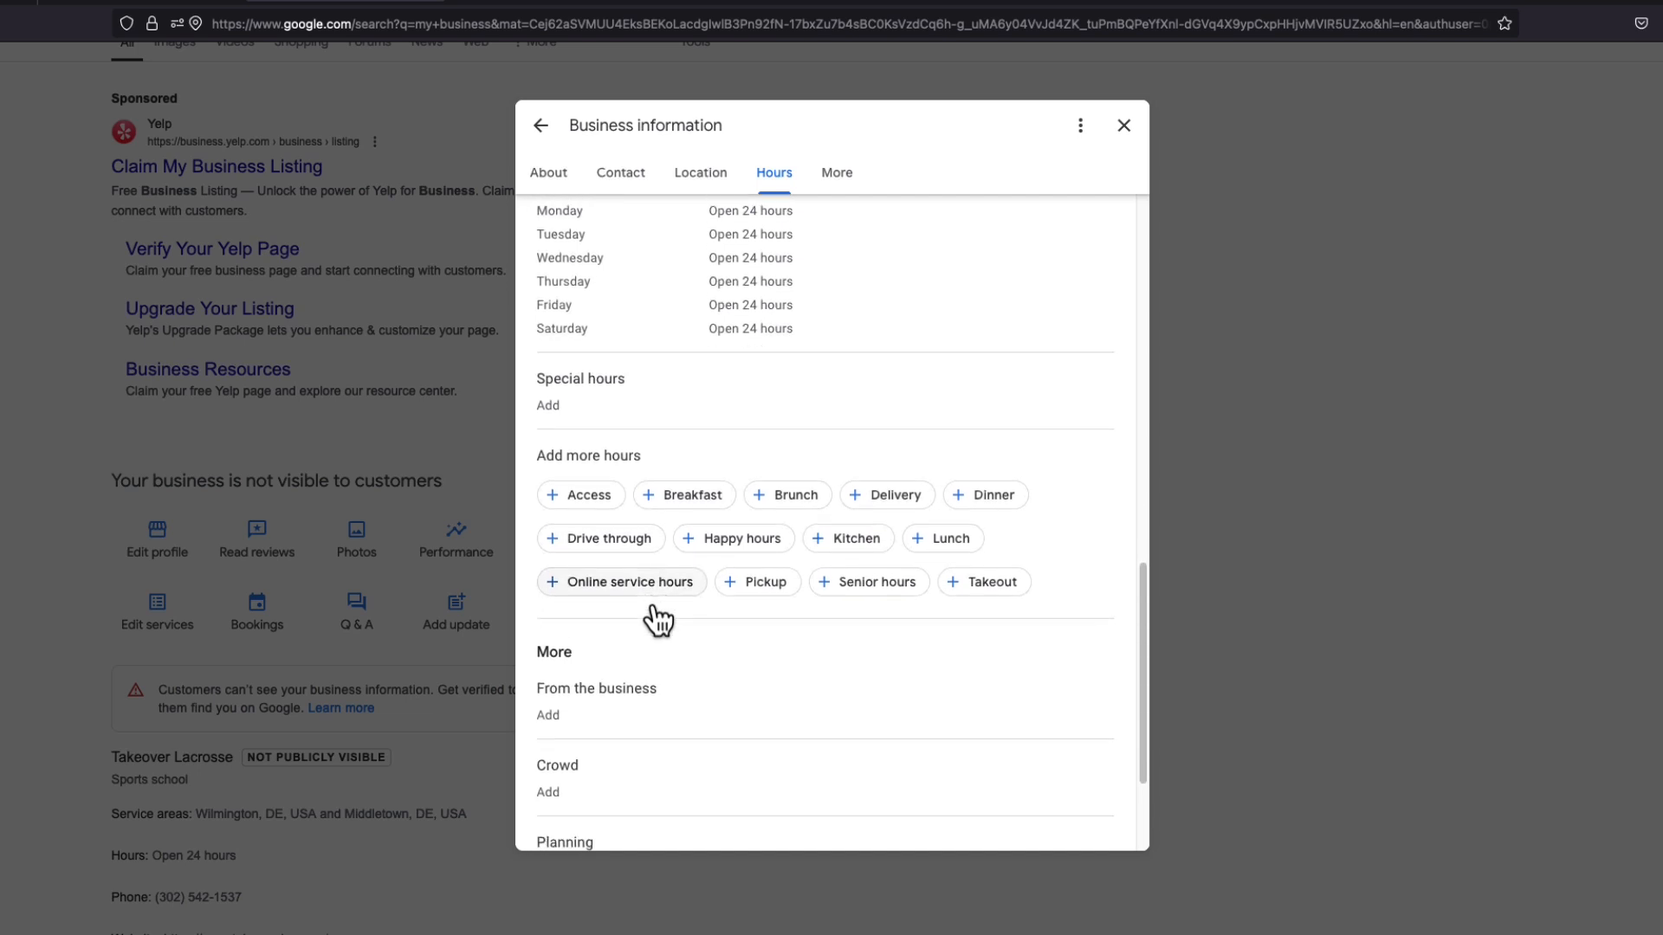
scroll(836, 676, "down", 1)
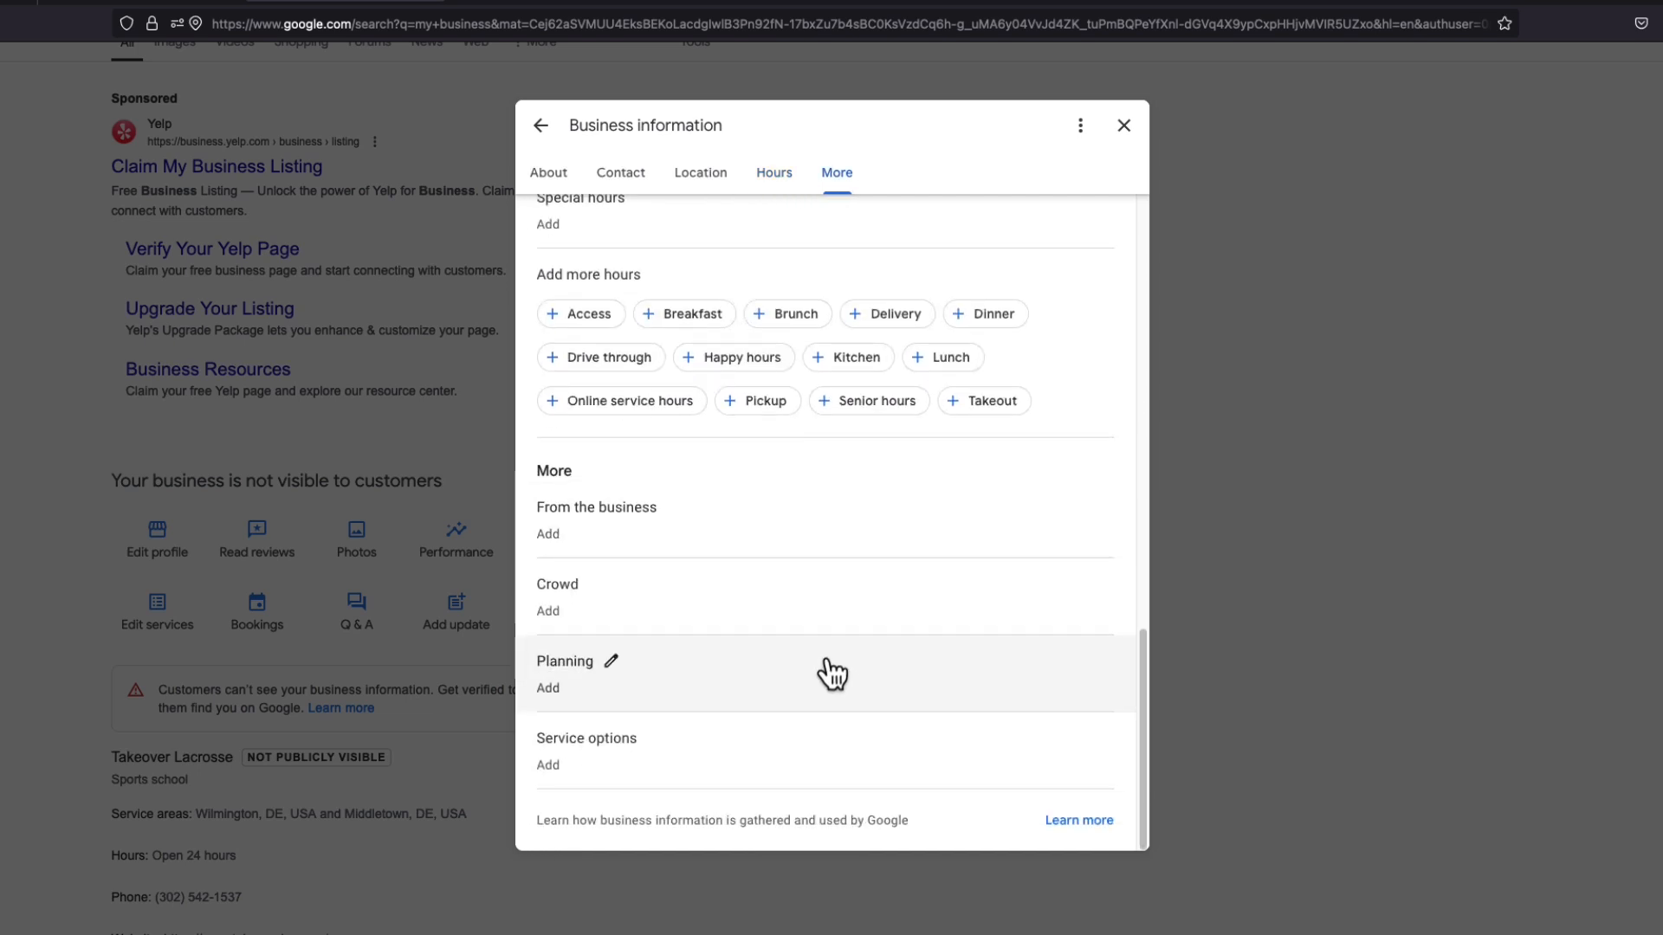
scroll(704, 670, "up", 10)
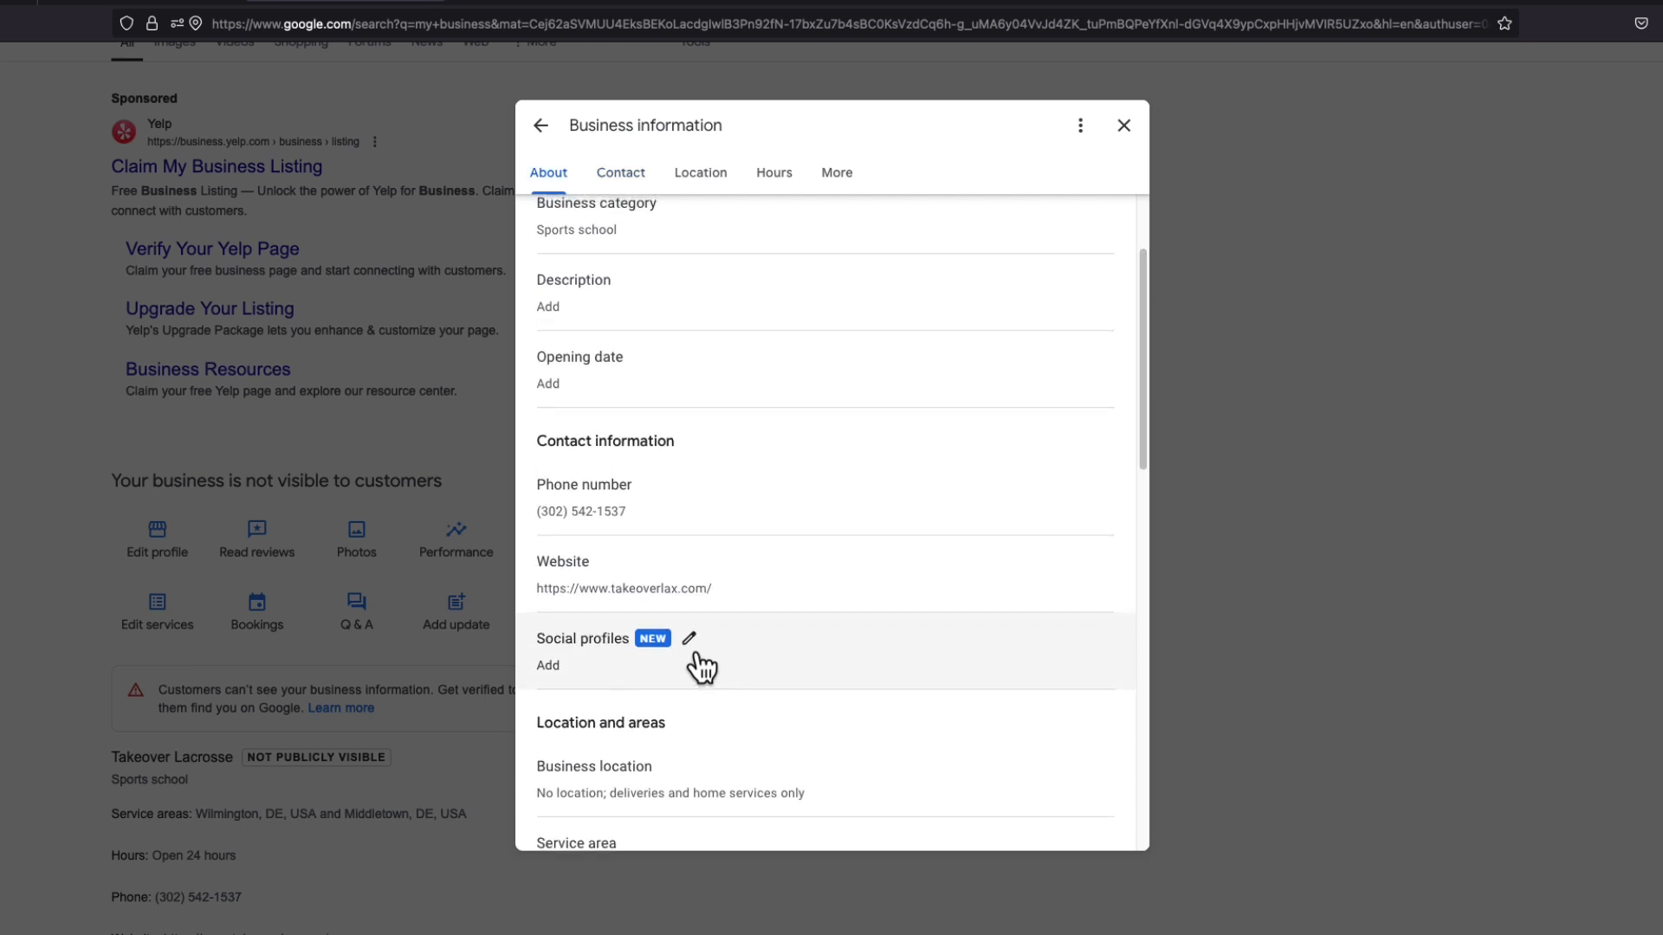
scroll(698, 668, "up", 2)
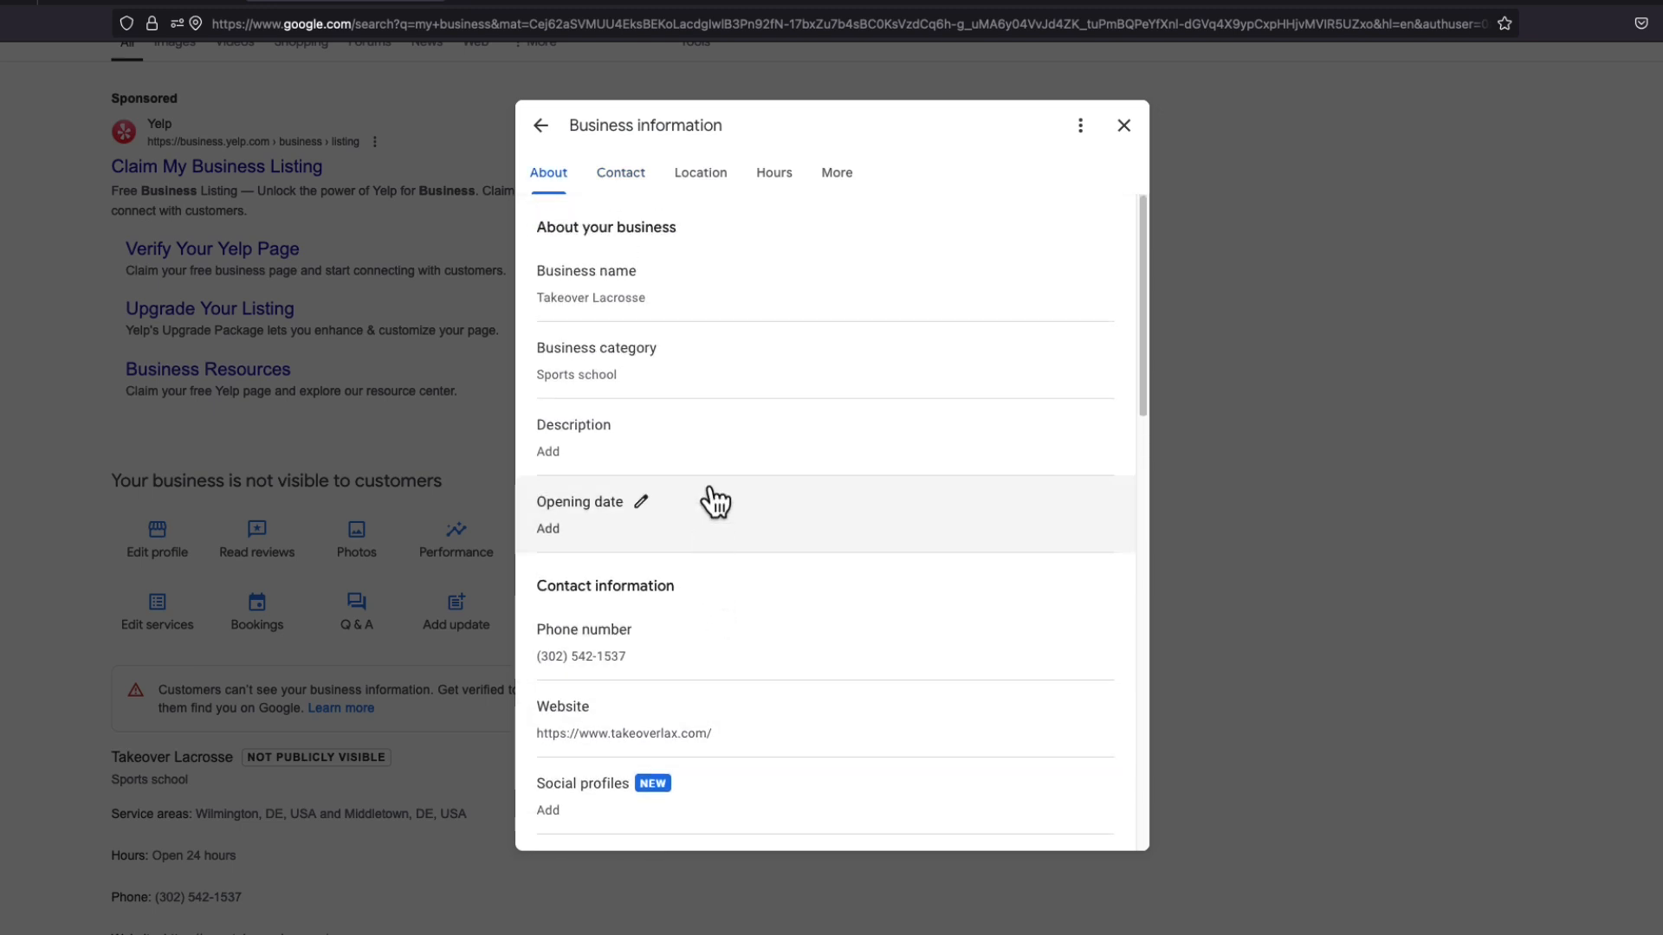
left_click(793, 383)
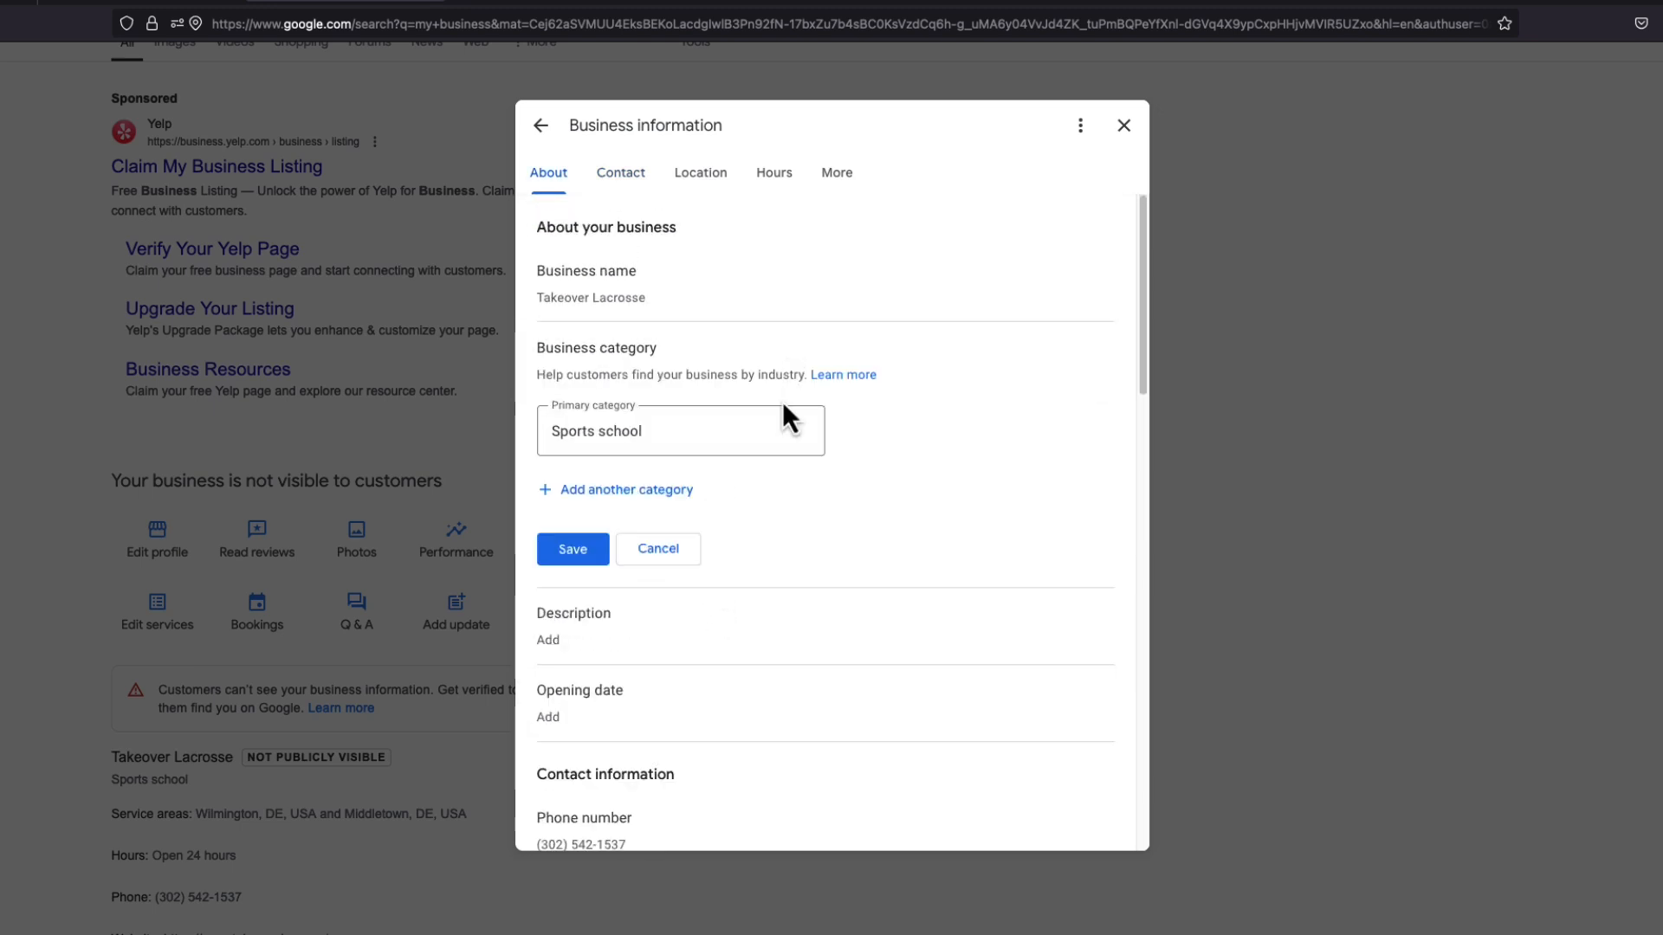
left_click(660, 492)
type("Lacrosse")
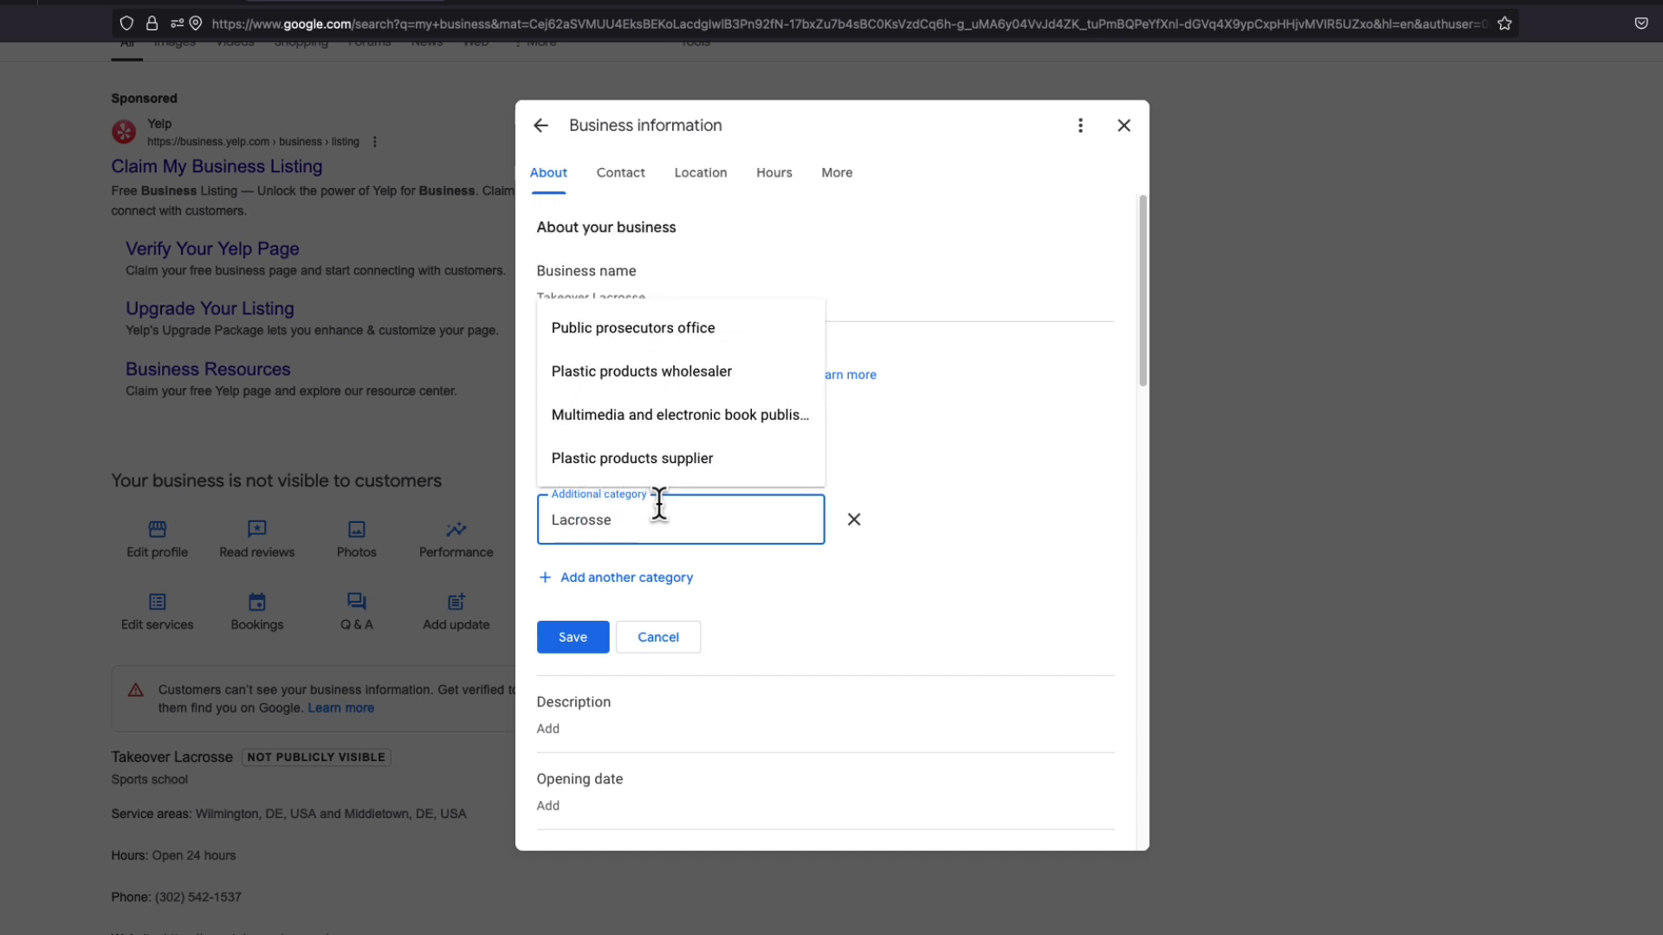
scroll(647, 407, "down", 3)
scroll(762, 390, "up", 2)
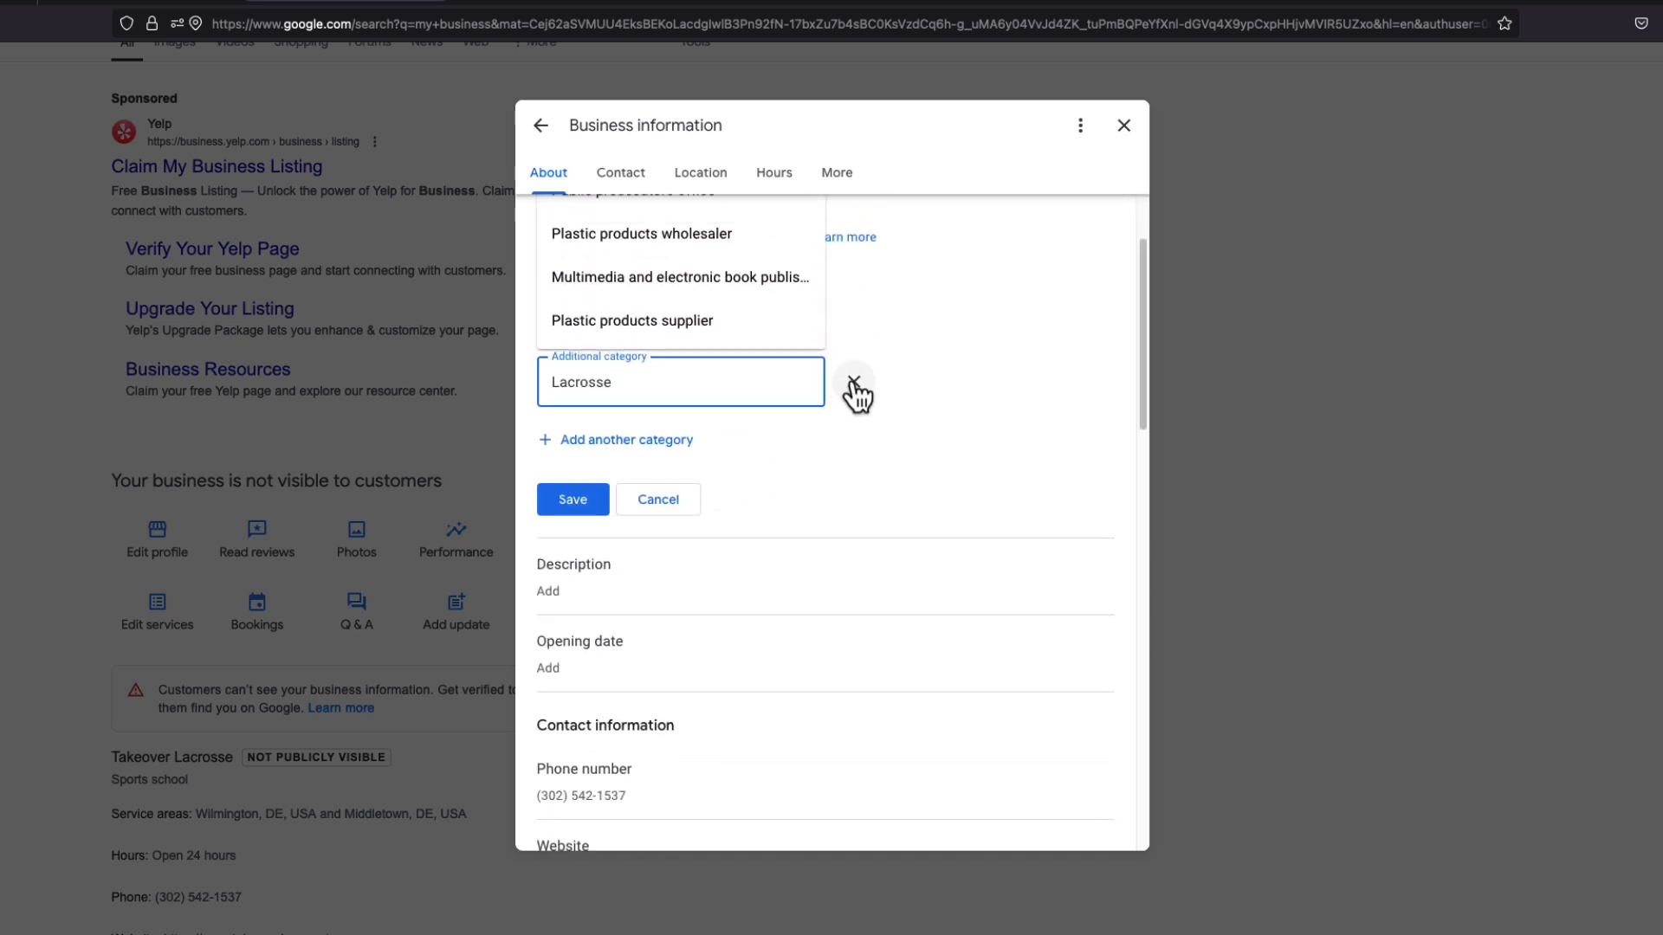
left_click(854, 384)
left_click(971, 419)
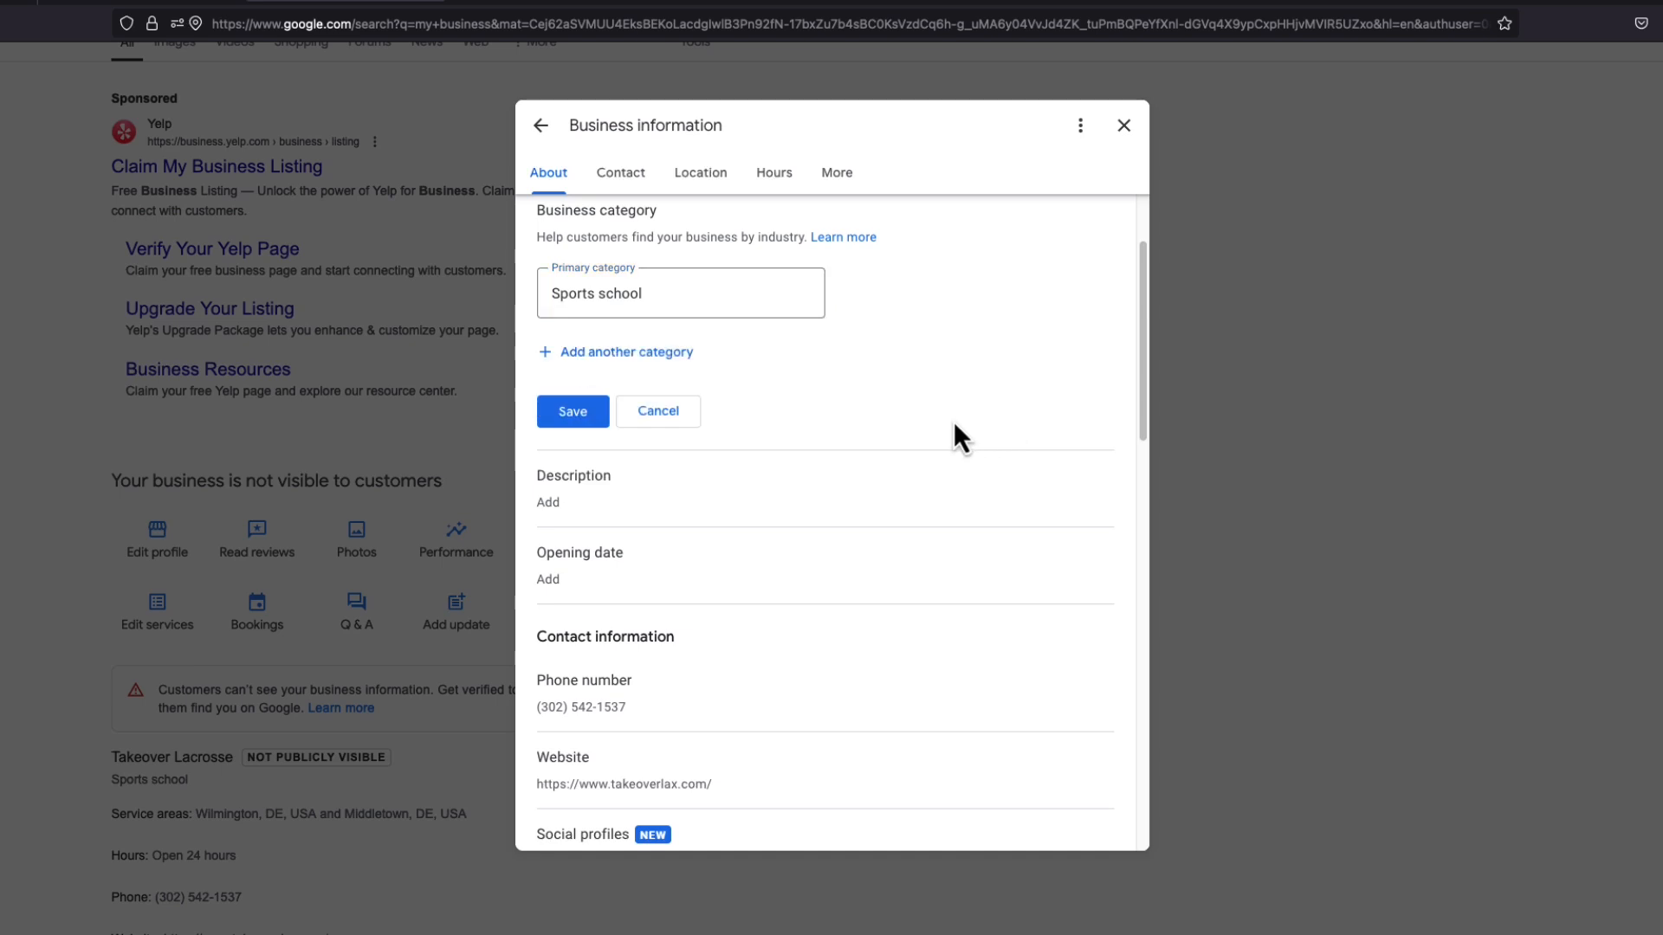
left_click(674, 418)
scroll(727, 445, "up", 3)
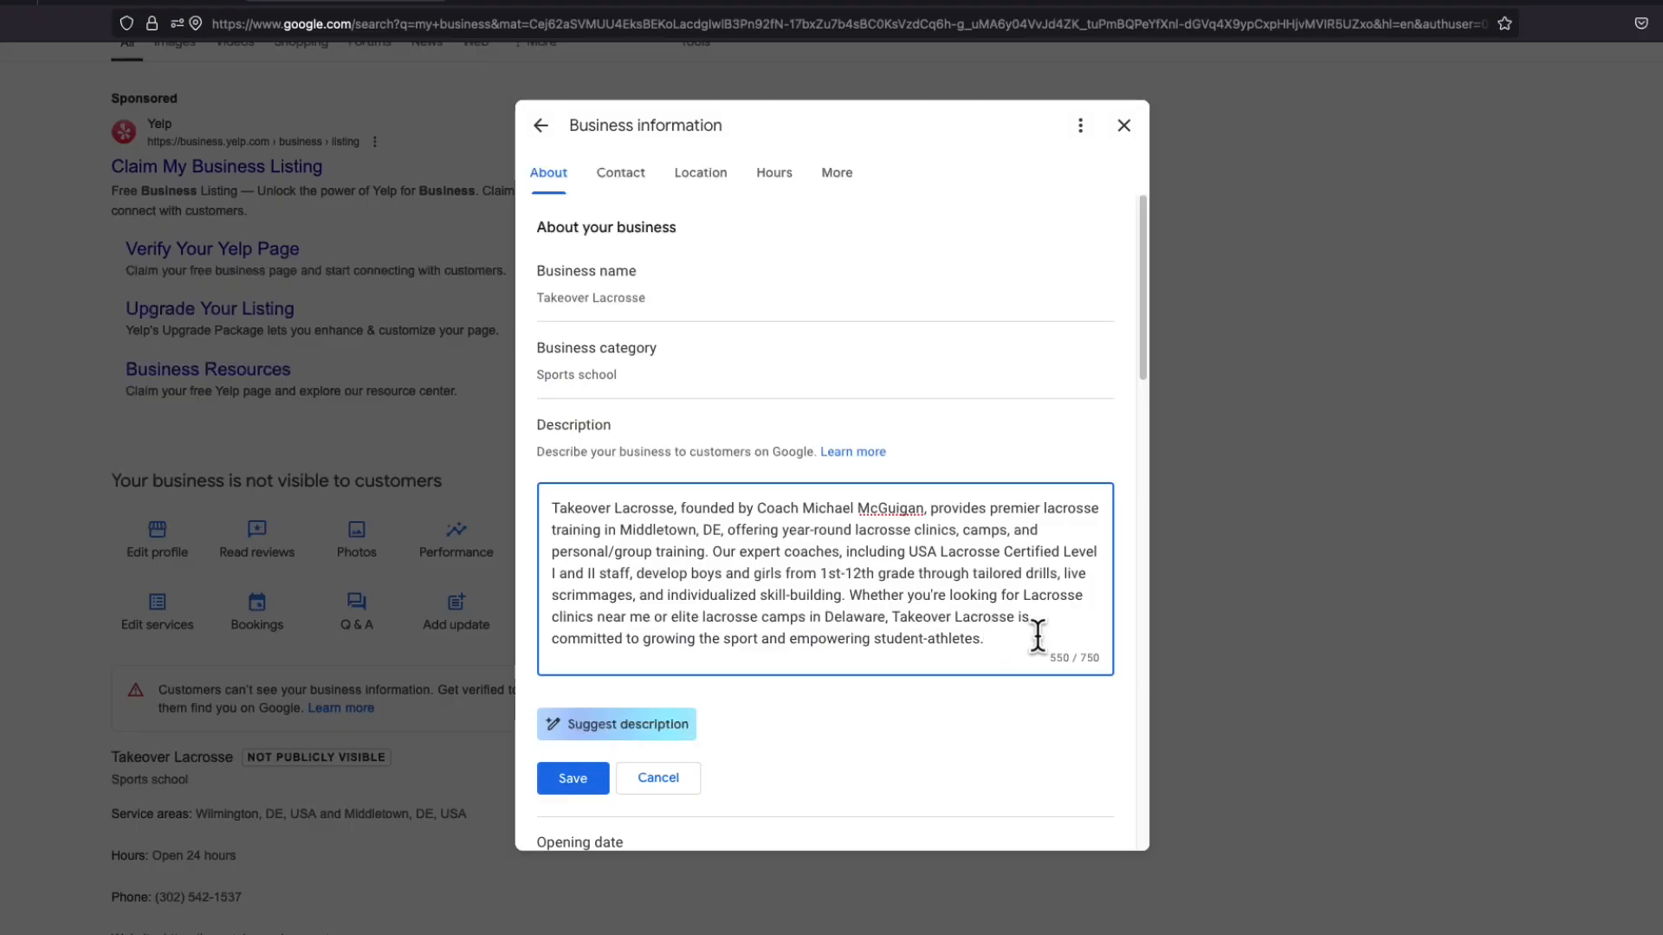
Save the 550-character description of Takeover Lacrosse's year-round training in Middletown, DE.
left_click(932, 709)
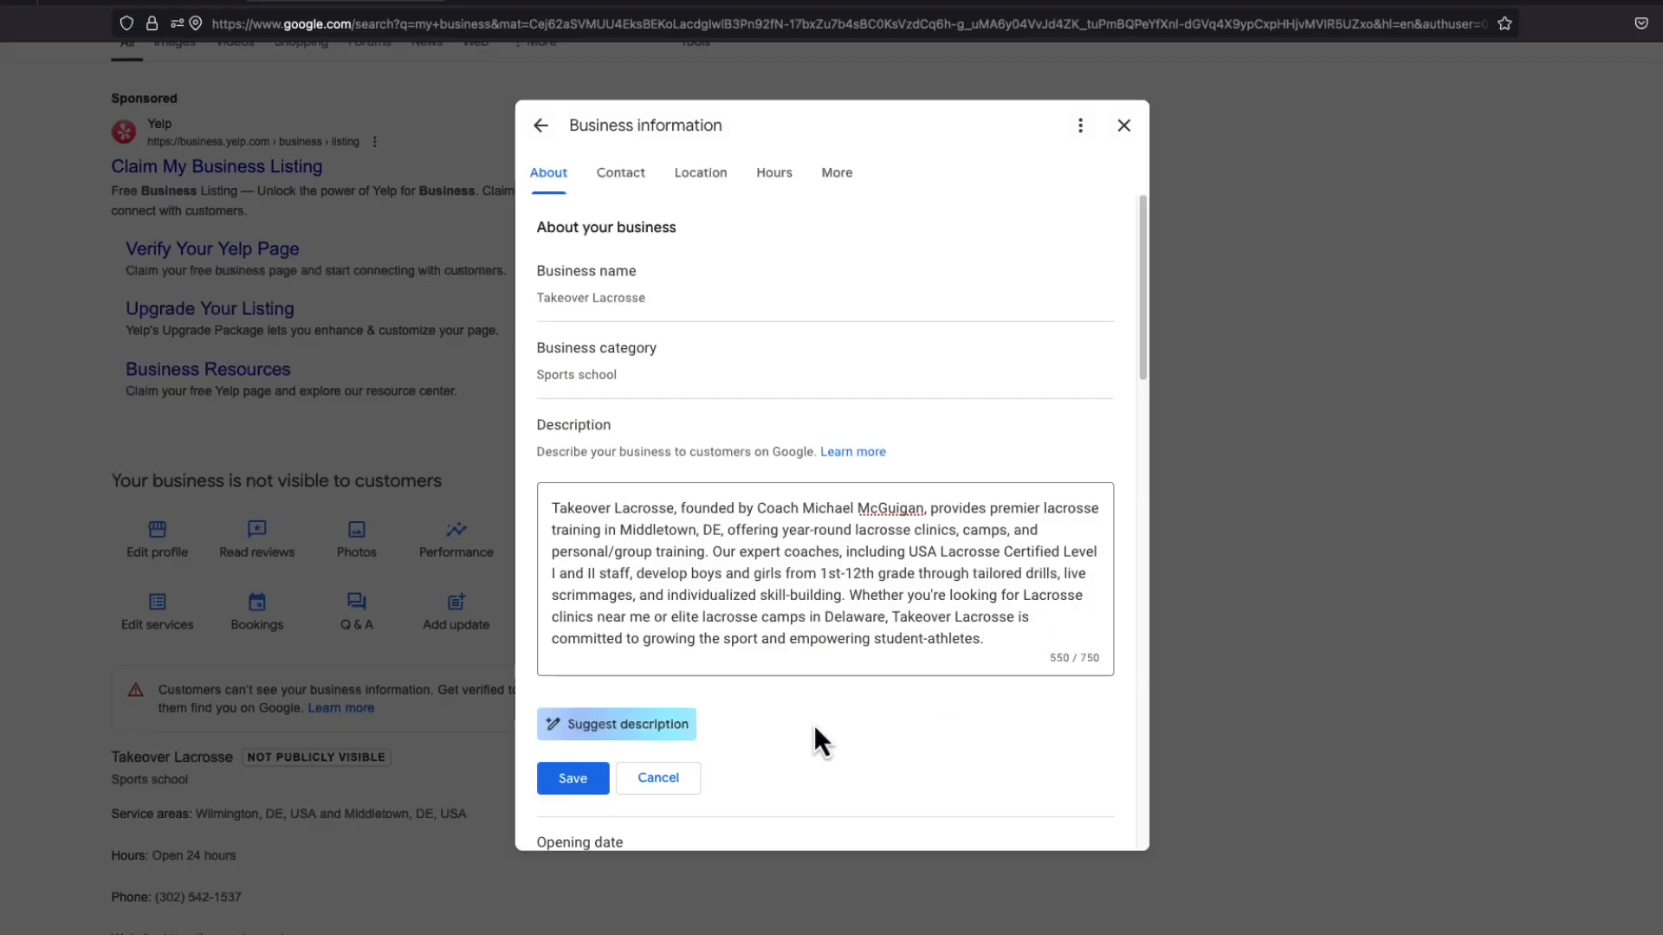
left_click(589, 781)
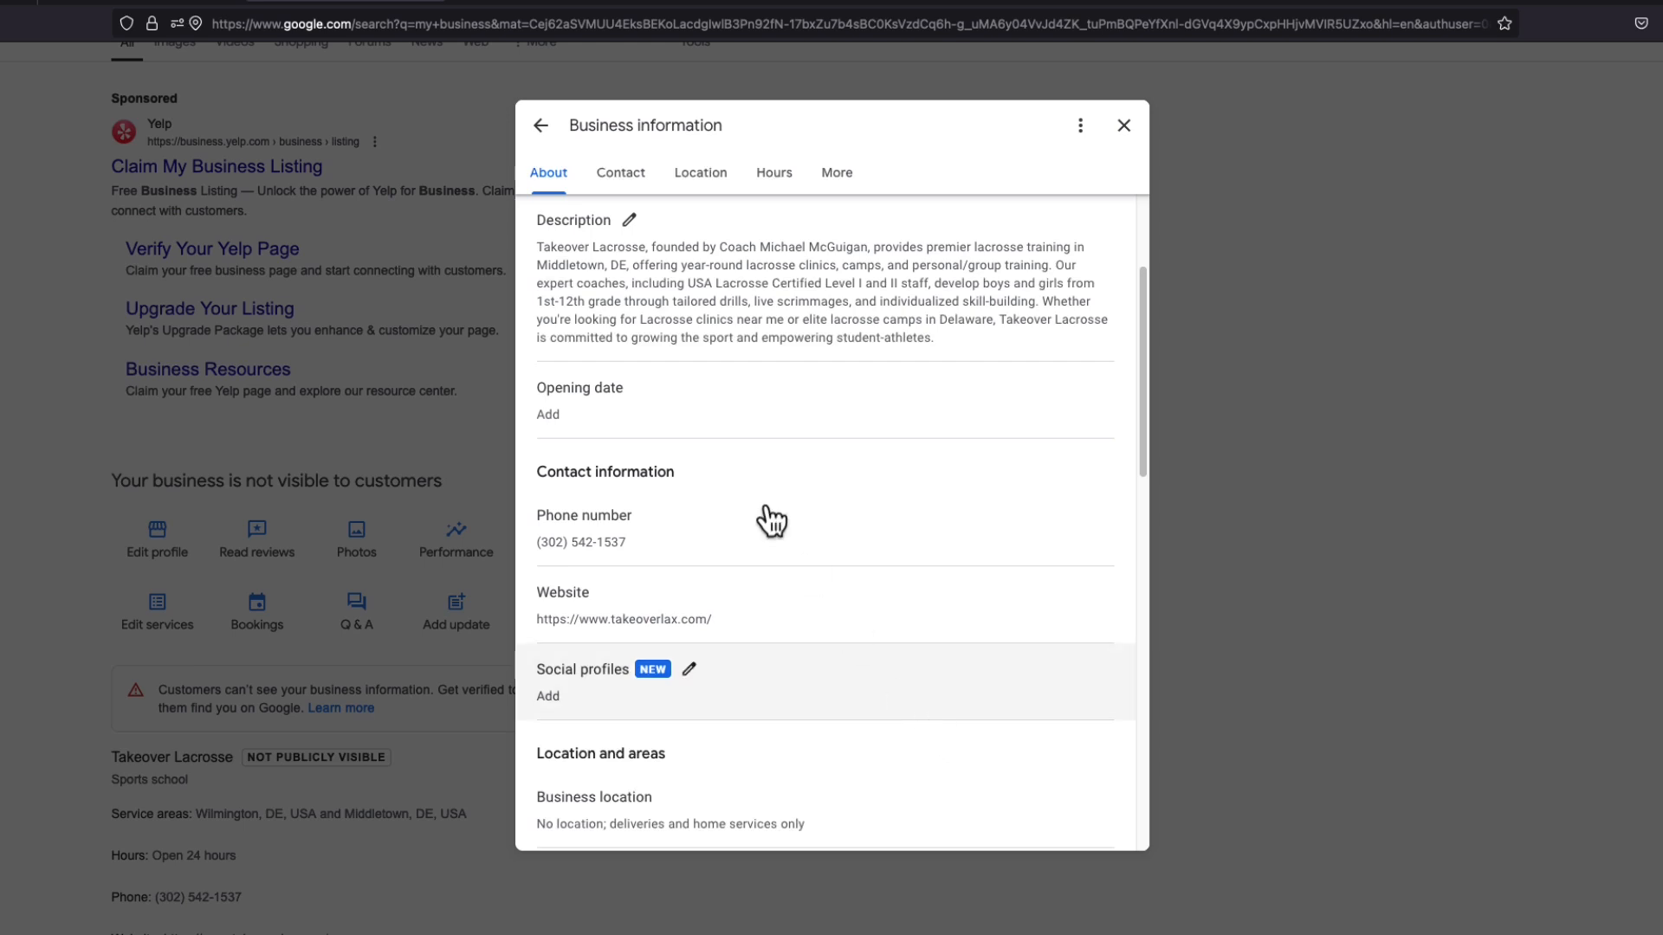
Enter 2017 as the opening year and January as the month, then save.
left_click(615, 424)
left_click(681, 470)
type("2017")
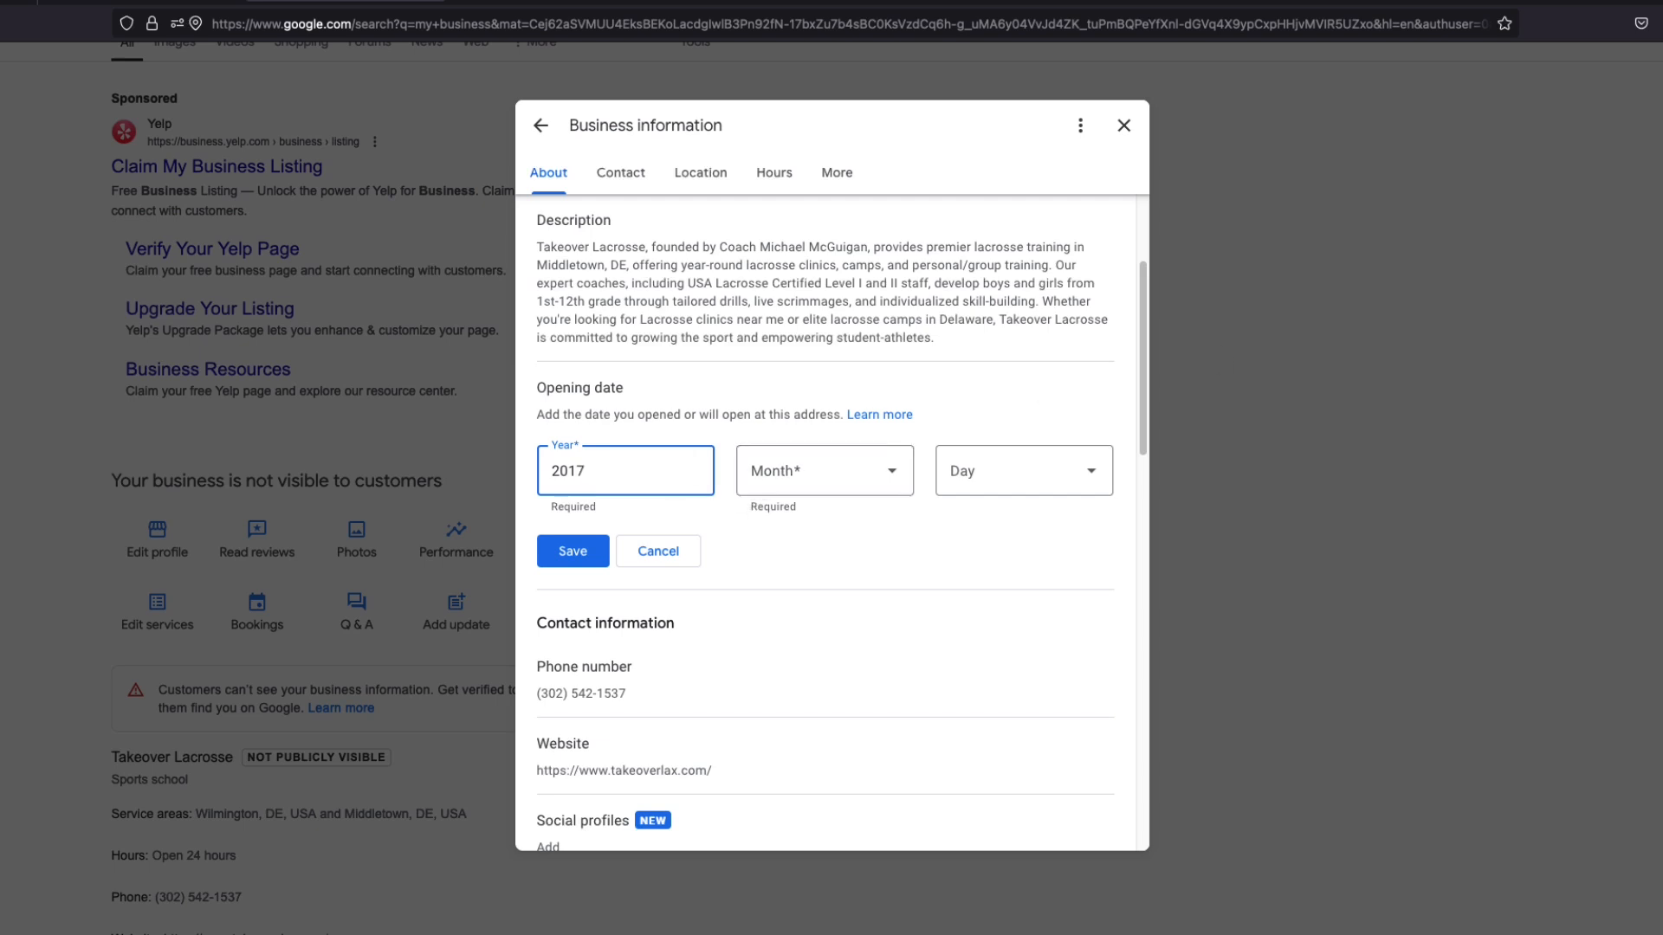
key("super+Tab")
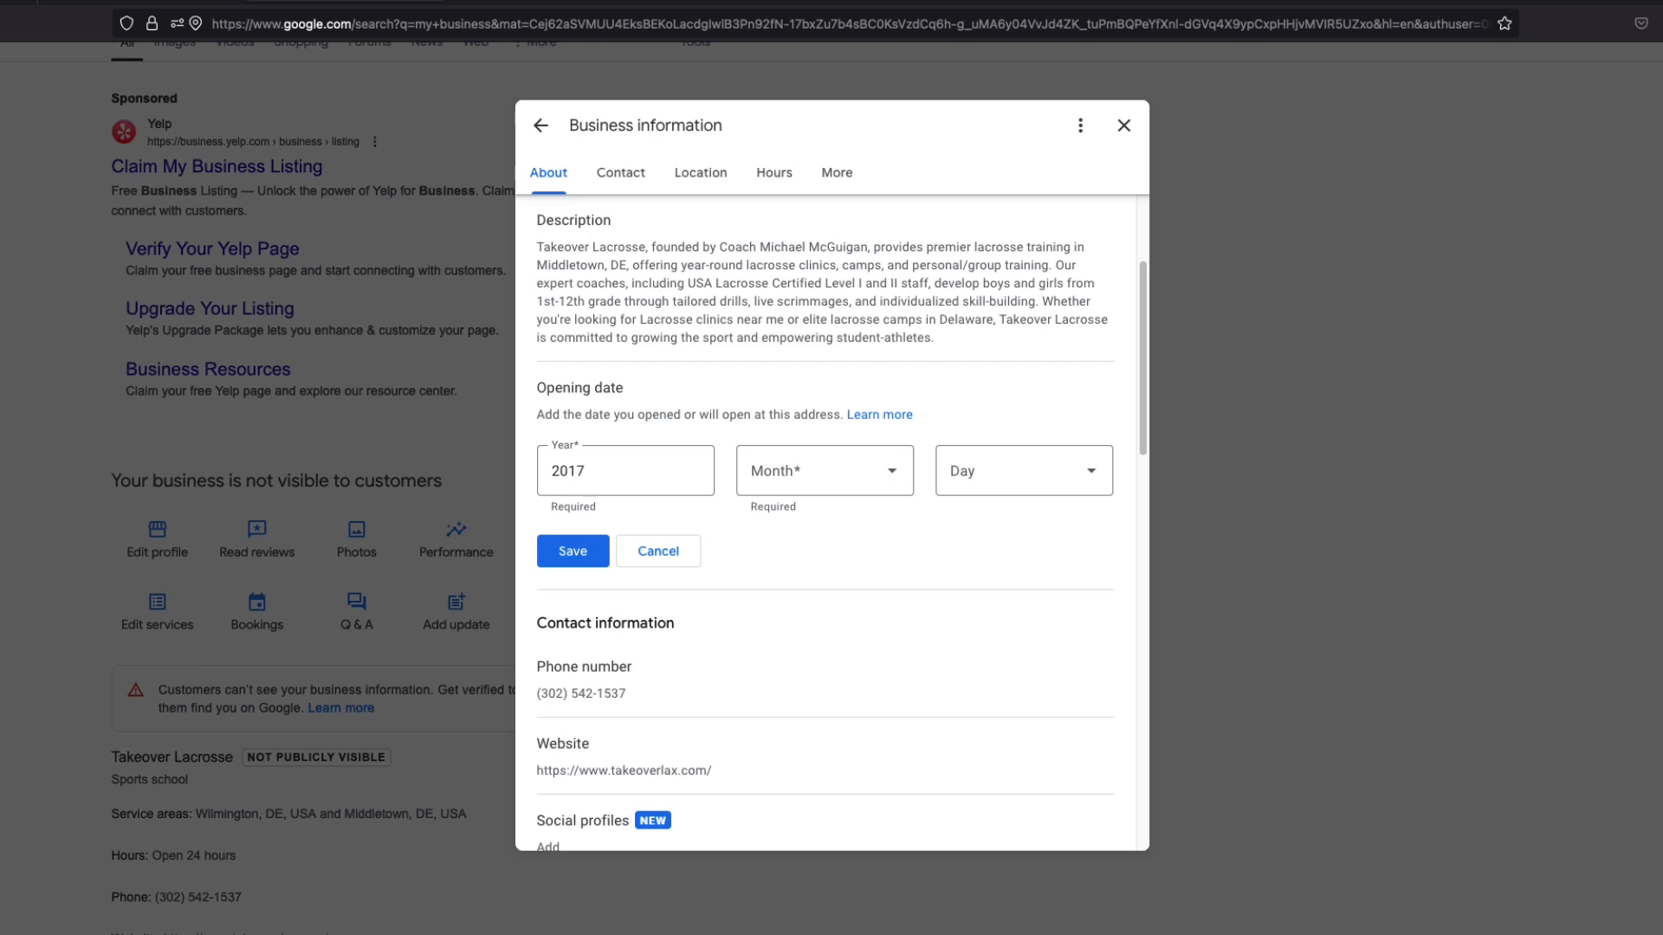
left_click(870, 485)
left_click(826, 525)
left_click(572, 551)
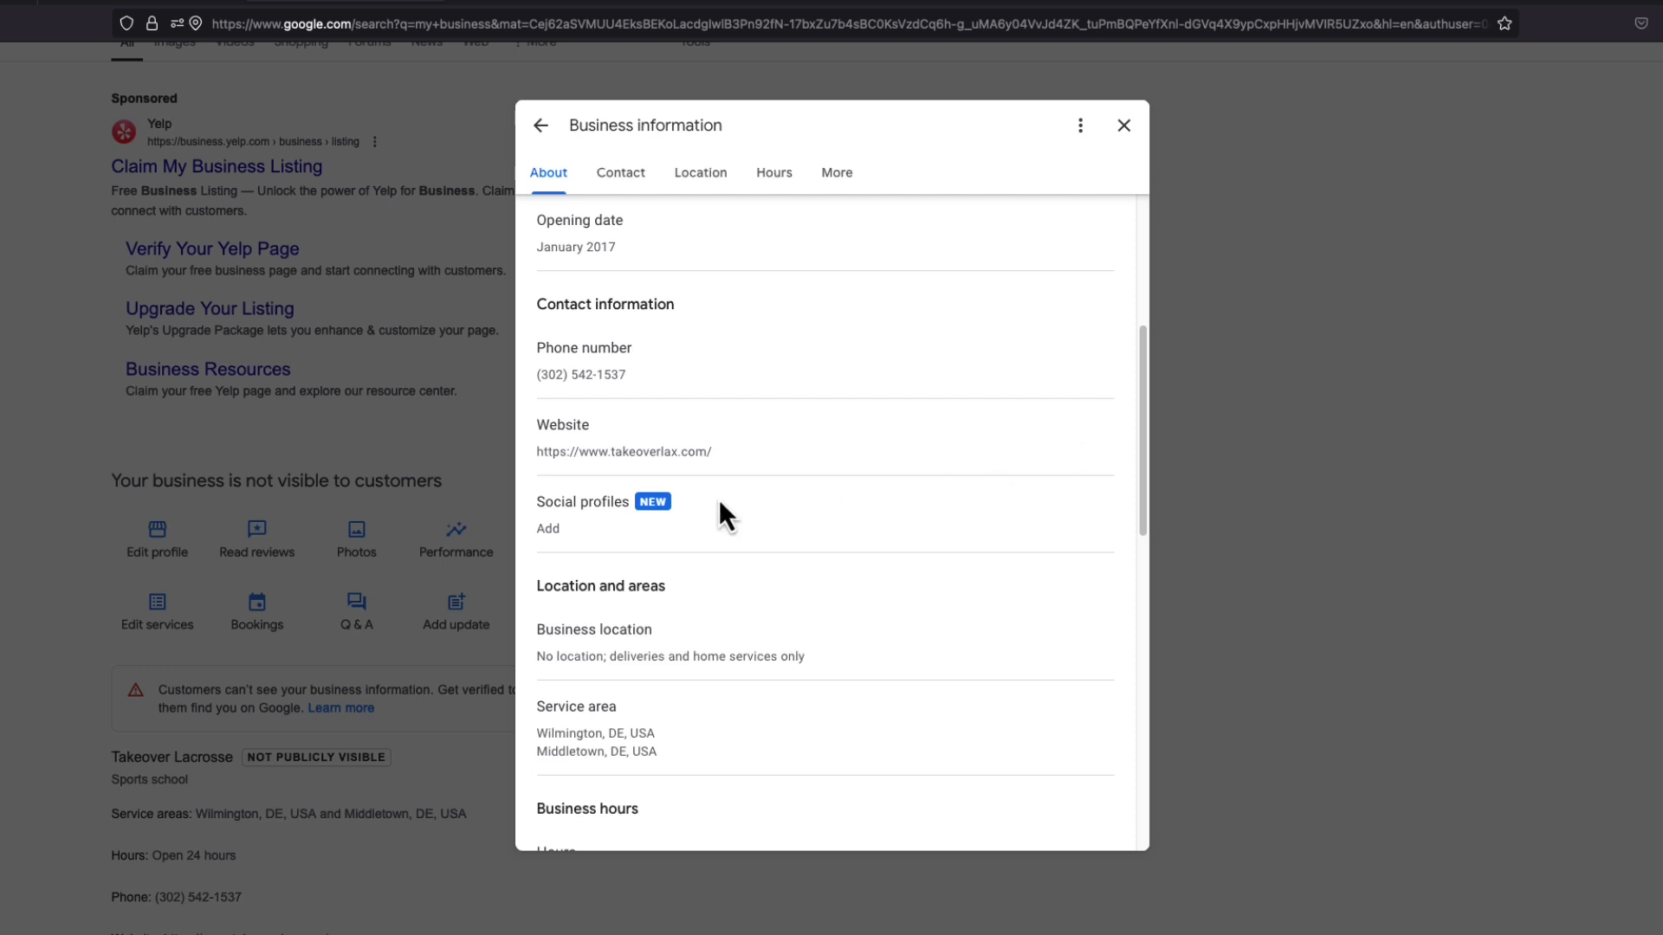
Add a Facebook social profile with the facebook.com/takeoverlax page address.
left_click(635, 507)
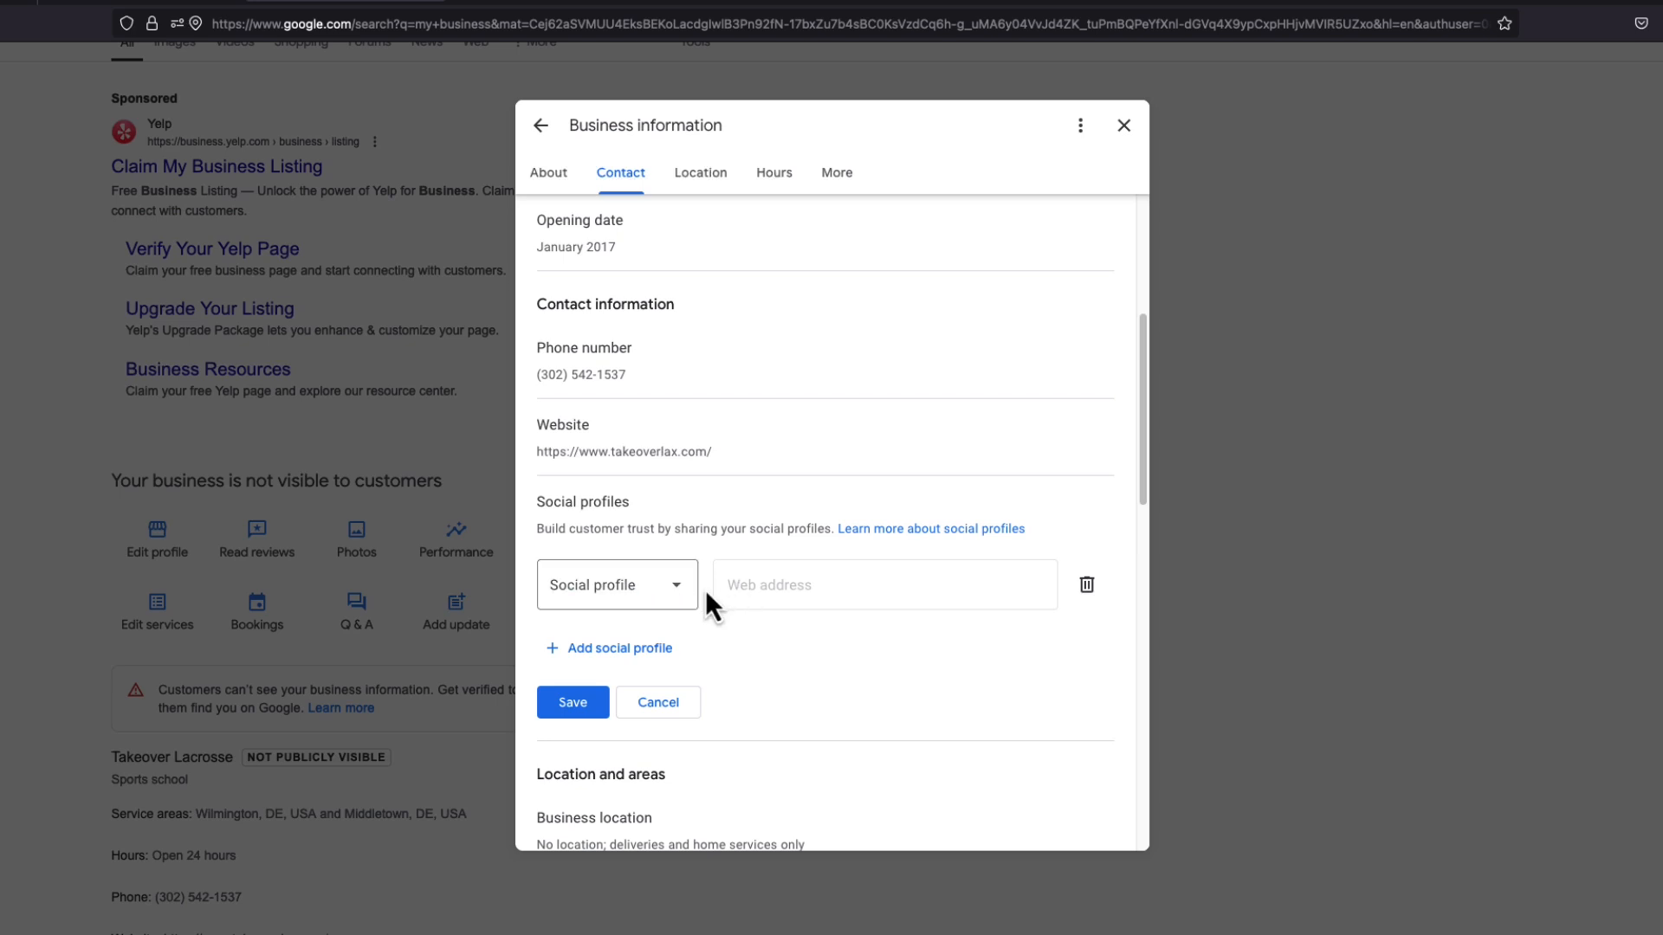
left_click(668, 598)
left_click(646, 310)
left_click(798, 583)
type("https://www.facebook.com/takeoverlax/")
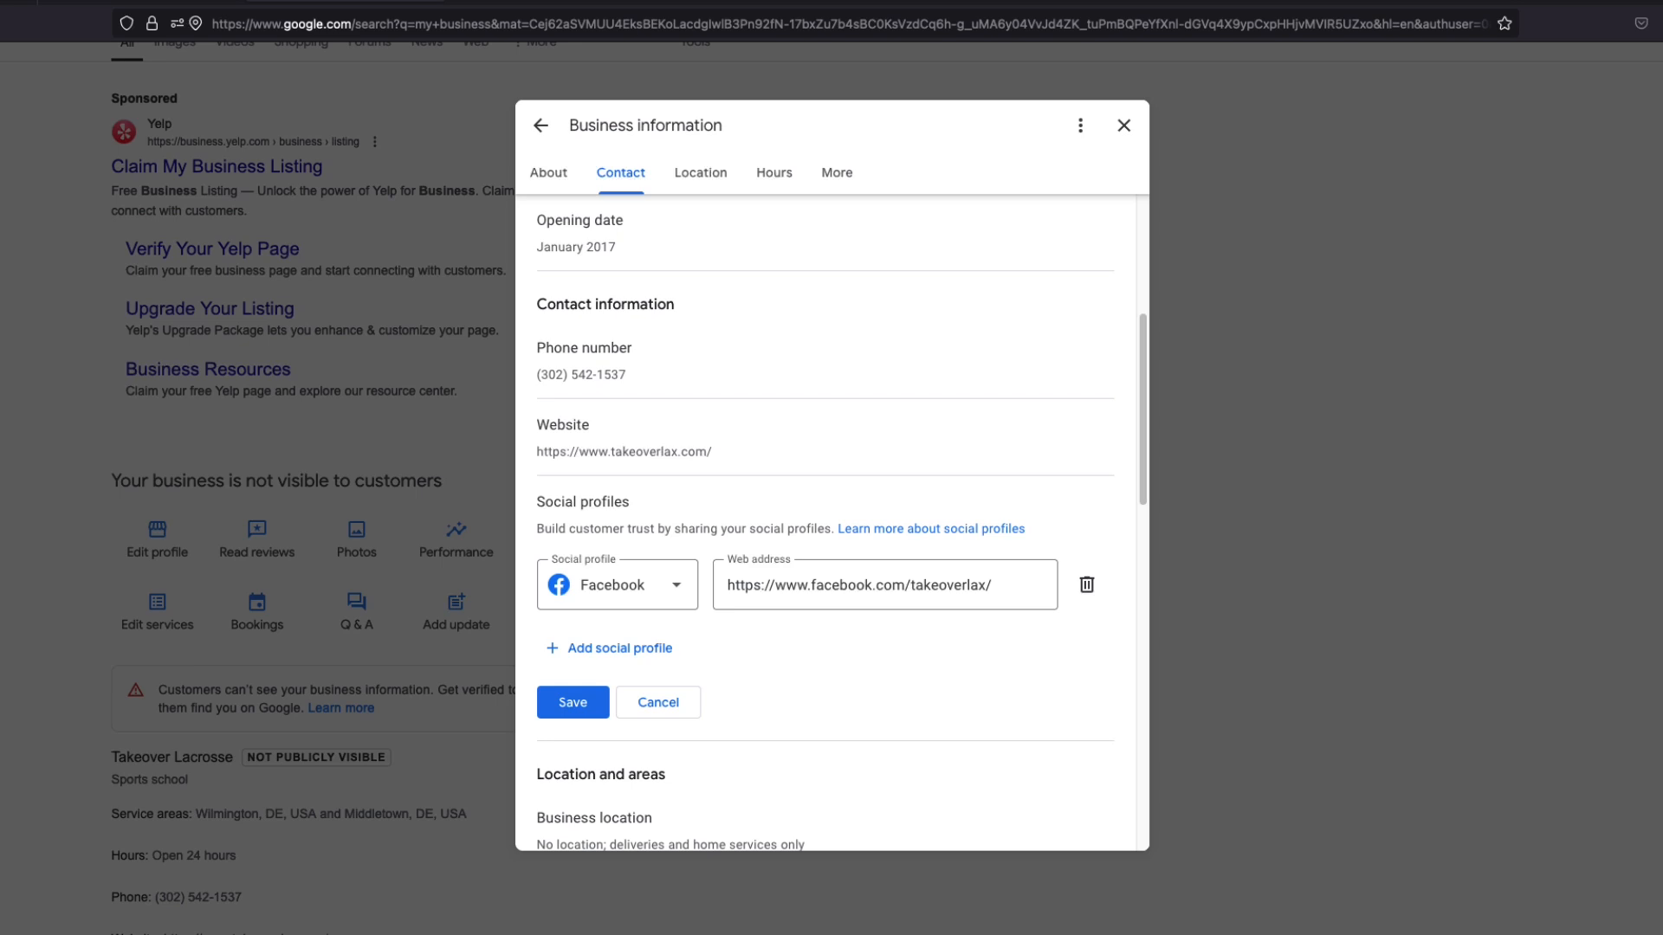
Add a second Instagram profile with instagram.com/takeoverlax and save both links.
left_click(643, 651)
left_click(642, 662)
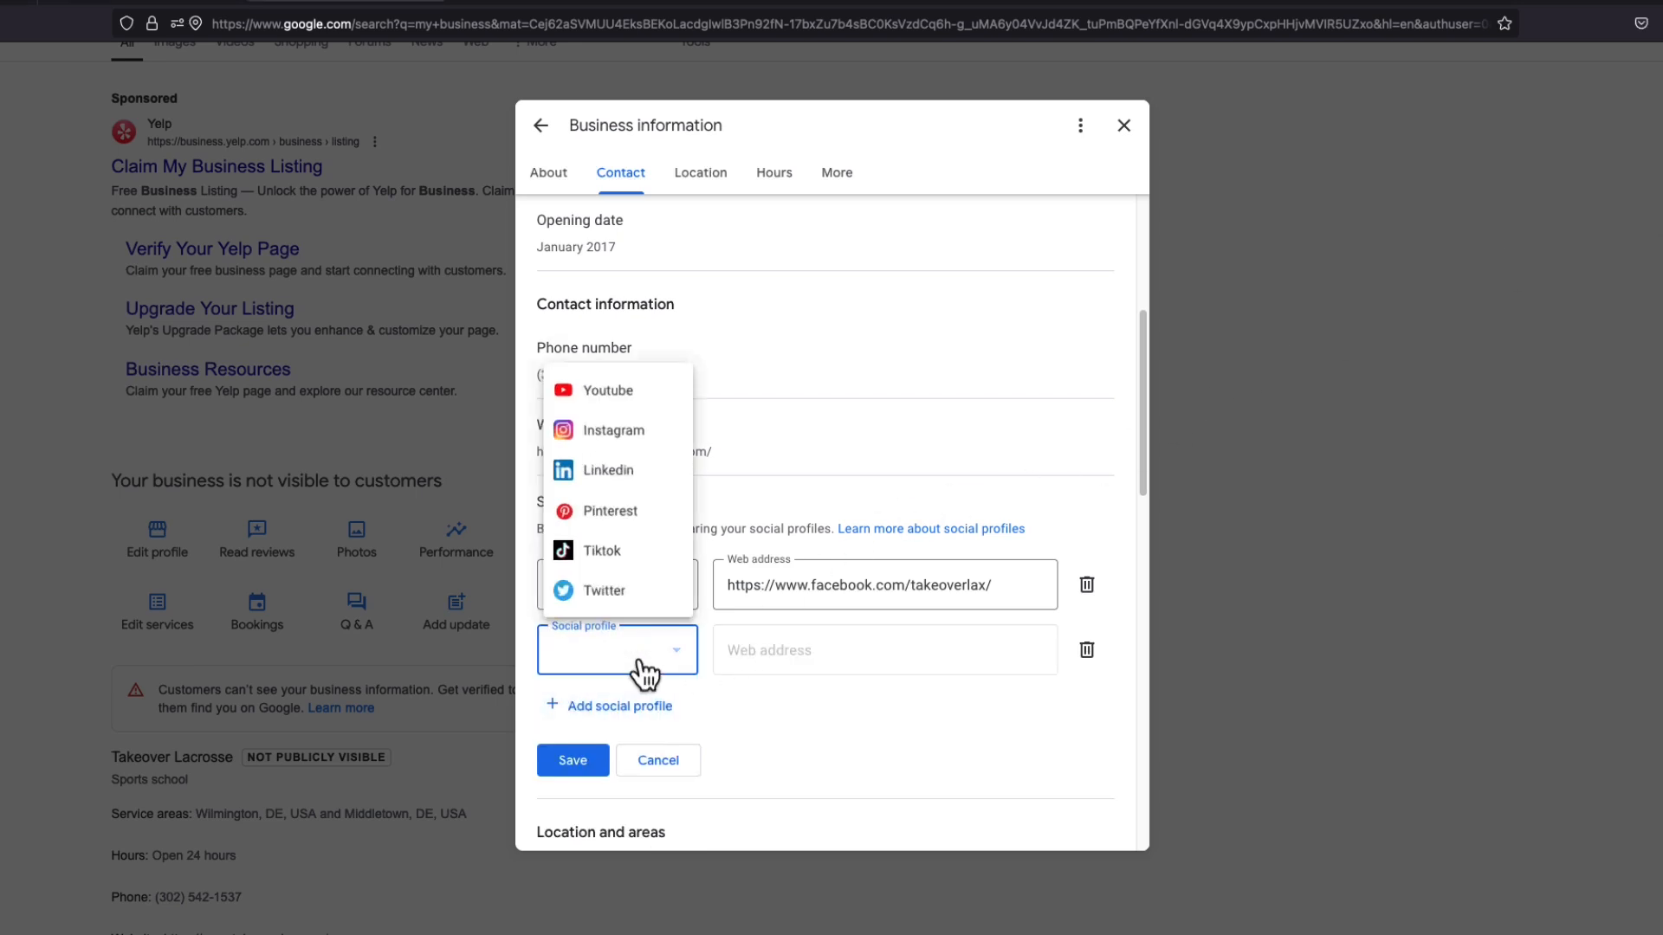
left_click(638, 420)
left_click(772, 650)
type("https://www.instagram.com/takeoverlax/")
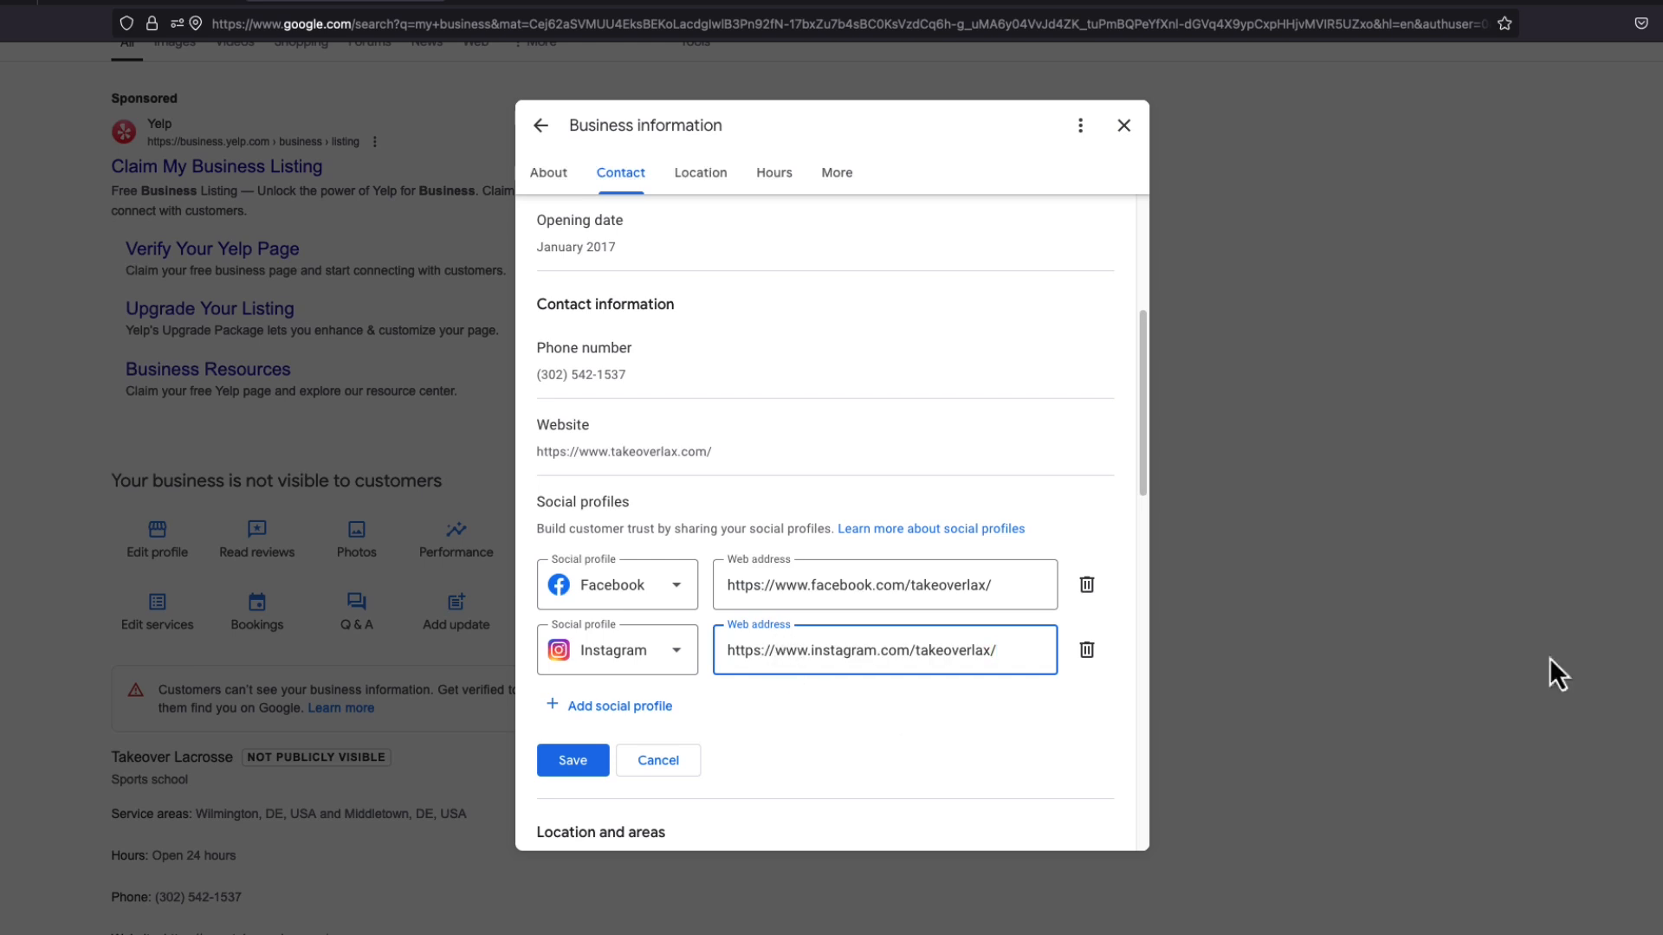
key("super+Tab")
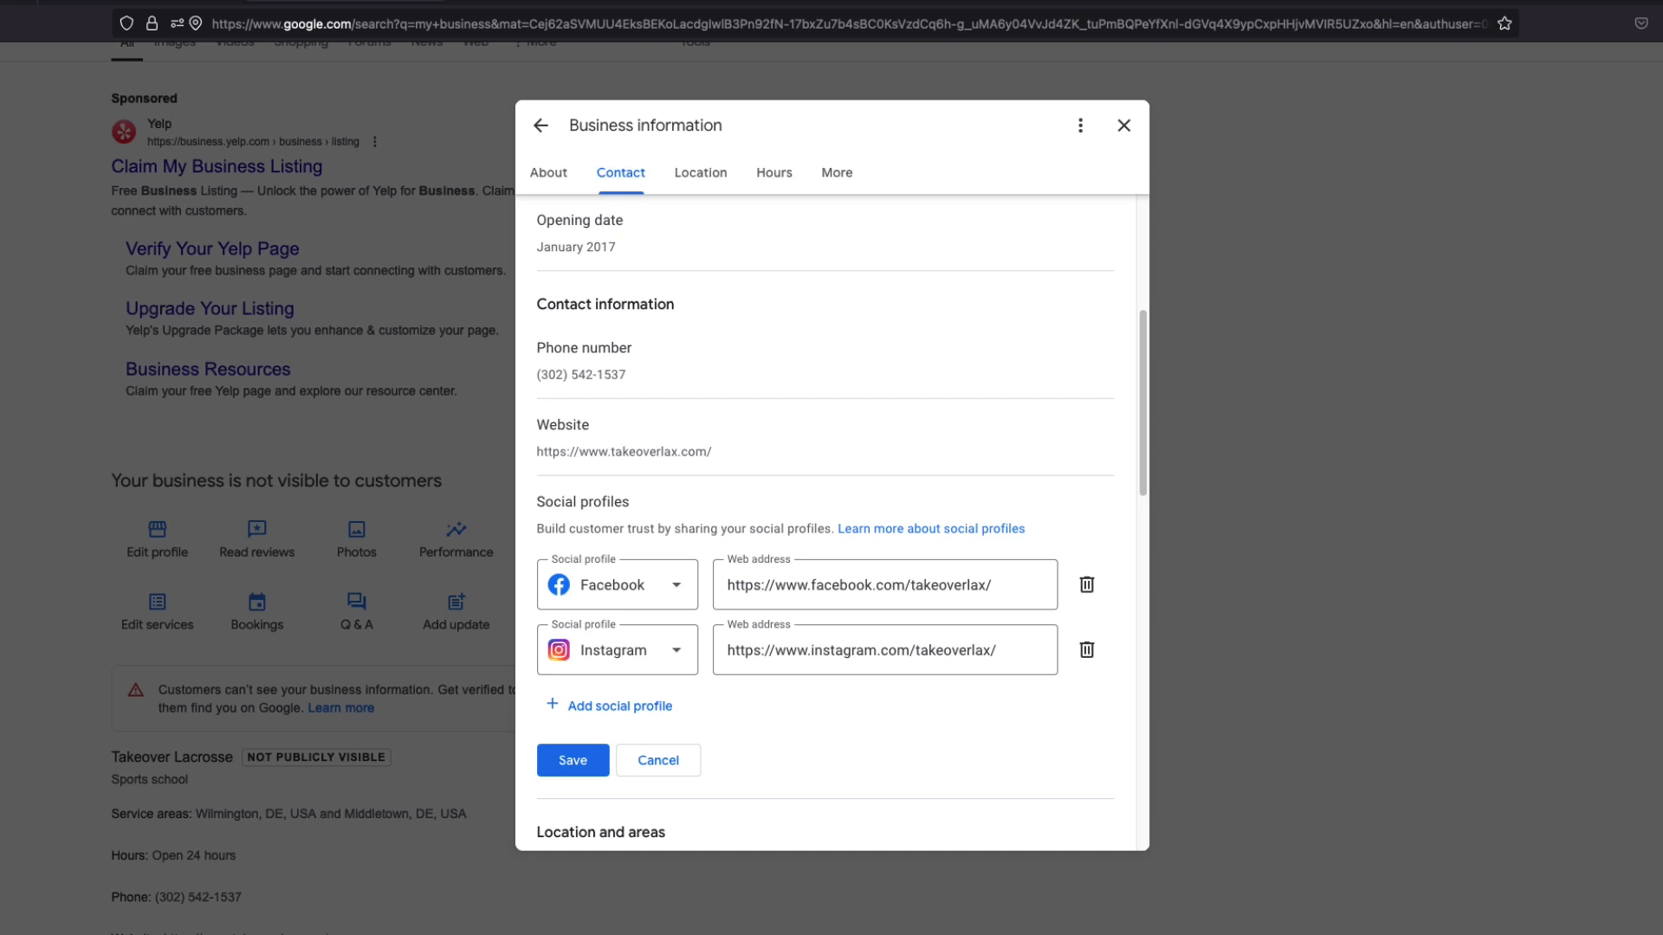
left_click(602, 765)
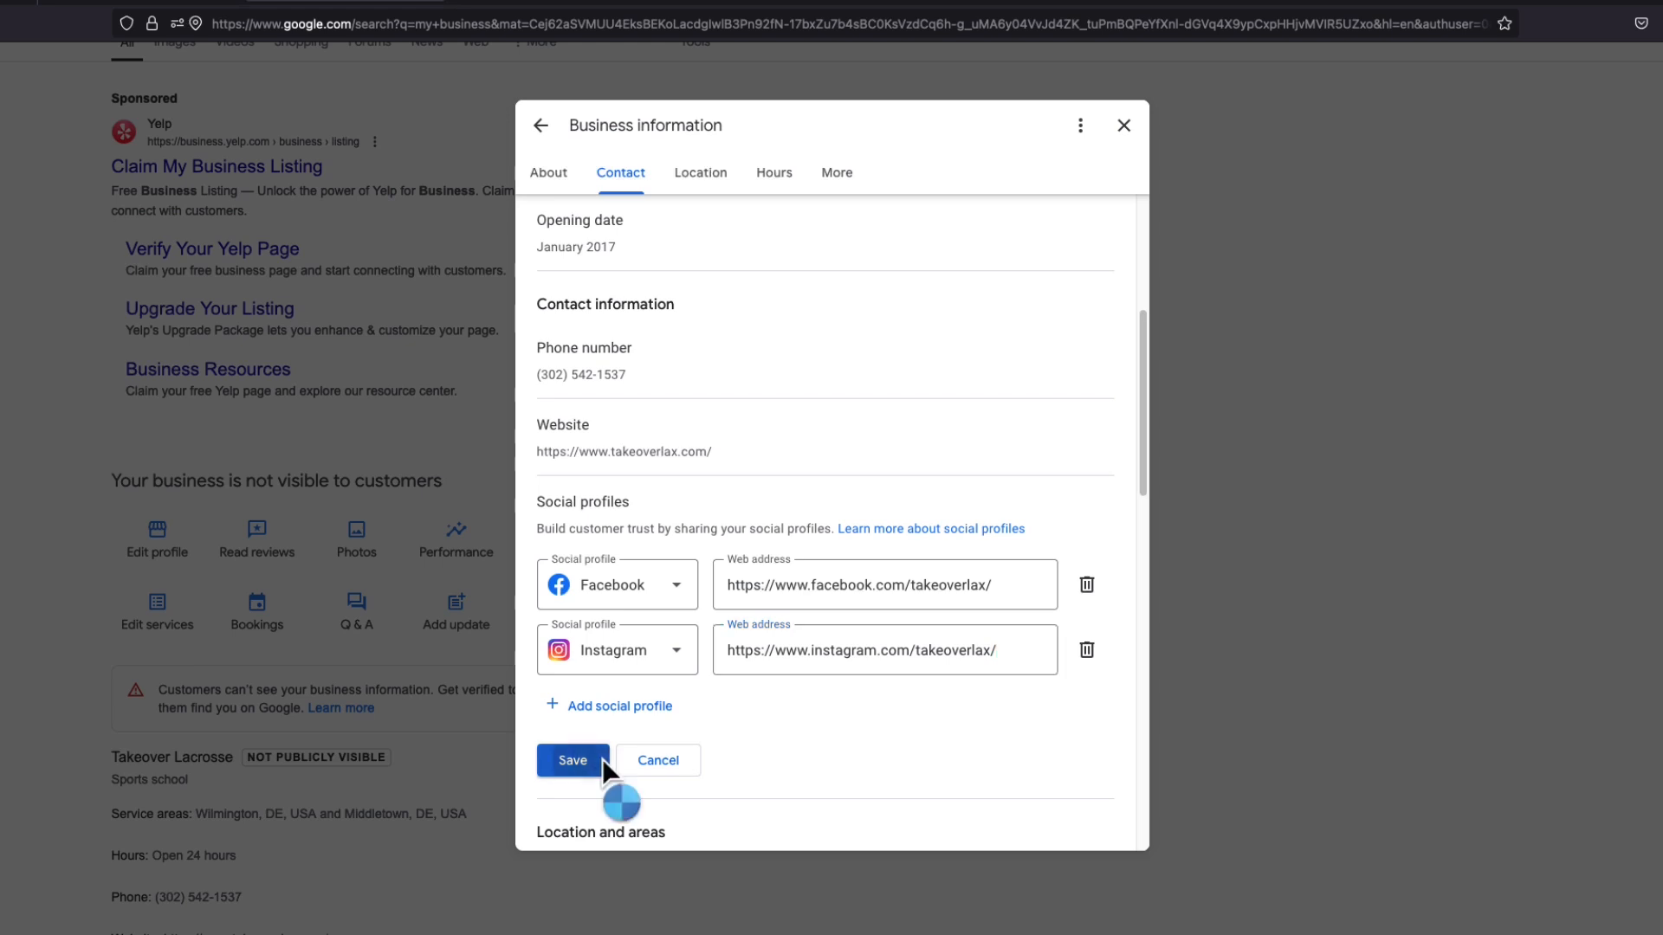
Add online service hours and mark Sunday through Saturday as open.
scroll(949, 746, "down", 7)
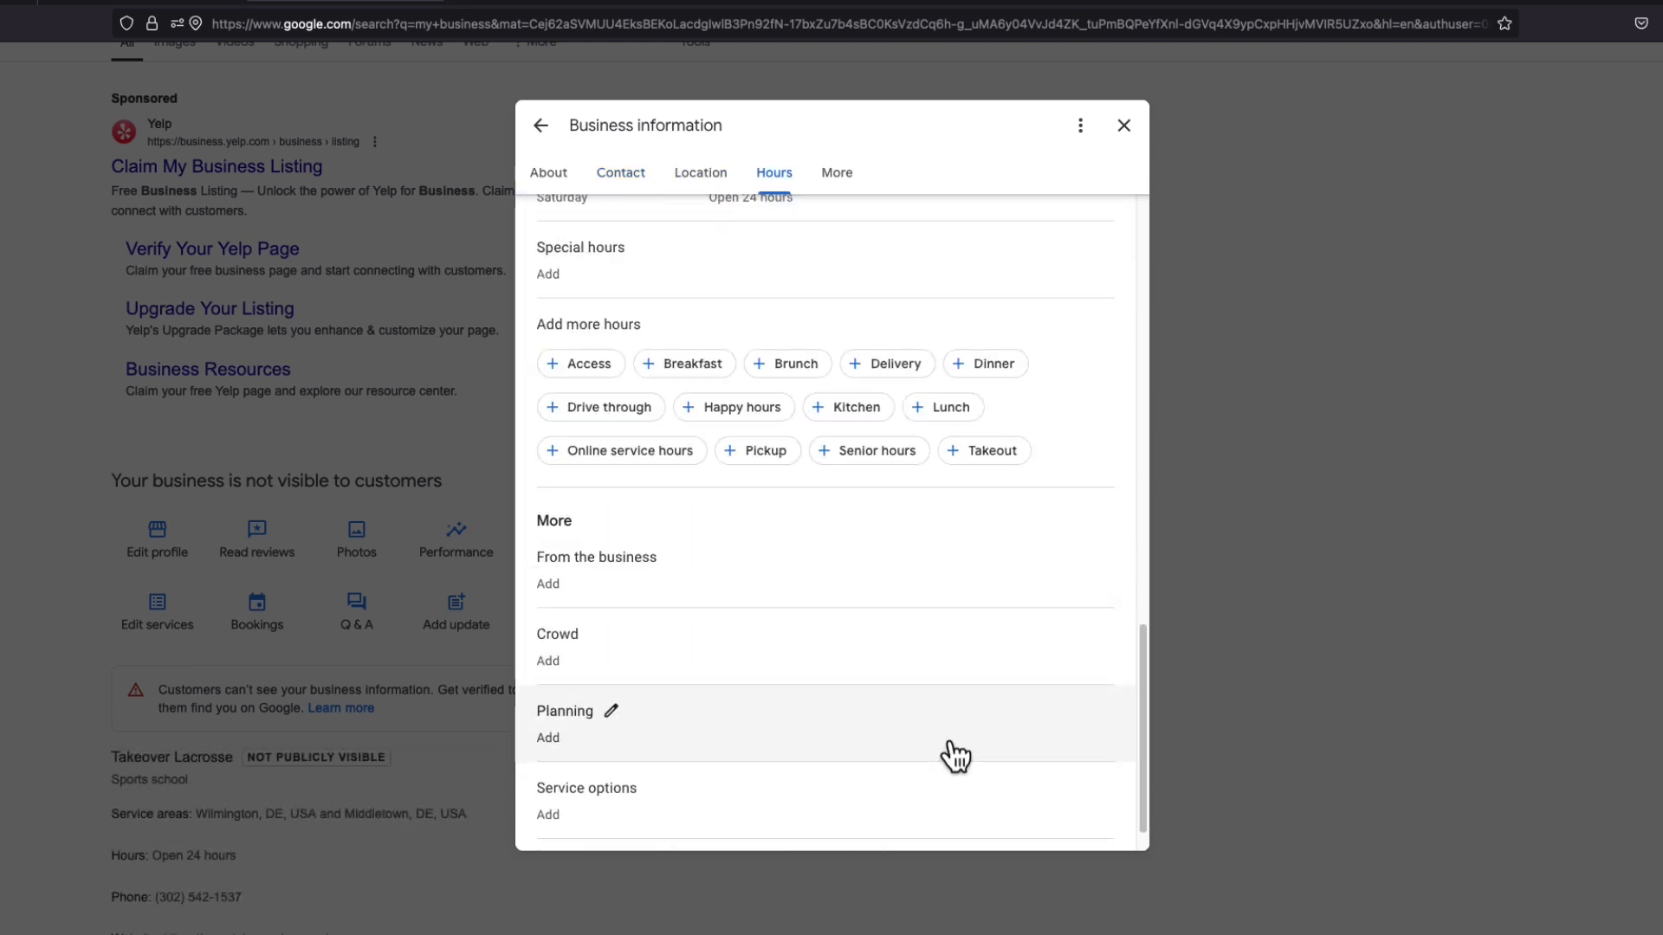
left_click(597, 453)
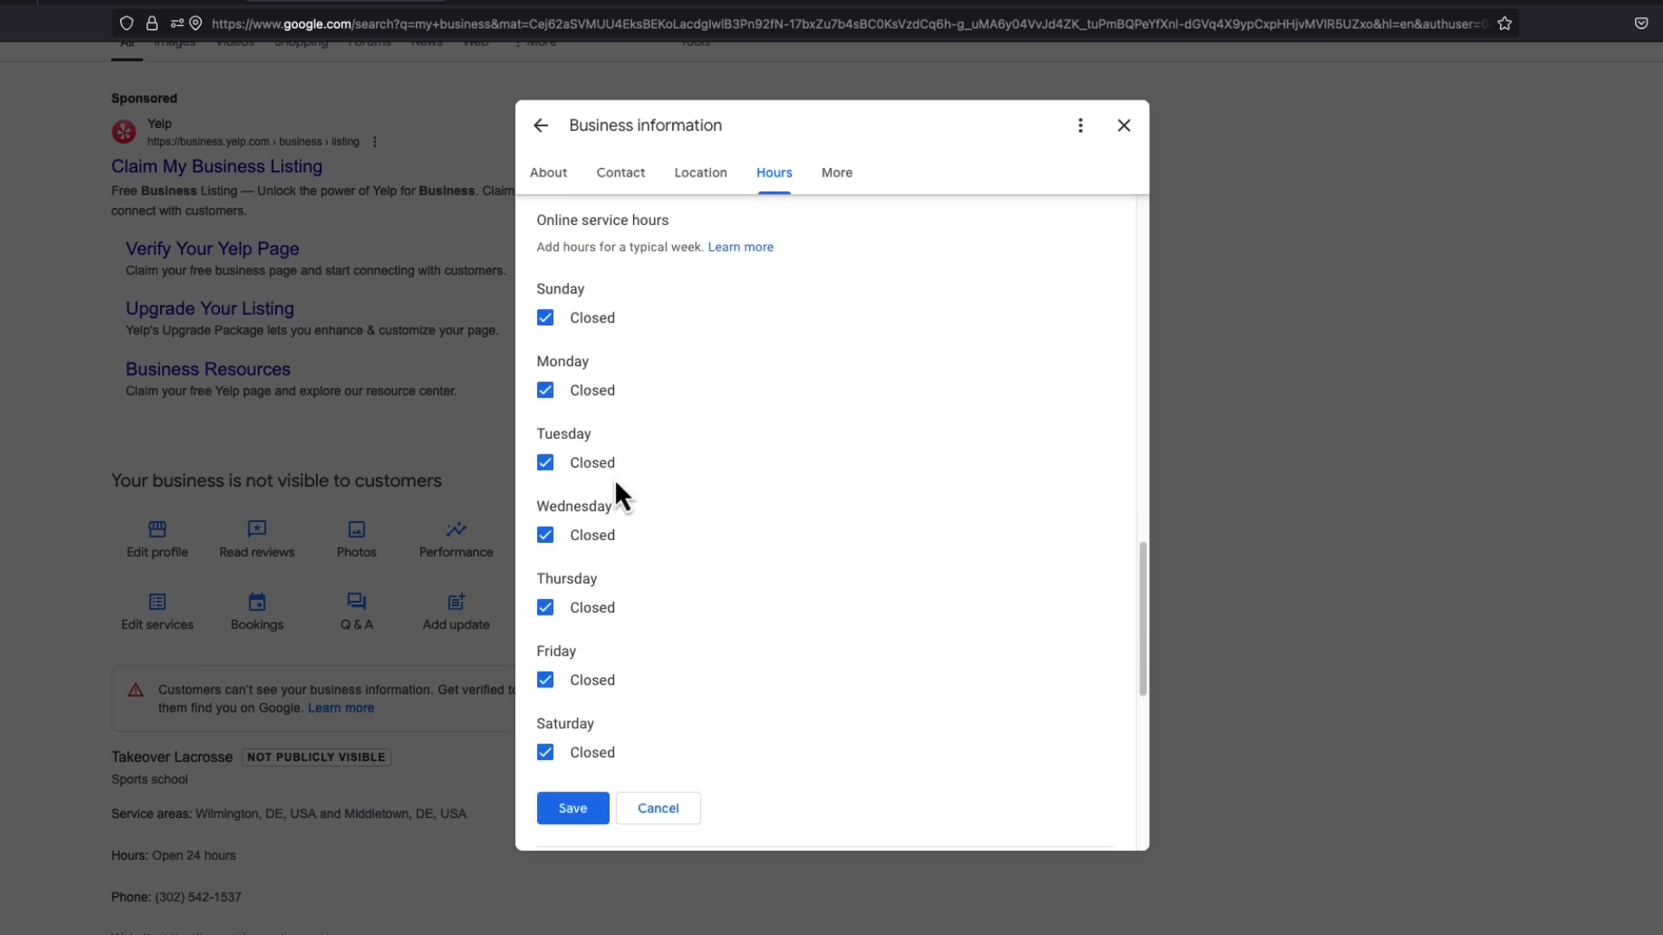
left_click(544, 319)
left_click(545, 391)
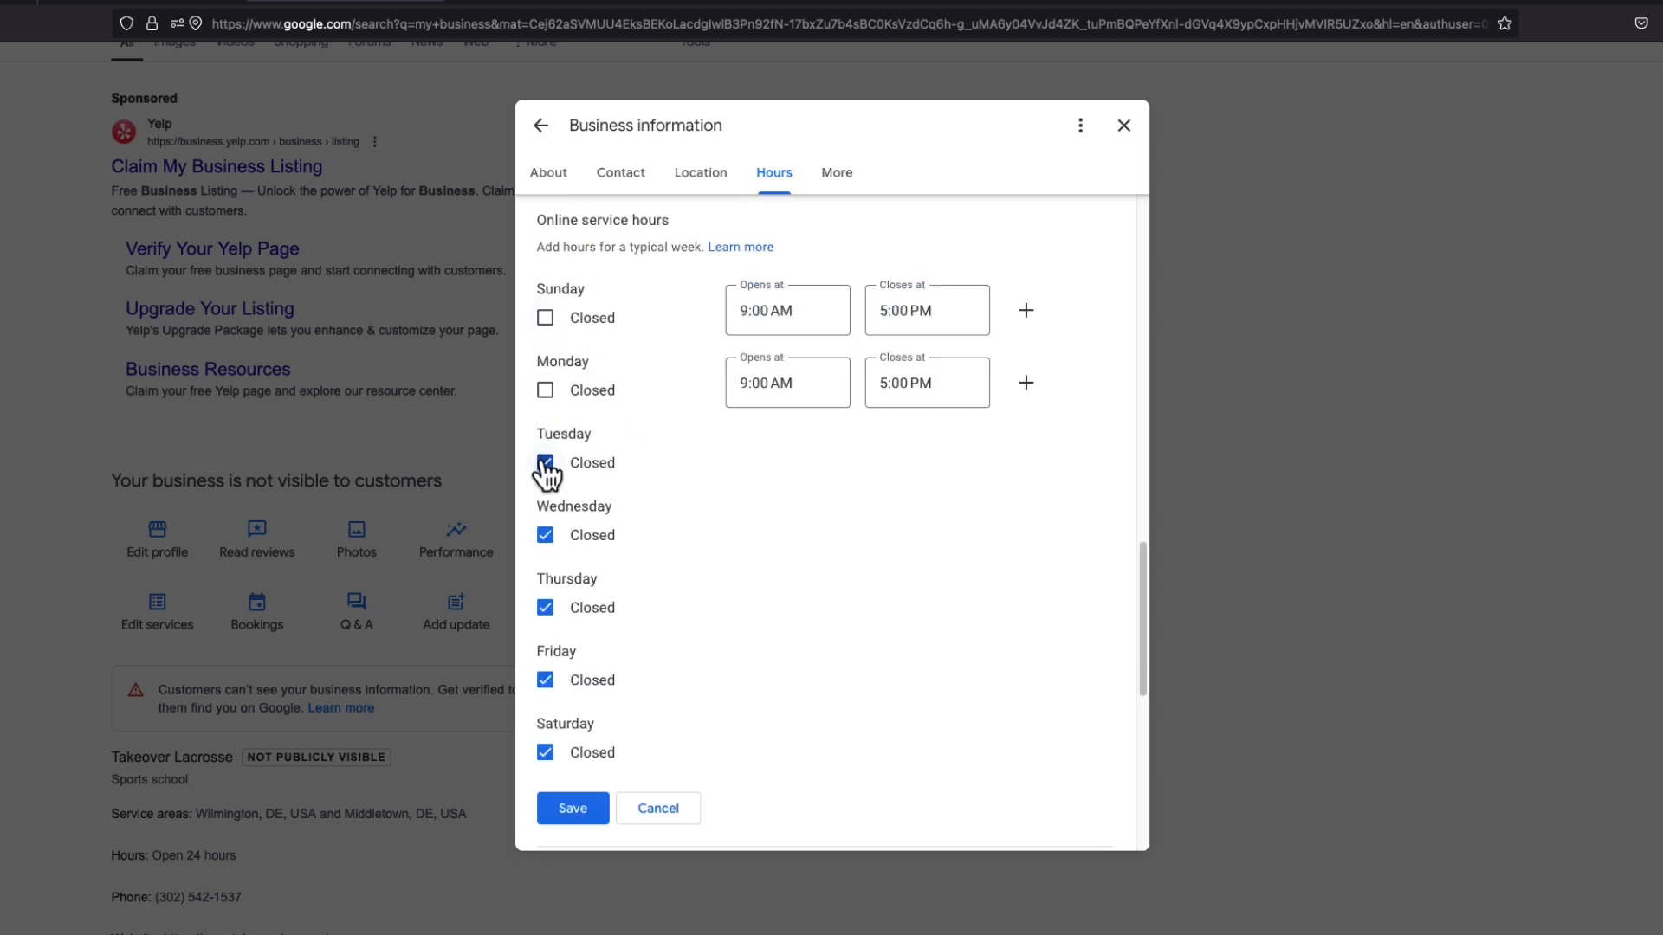
left_click(545, 465)
left_click(545, 535)
left_click(545, 608)
left_click(545, 680)
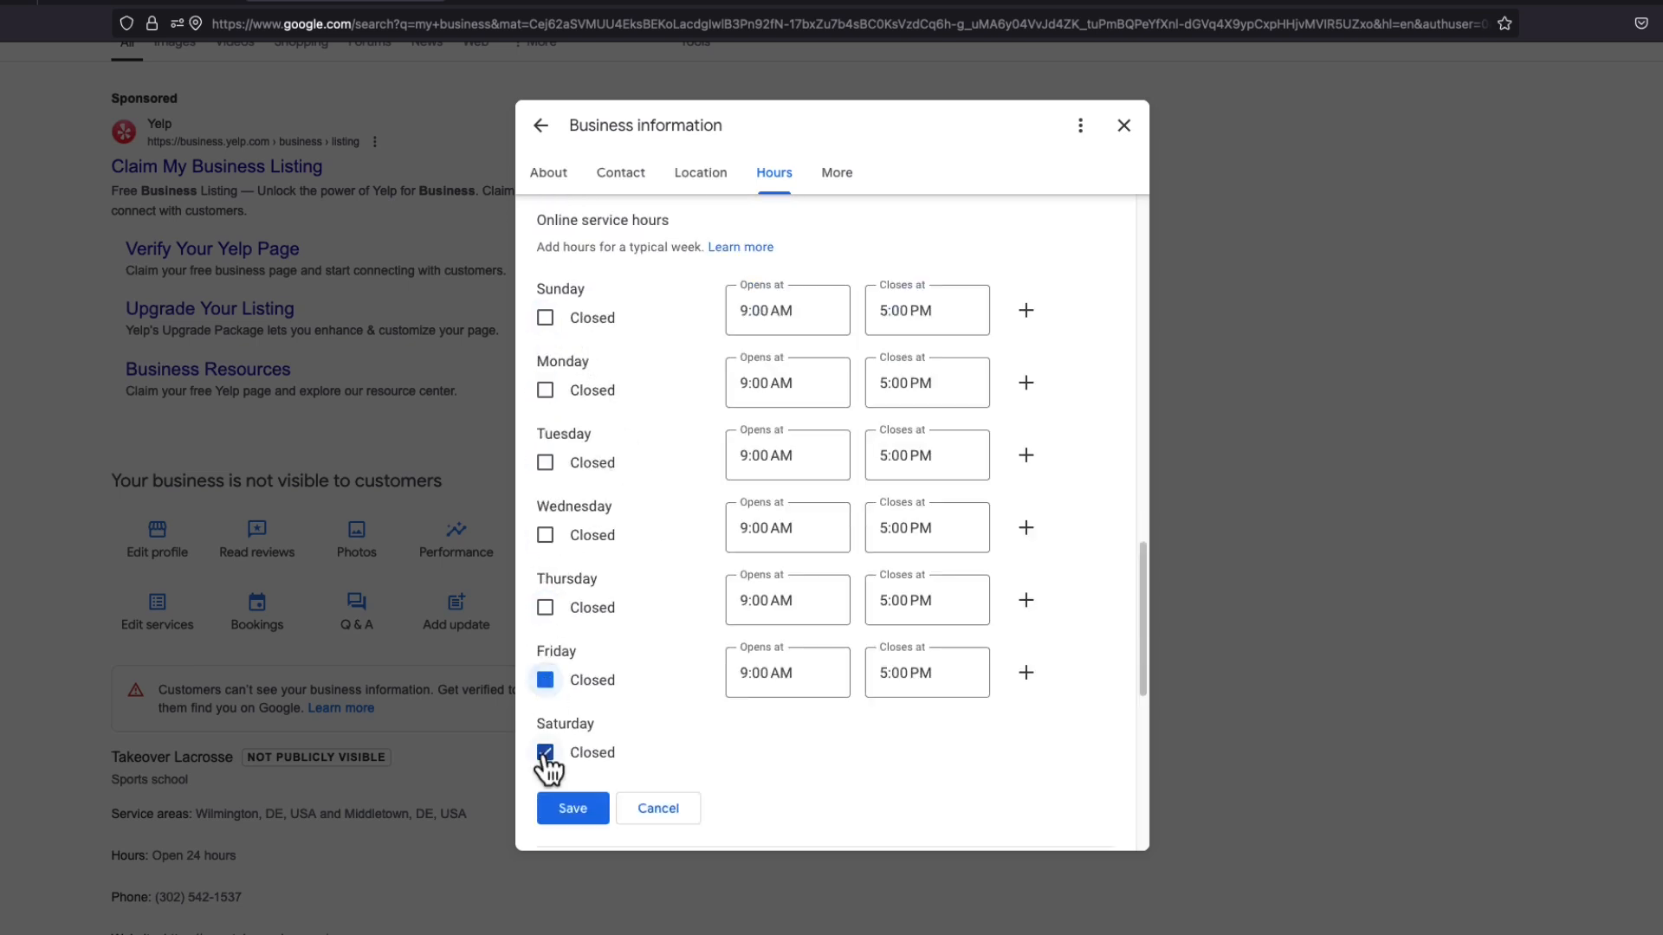
left_click(544, 753)
Set Sunday, Monday and Tuesday opening times to 24 hours.
left_click(786, 308)
scroll(792, 381, "up", 5)
left_click(787, 367)
left_click(786, 381)
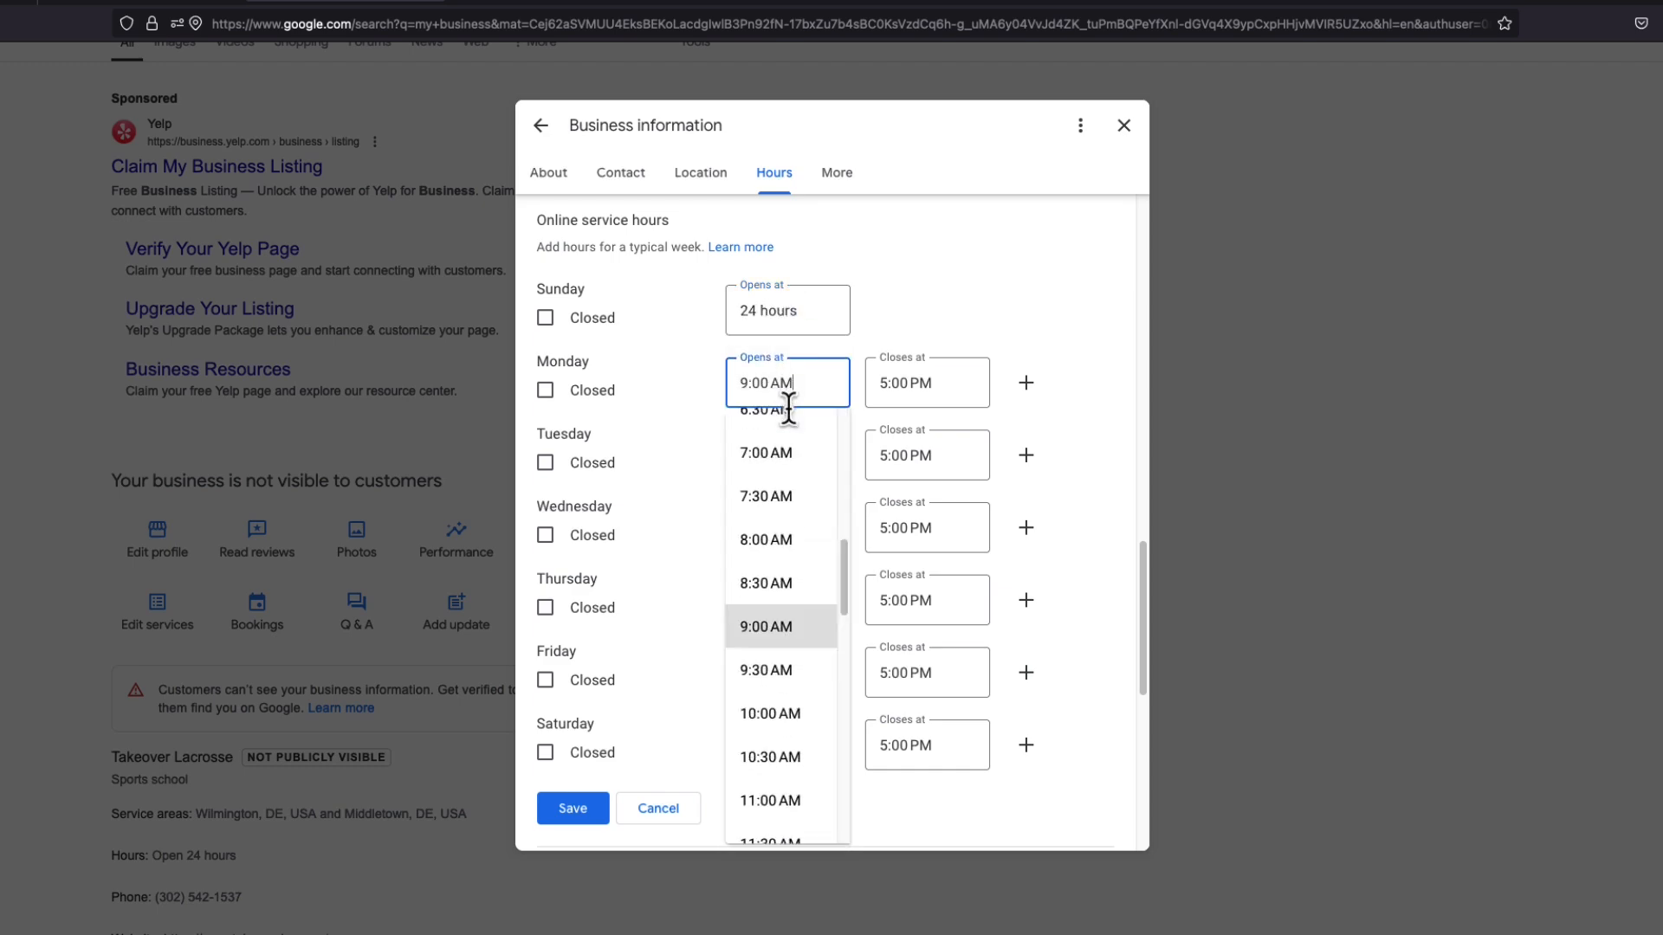
scroll(790, 429, "up", 10)
scroll(791, 433, "down", 10)
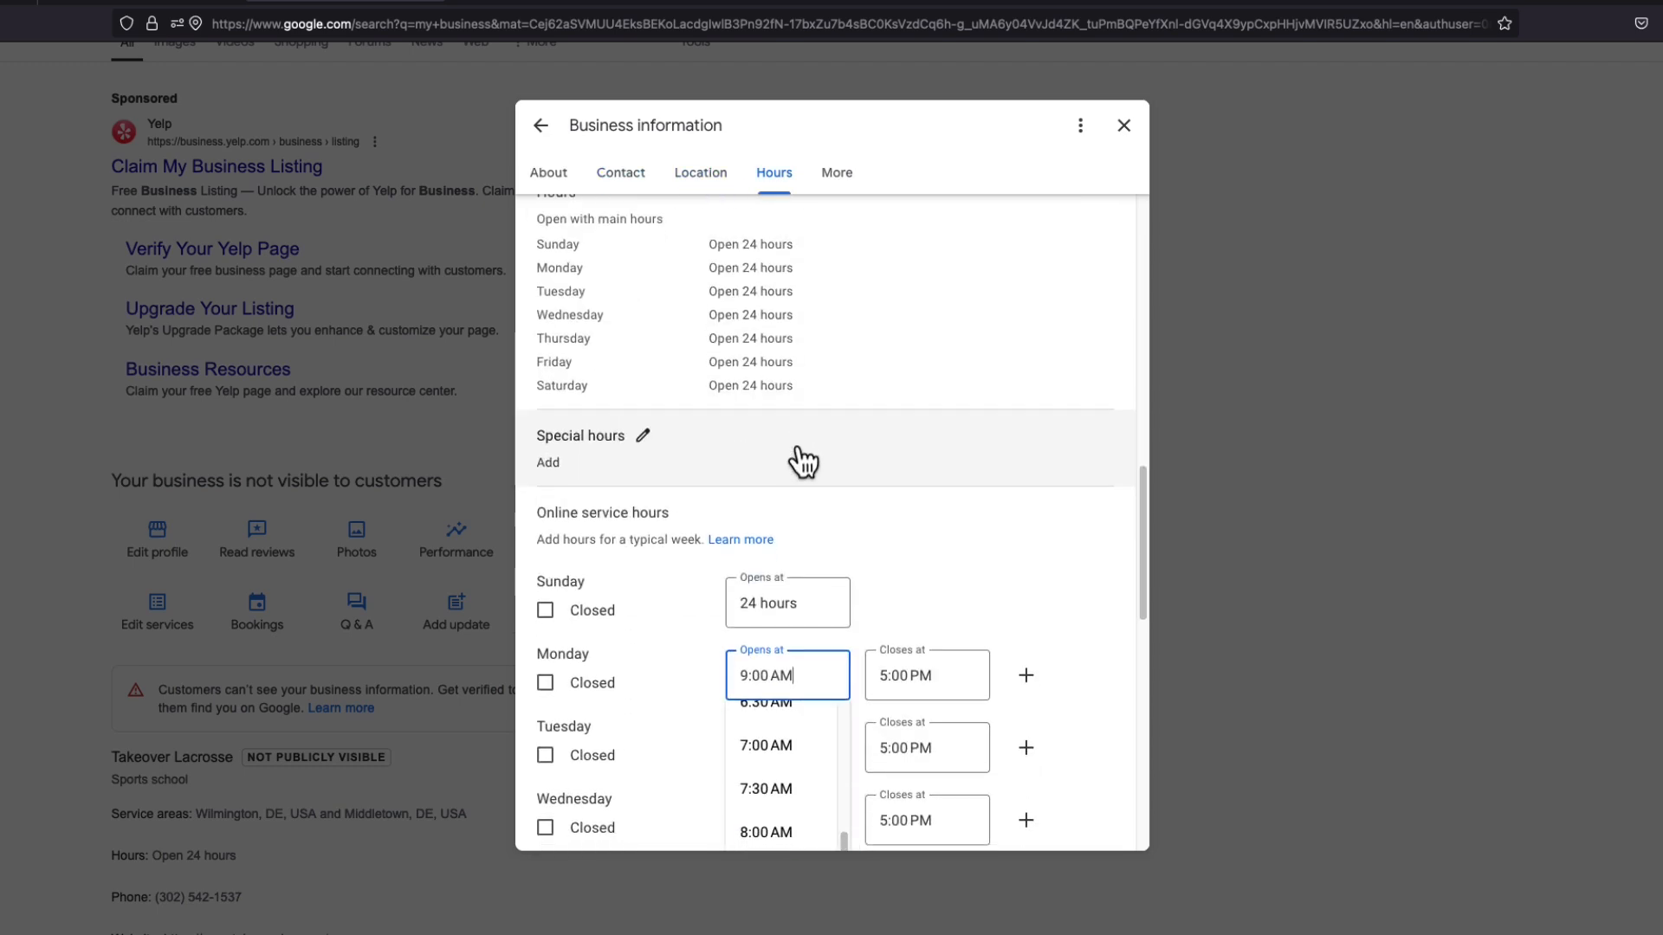
scroll(809, 572, "up", 5)
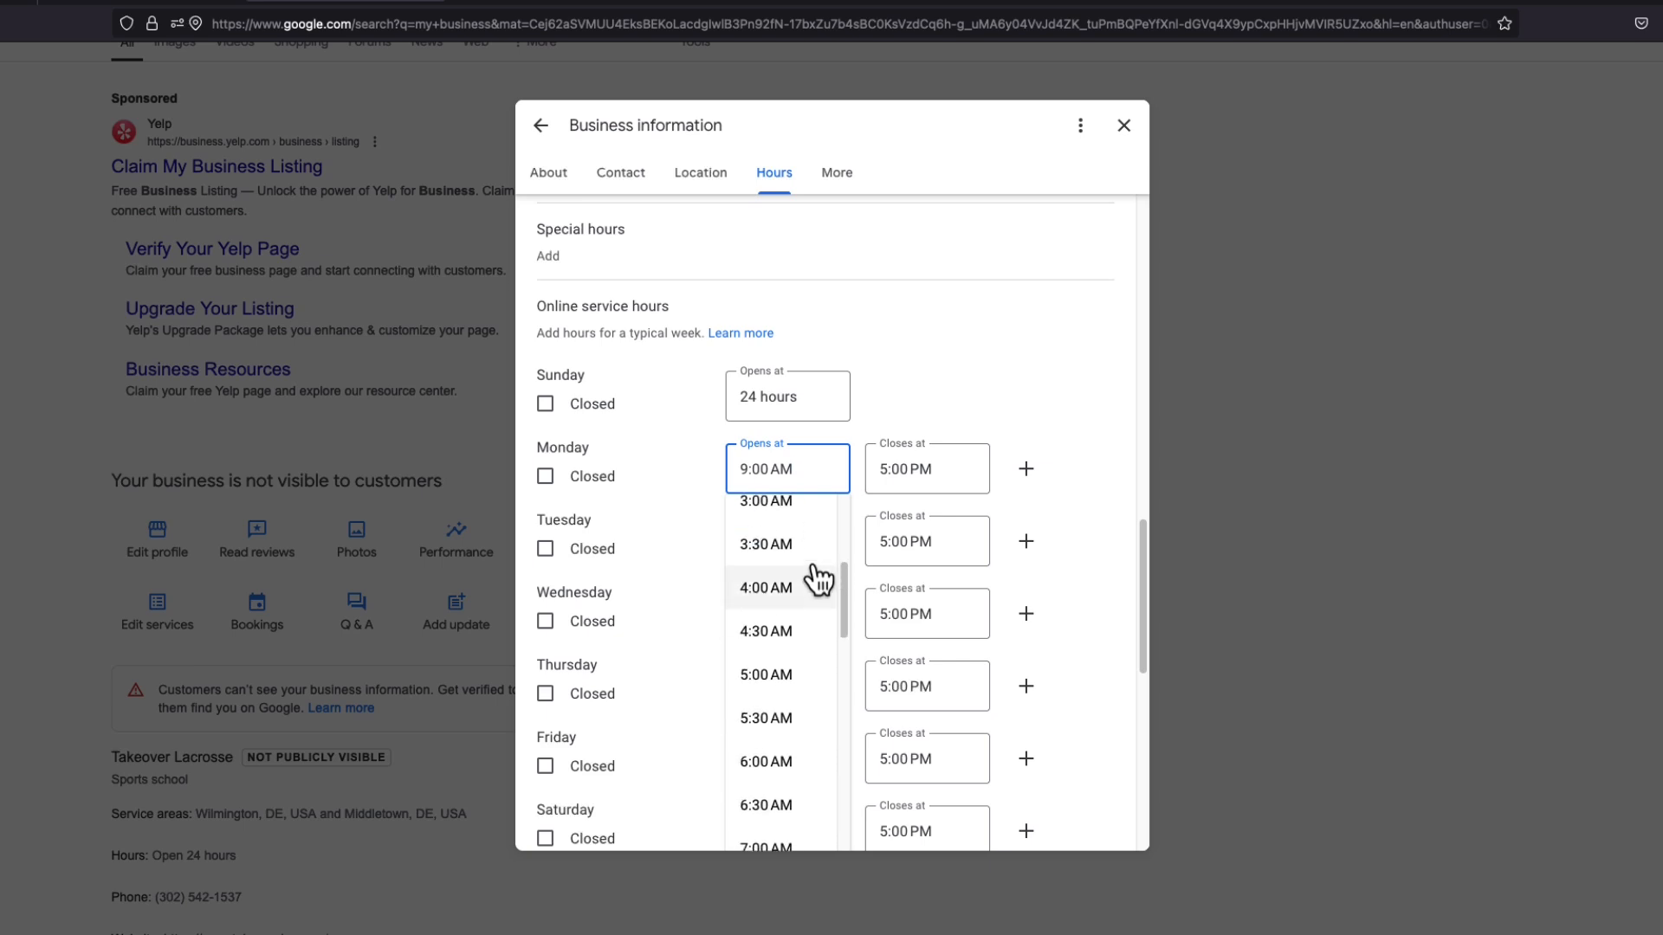
scroll(812, 567, "up", 3)
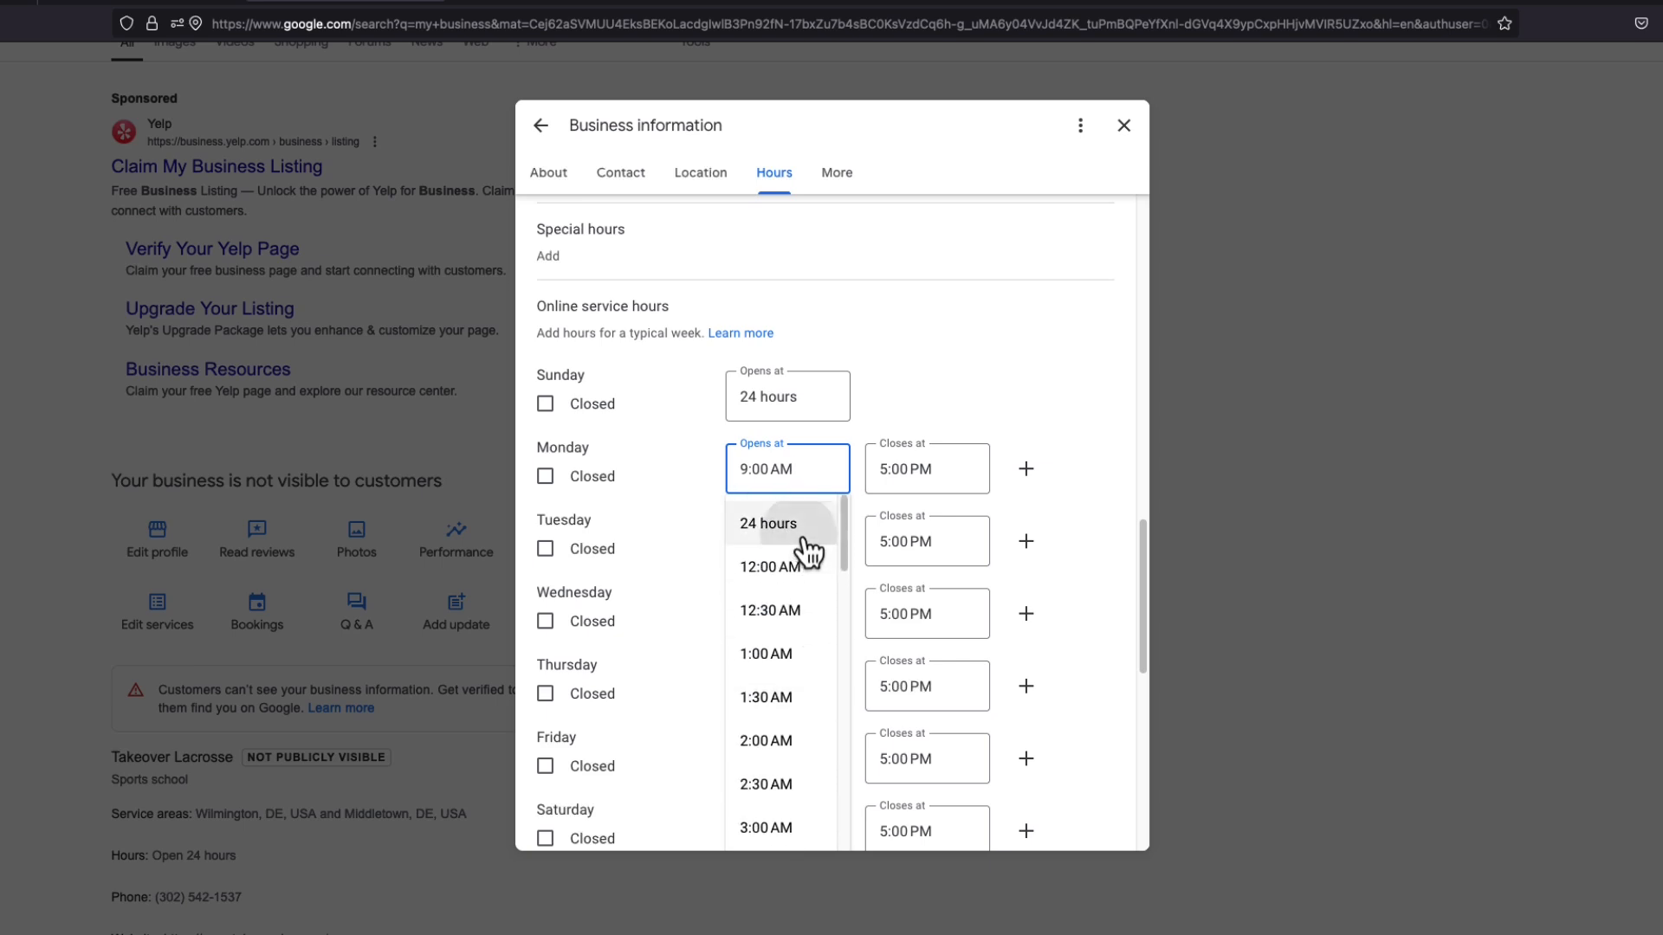
left_click(801, 533)
left_click(804, 555)
scroll(783, 401, "up", 8)
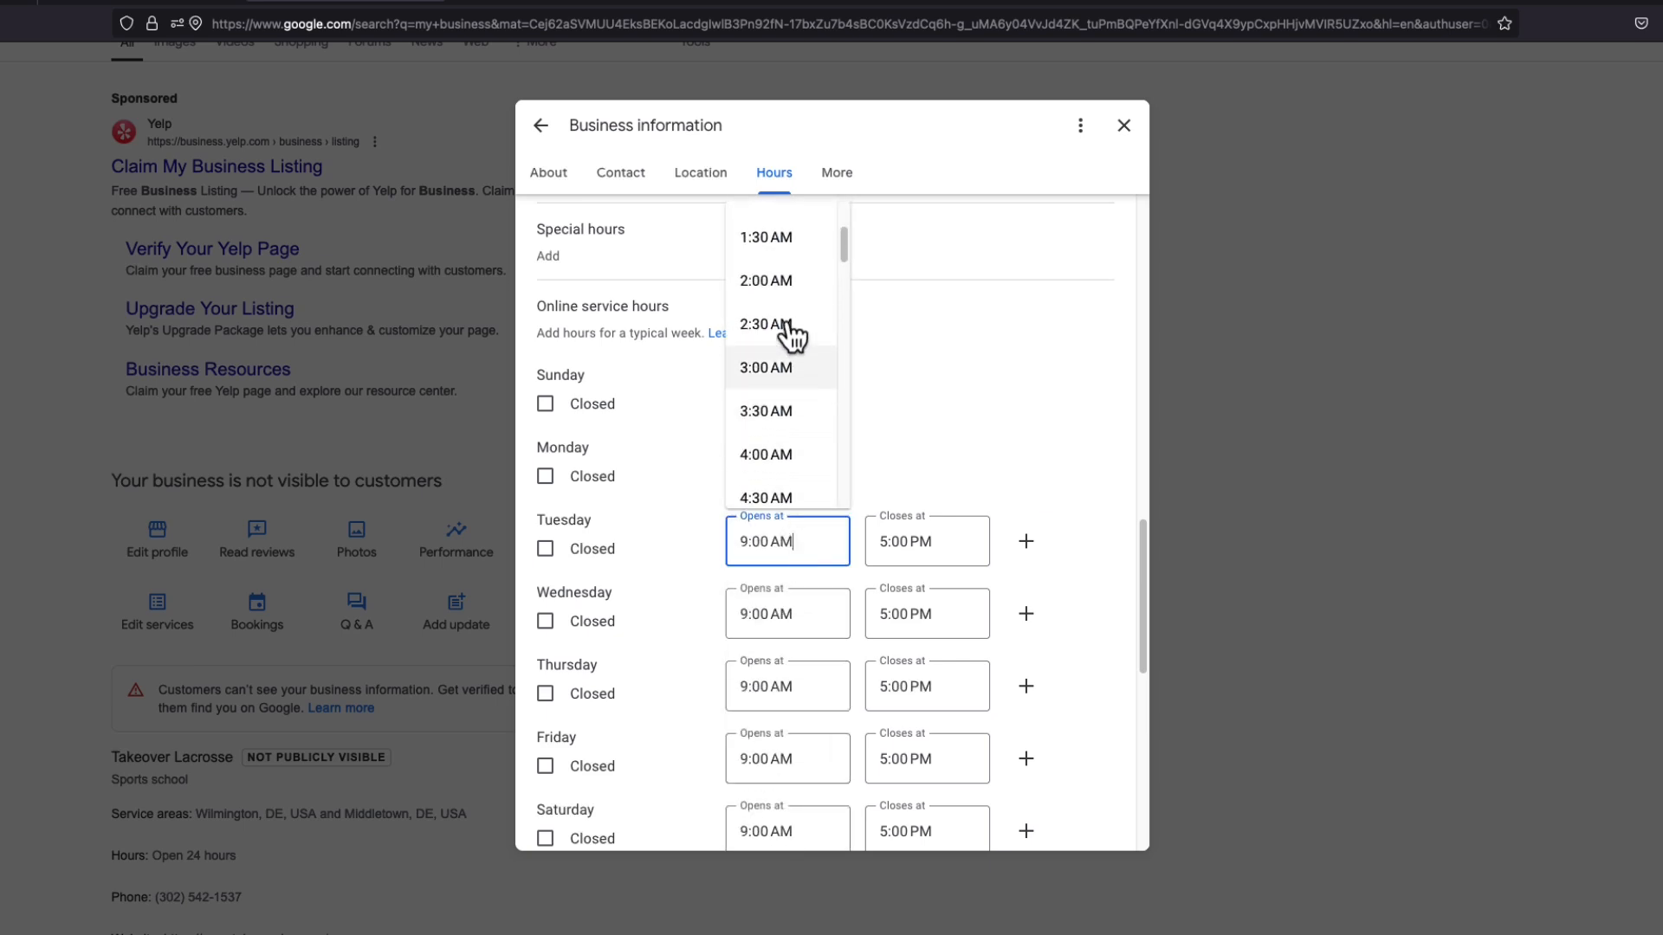
scroll(791, 320, "up", 2)
left_click(802, 414)
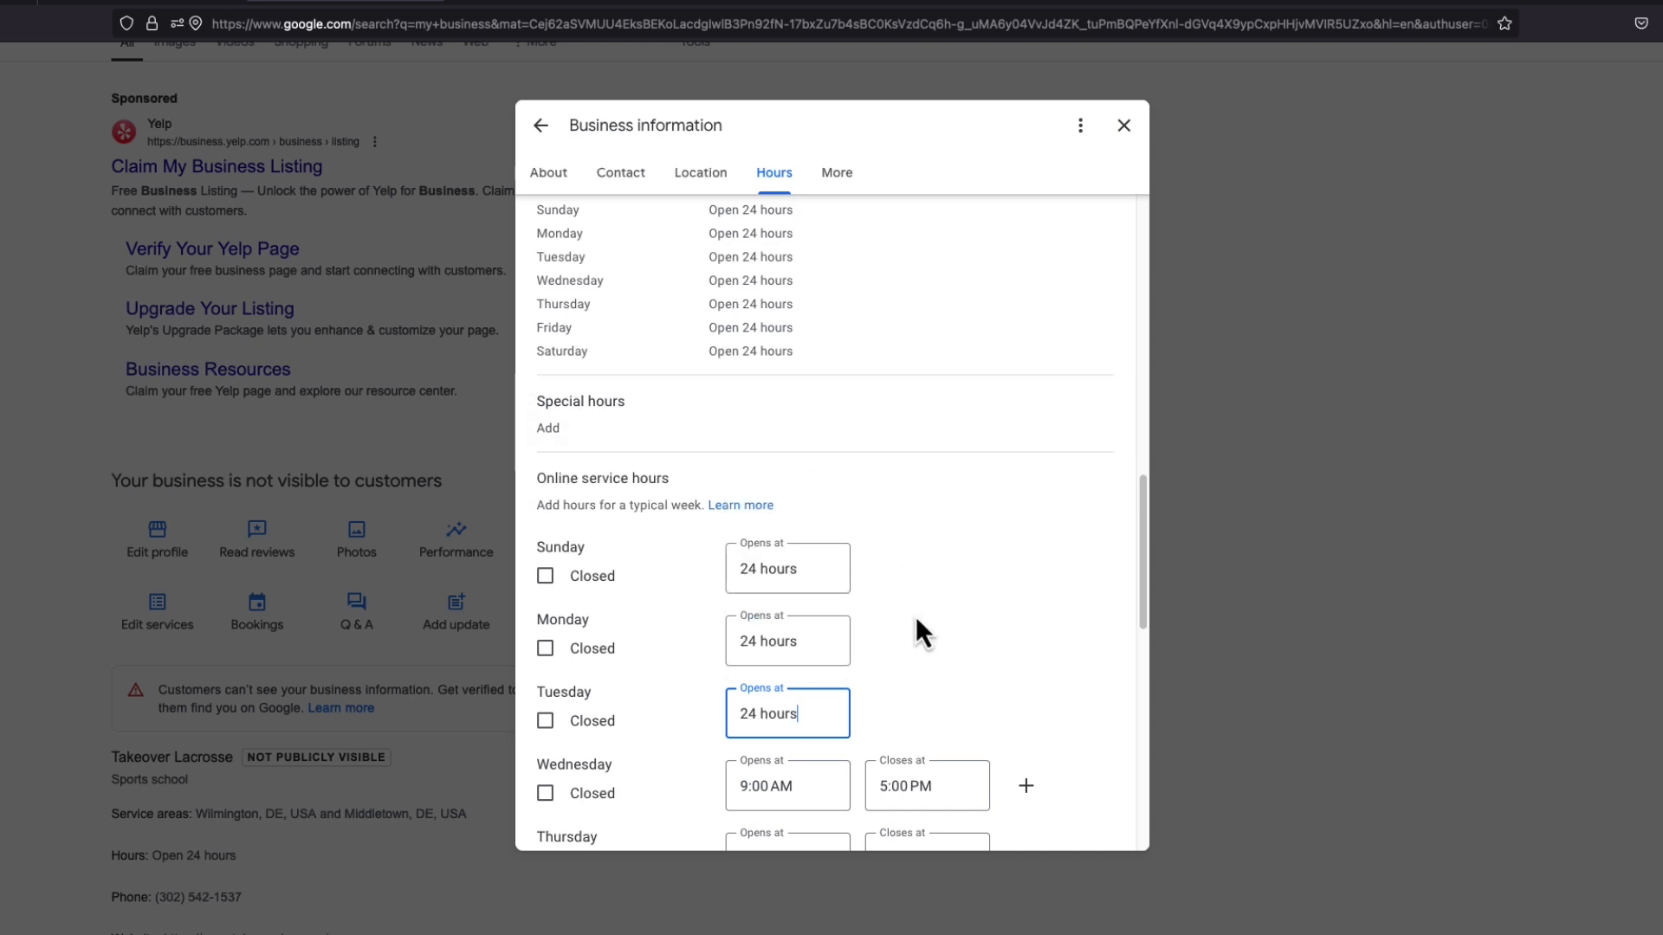
Set Wednesday through Saturday to 24 hours and save the online service hours.
scroll(914, 619, "down", 2)
left_click(805, 614)
scroll(809, 416, "up", 8)
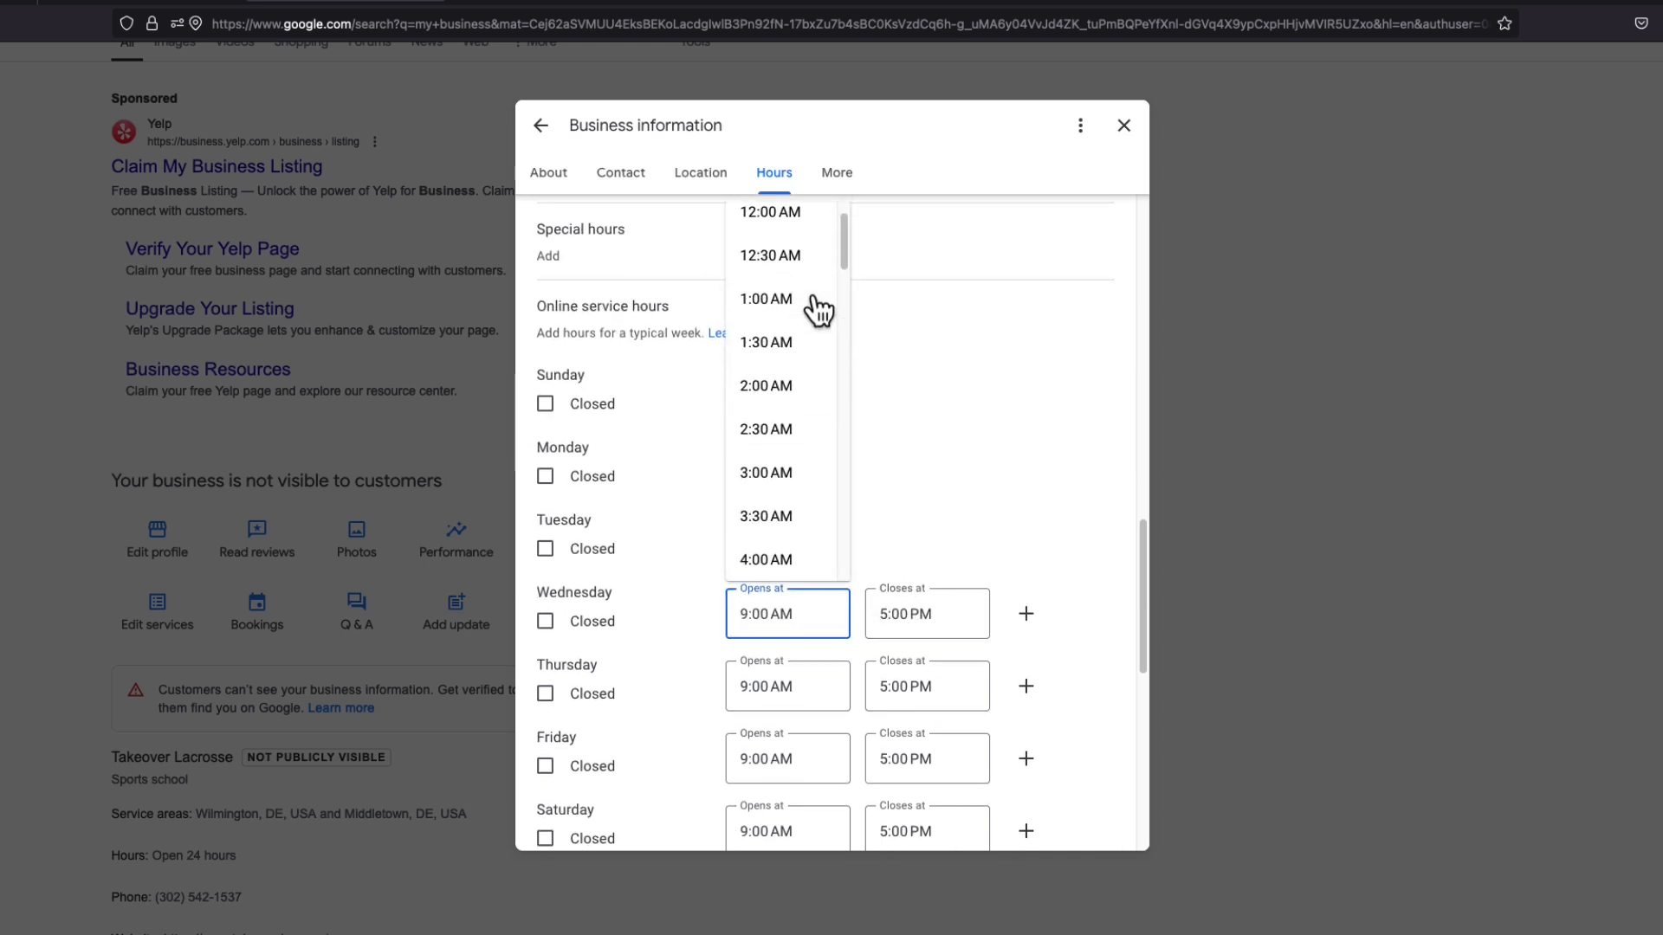
scroll(810, 299, "up", 2)
left_click(795, 217)
left_click(796, 703)
scroll(788, 598, "up", 6)
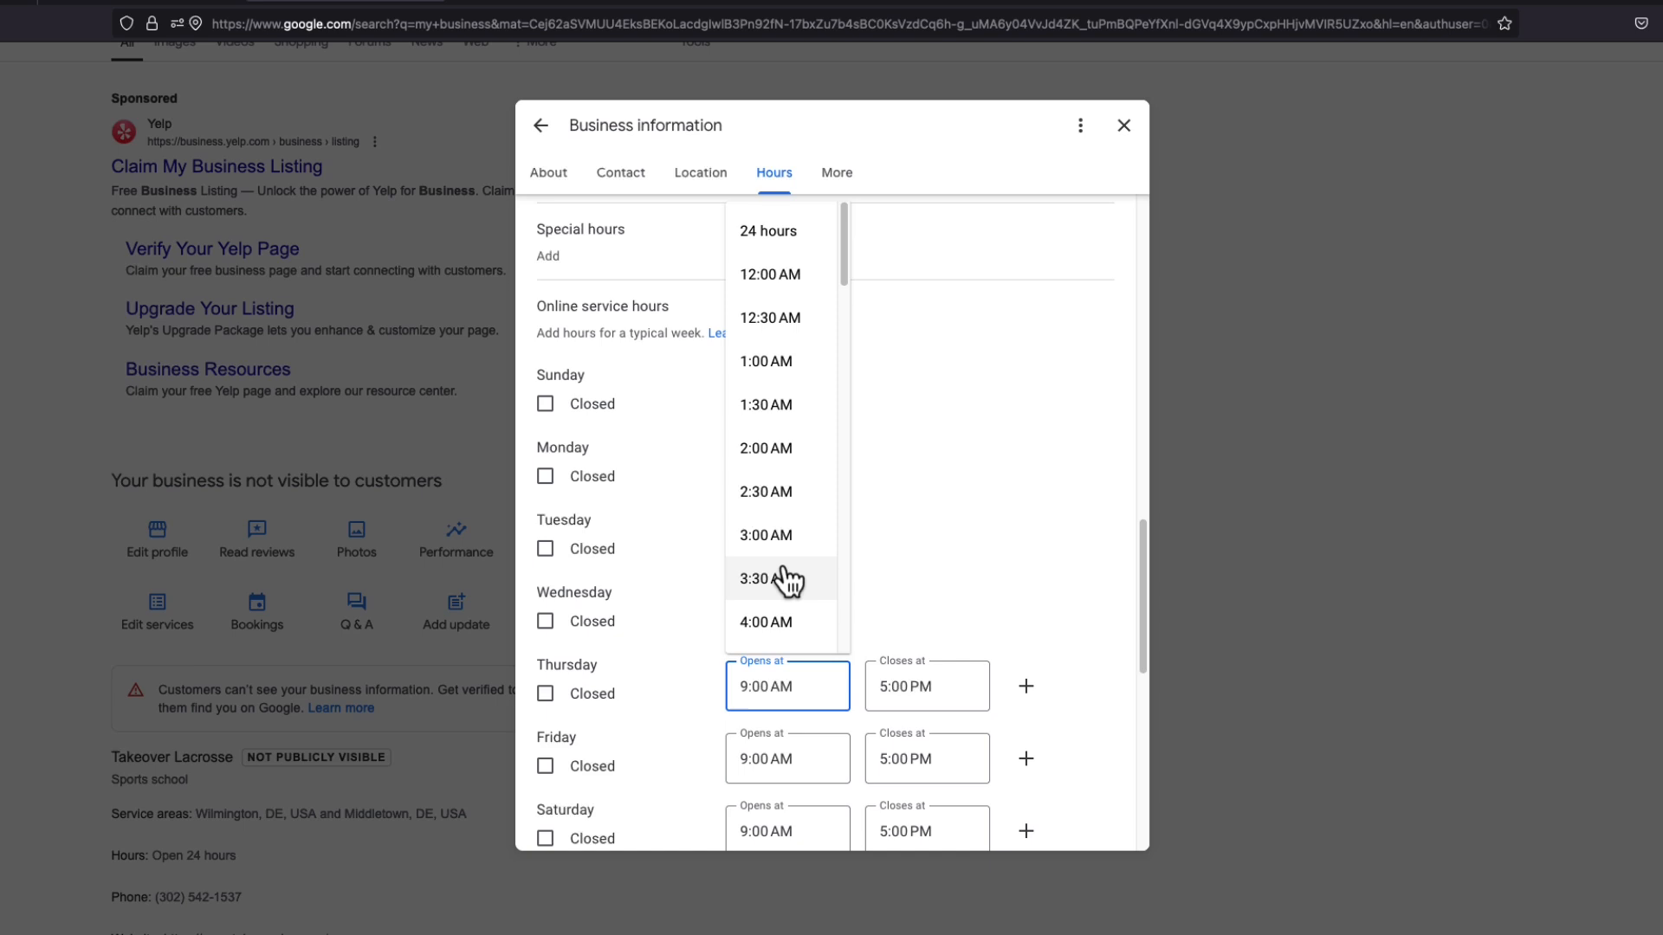
left_click(799, 260)
left_click(827, 749)
scroll(814, 714, "up", 7)
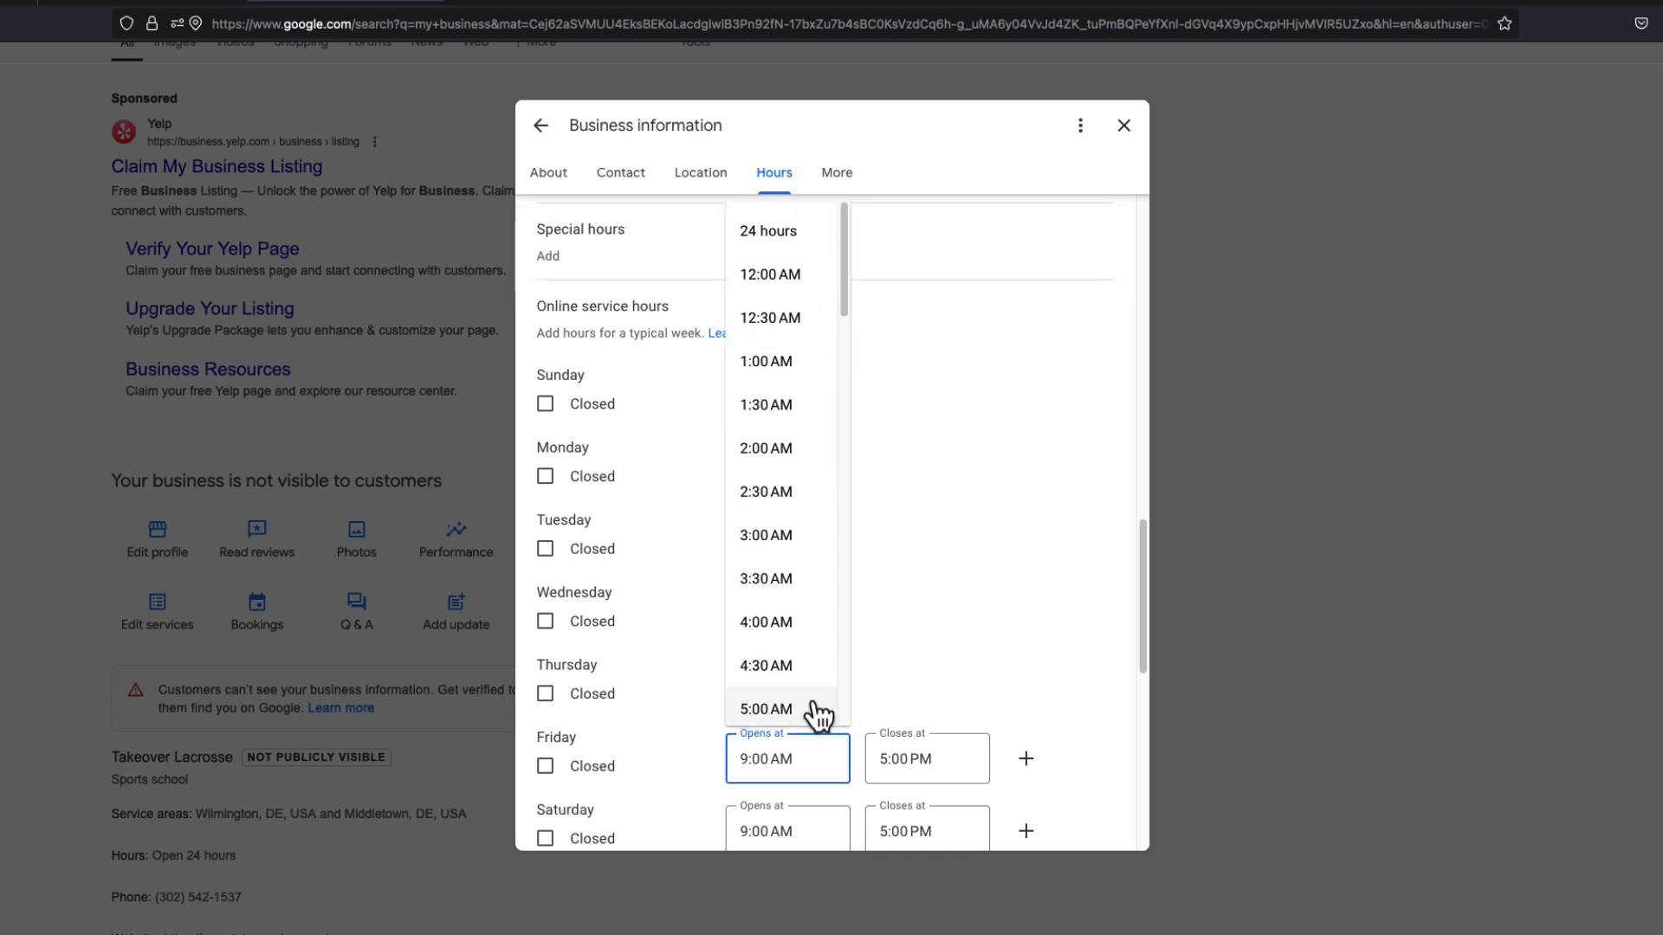
left_click(791, 232)
left_click(806, 810)
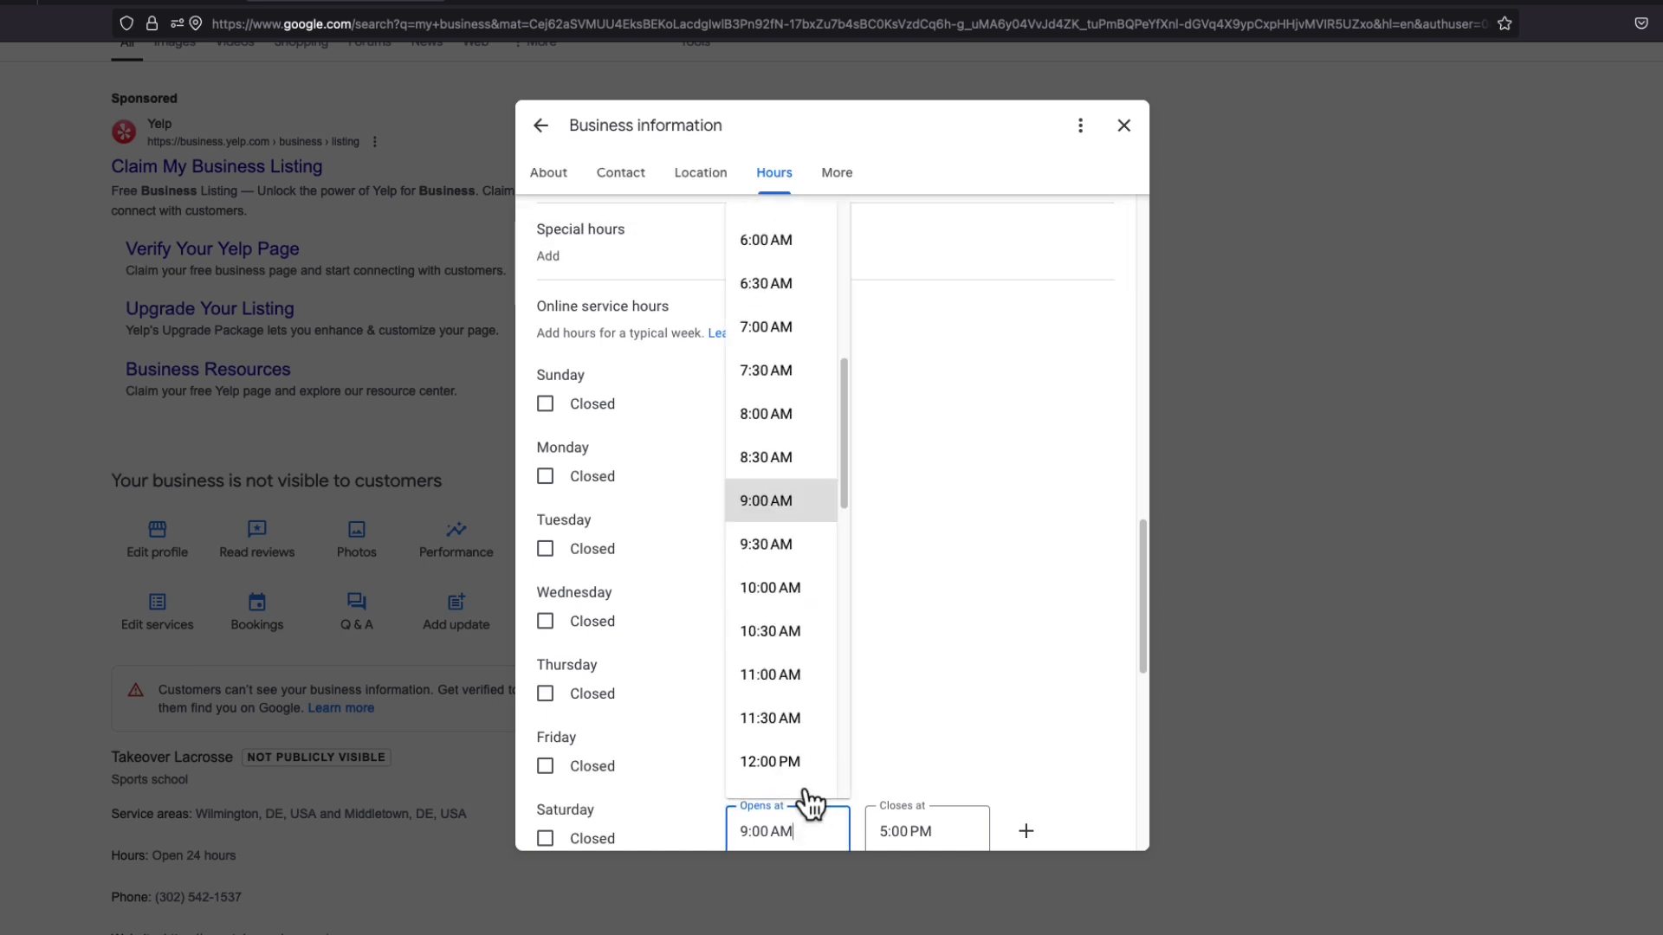
scroll(803, 645, "up", 7)
left_click(799, 234)
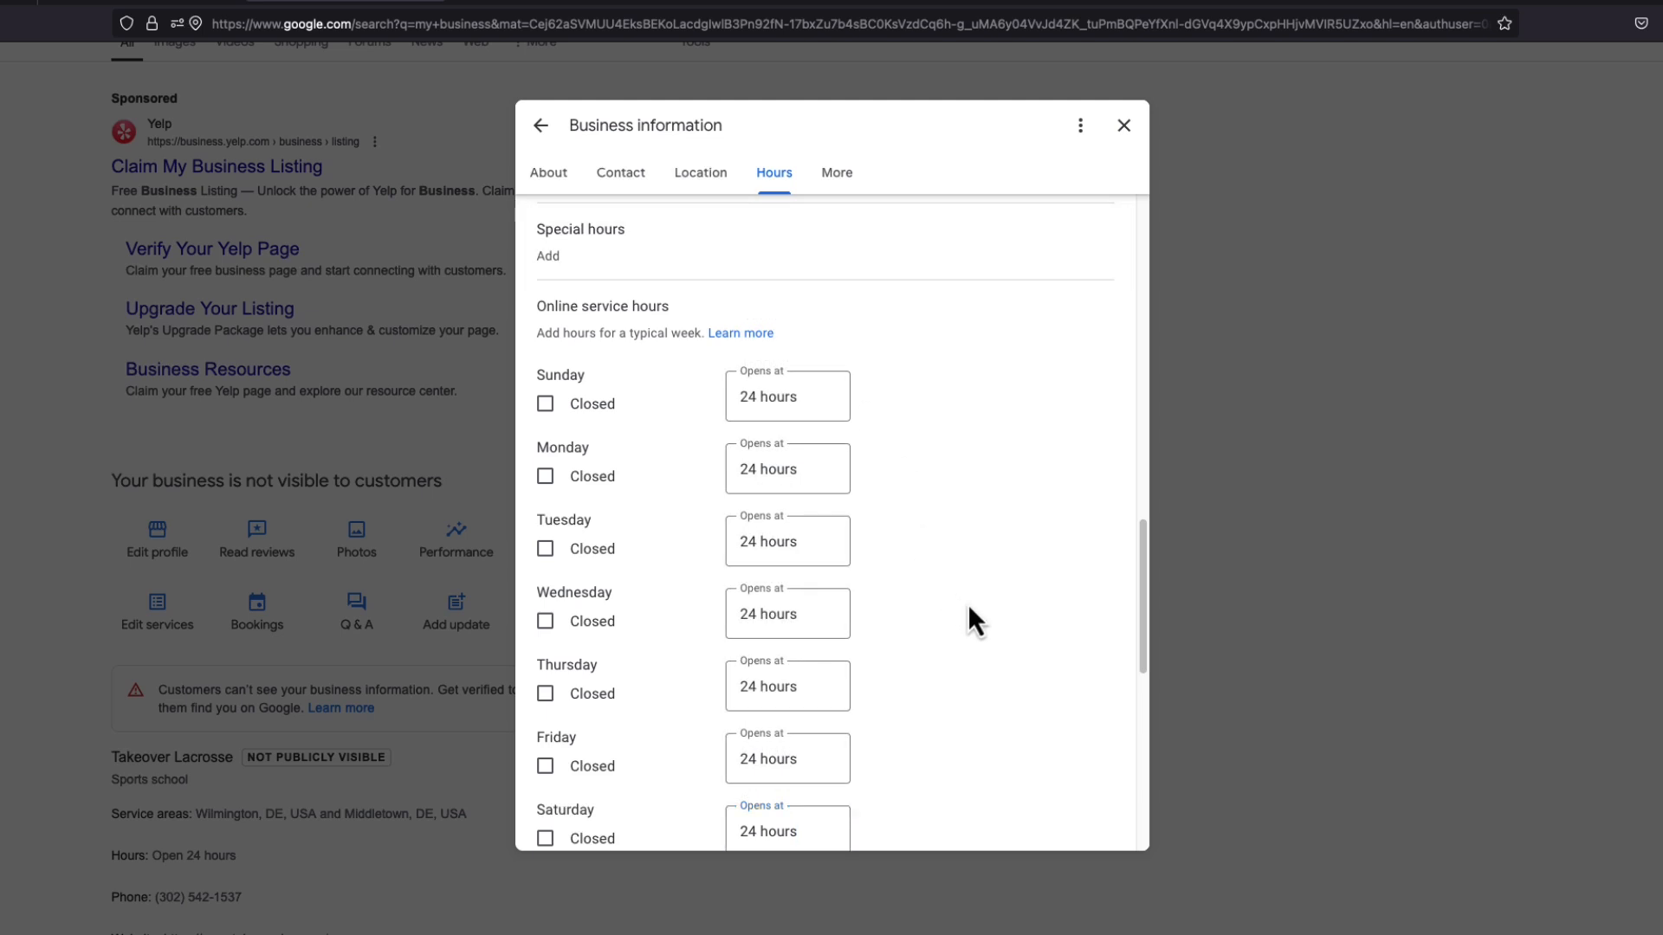
scroll(980, 616, "down", 3)
scroll(981, 616, "down", 1)
left_click(575, 623)
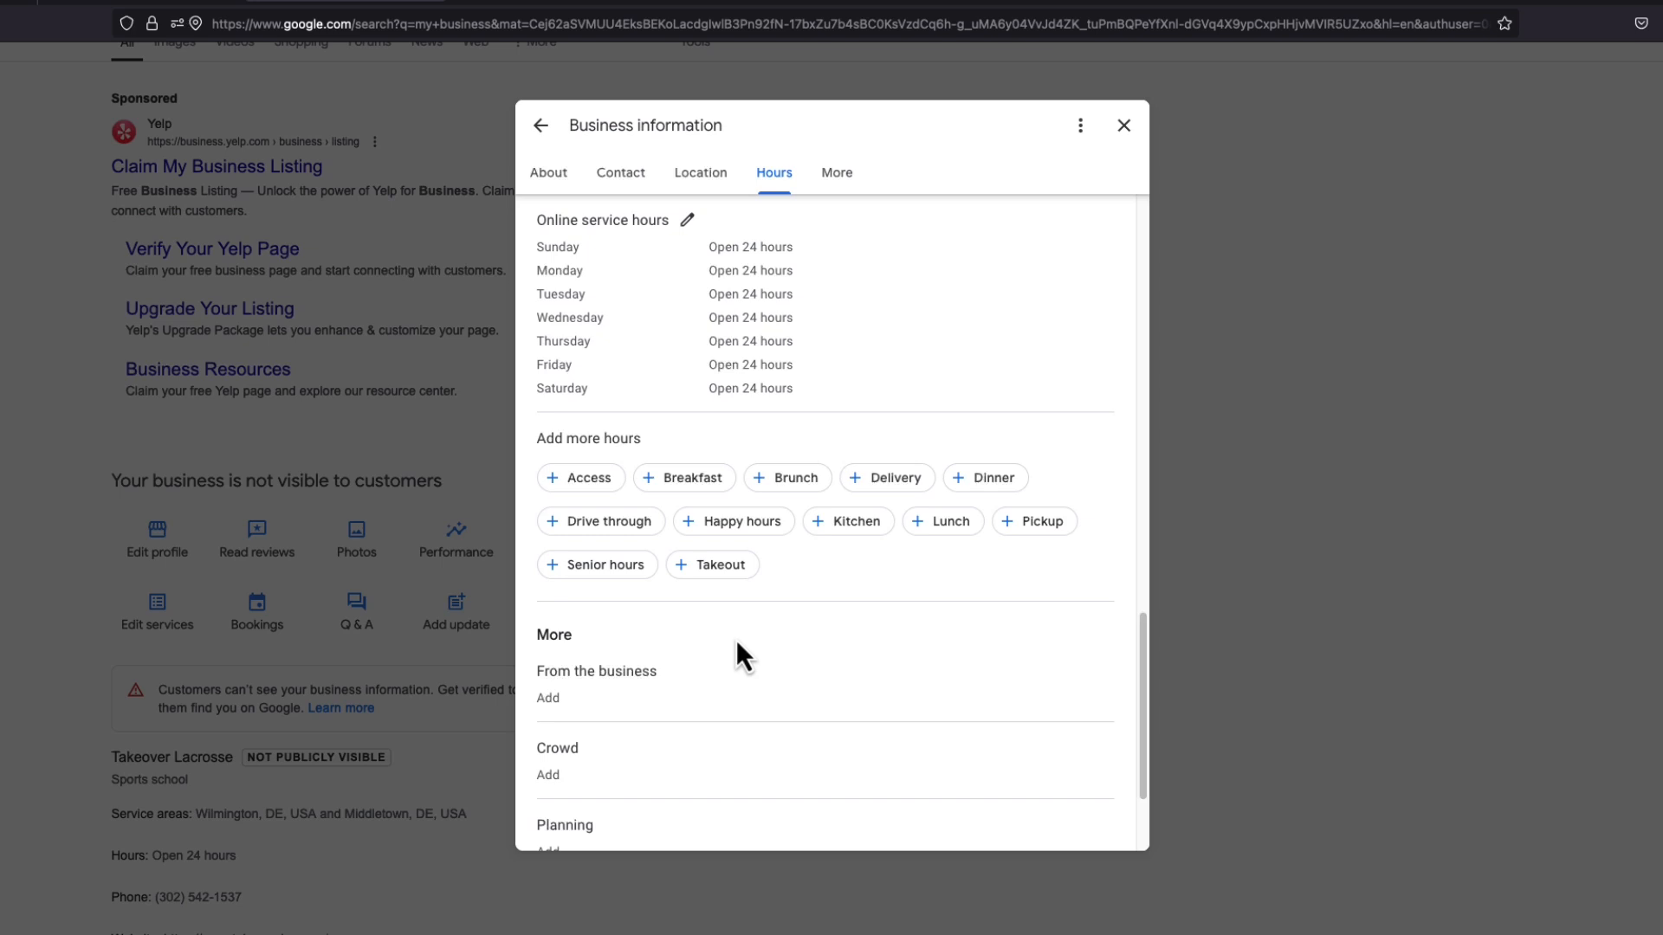
Answer No to all eight ownership attributes, from Asian-owned to women-owned, and save.
left_click(714, 680)
scroll(957, 598, "down", 3)
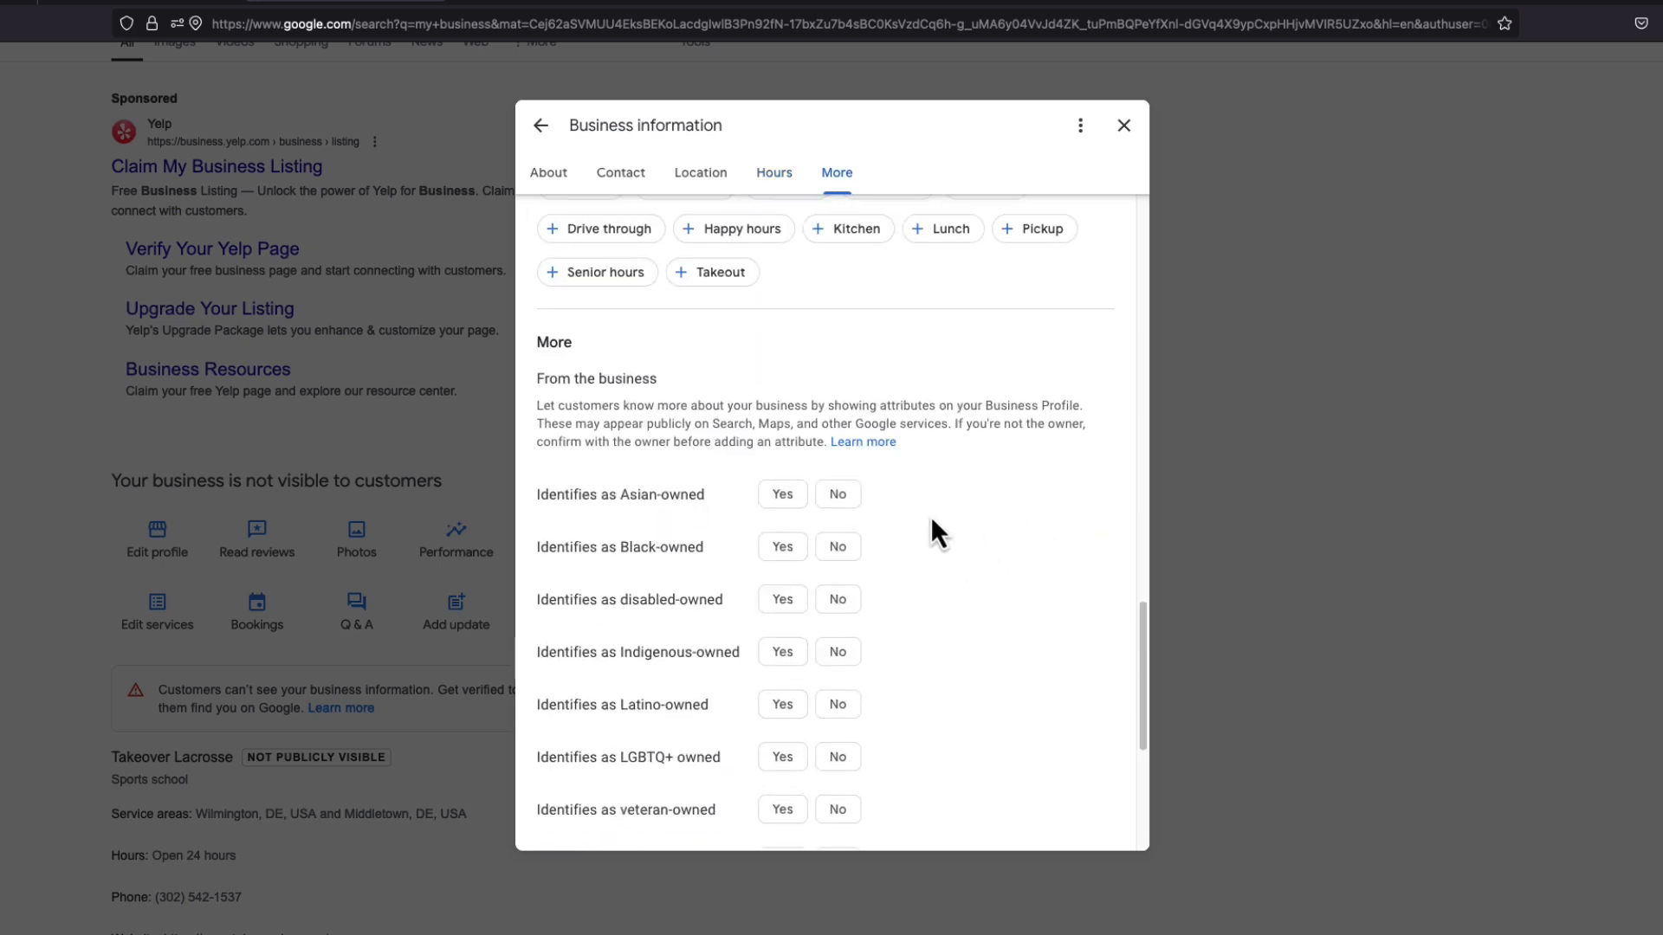
left_click(836, 495)
left_click(837, 548)
left_click(836, 601)
left_click(838, 653)
left_click(838, 706)
left_click(841, 759)
left_click(844, 807)
scroll(977, 693, "down", 2)
left_click(847, 713)
left_click(586, 766)
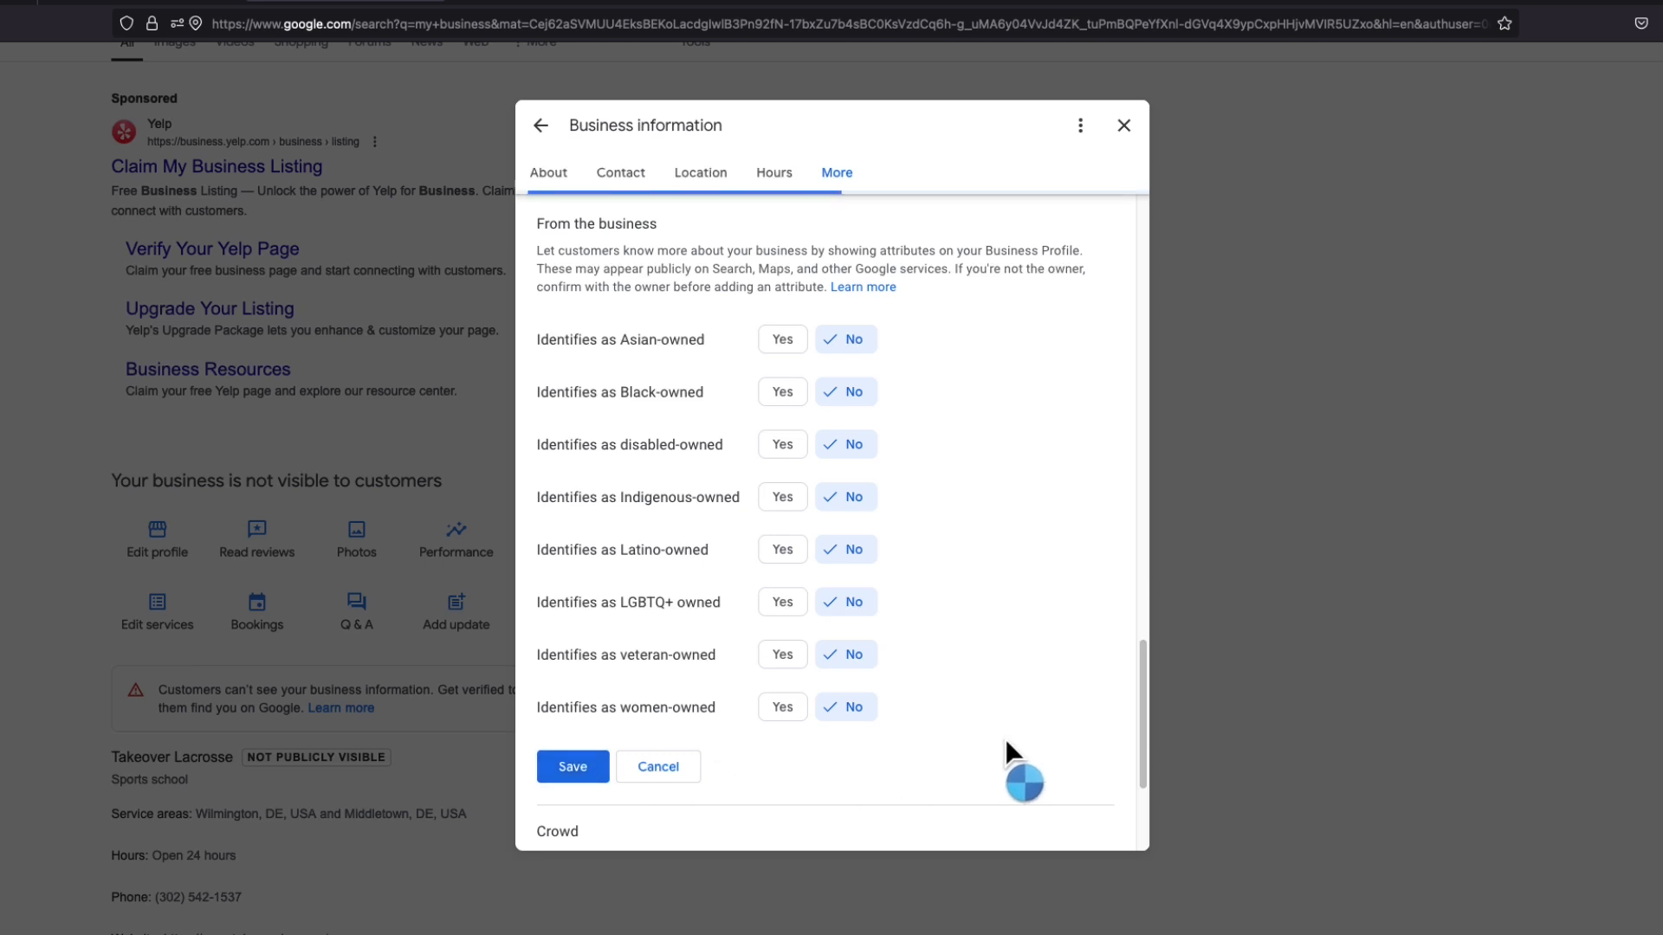
Mark the business LGBTQ+ friendly and appointments not required, saving each answer.
left_click(1013, 599)
left_click(674, 689)
left_click(606, 738)
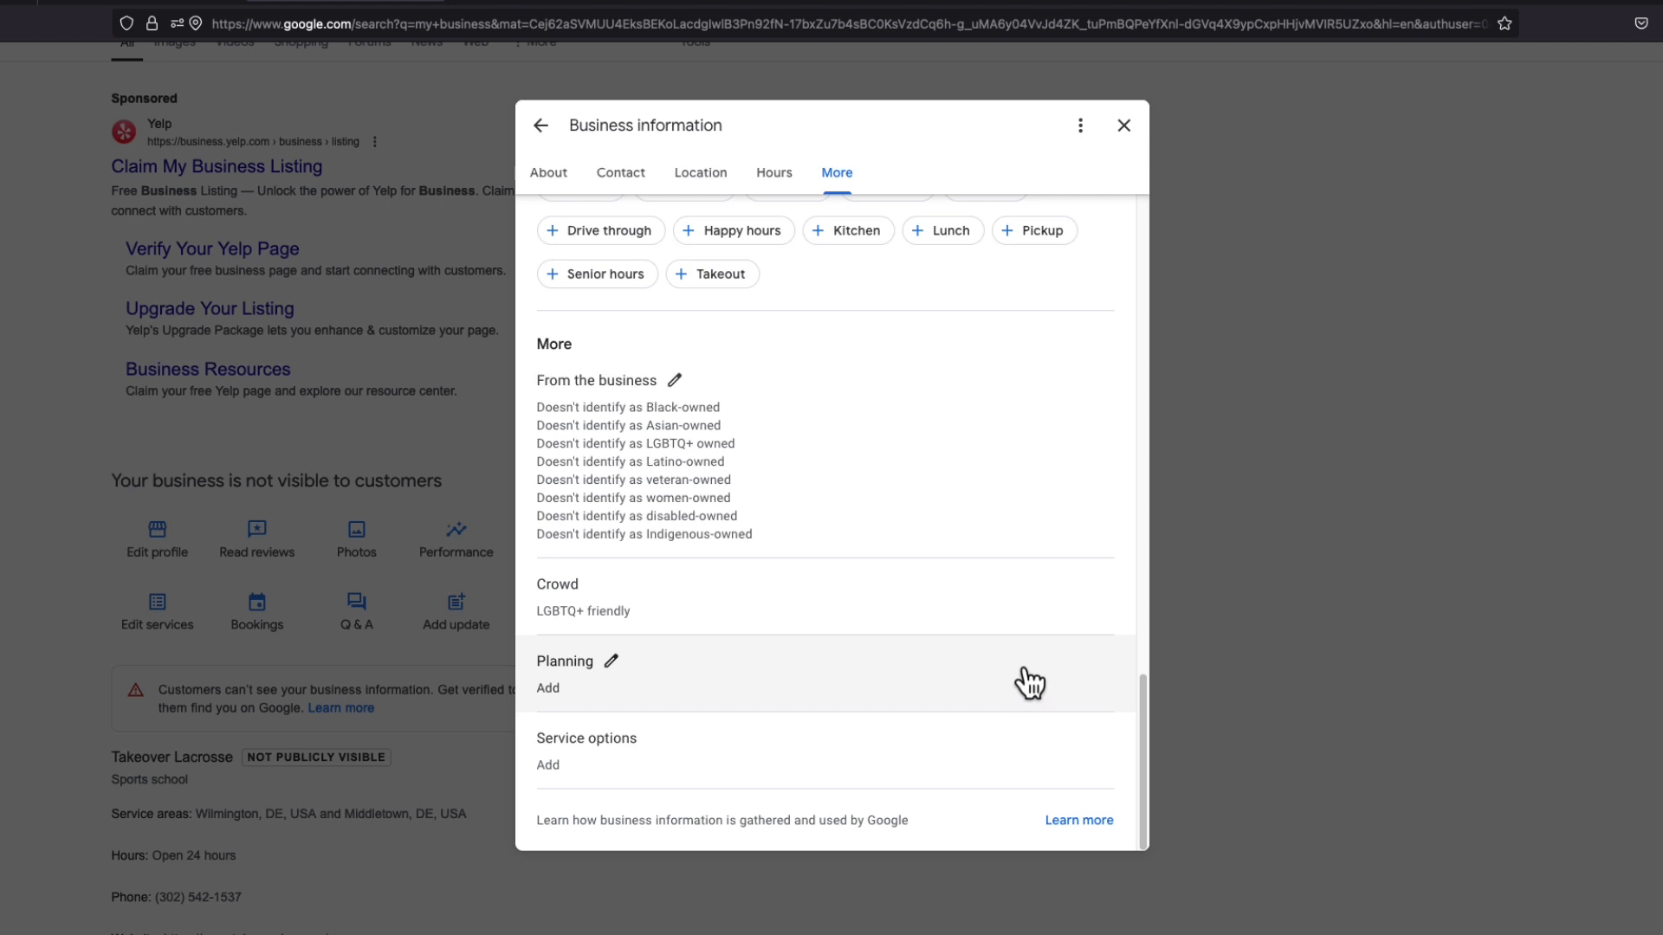
left_click(1023, 681)
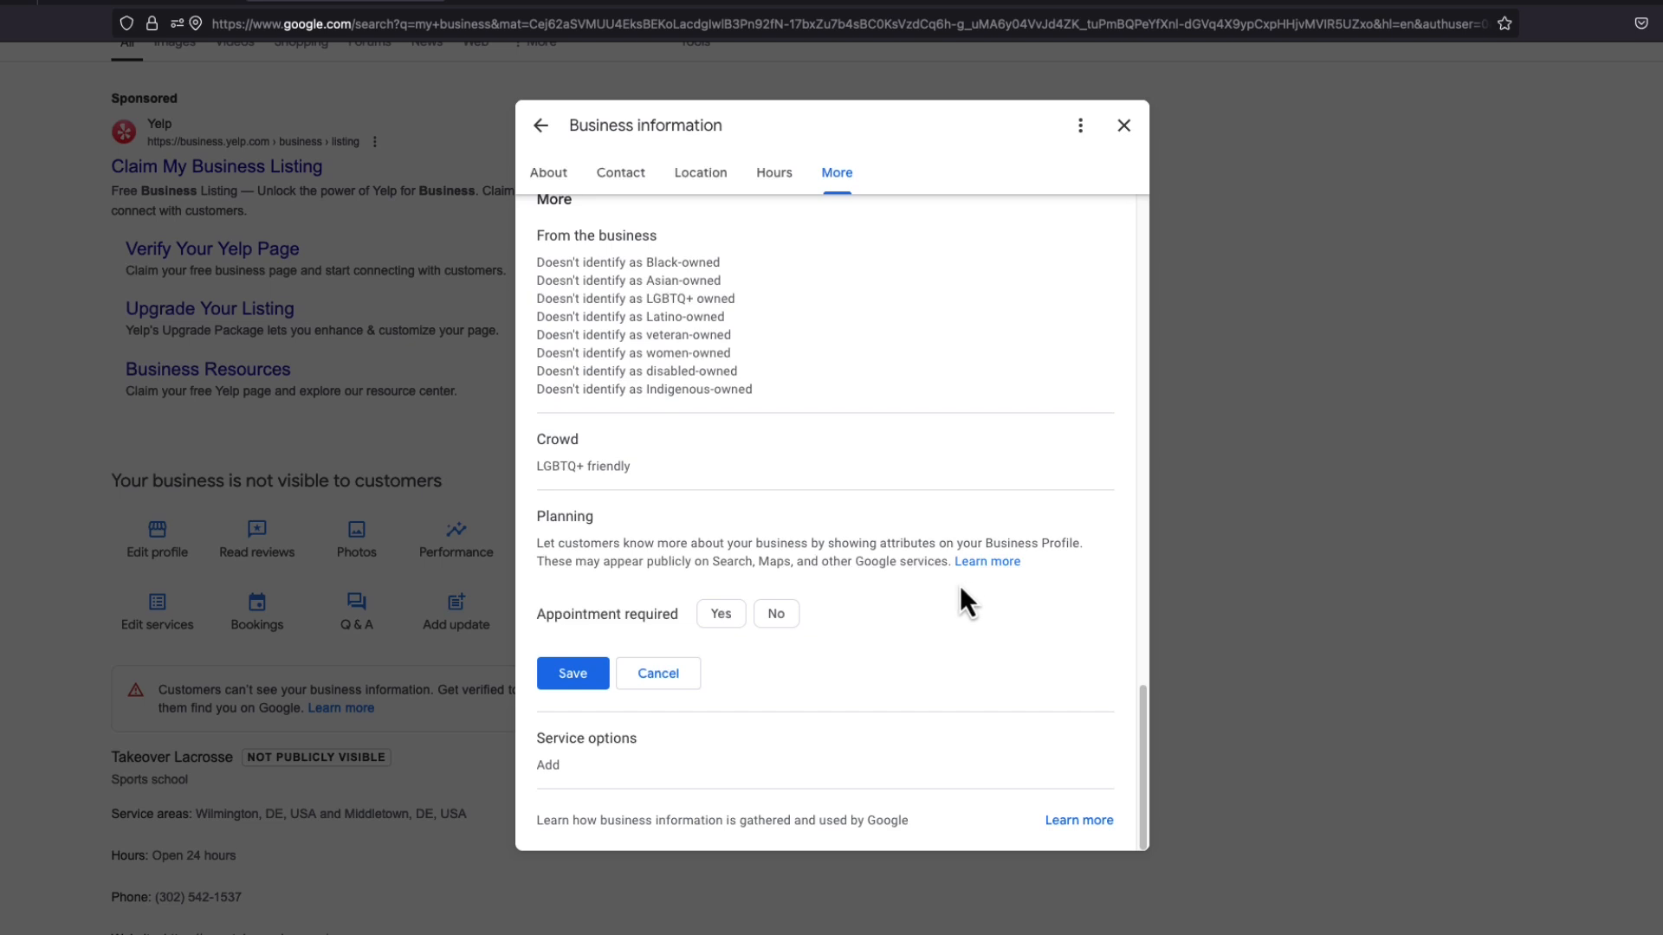
left_click(779, 616)
left_click(595, 681)
Set the Online classes service option to No and save.
left_click(875, 742)
scroll(901, 684, "down", 2)
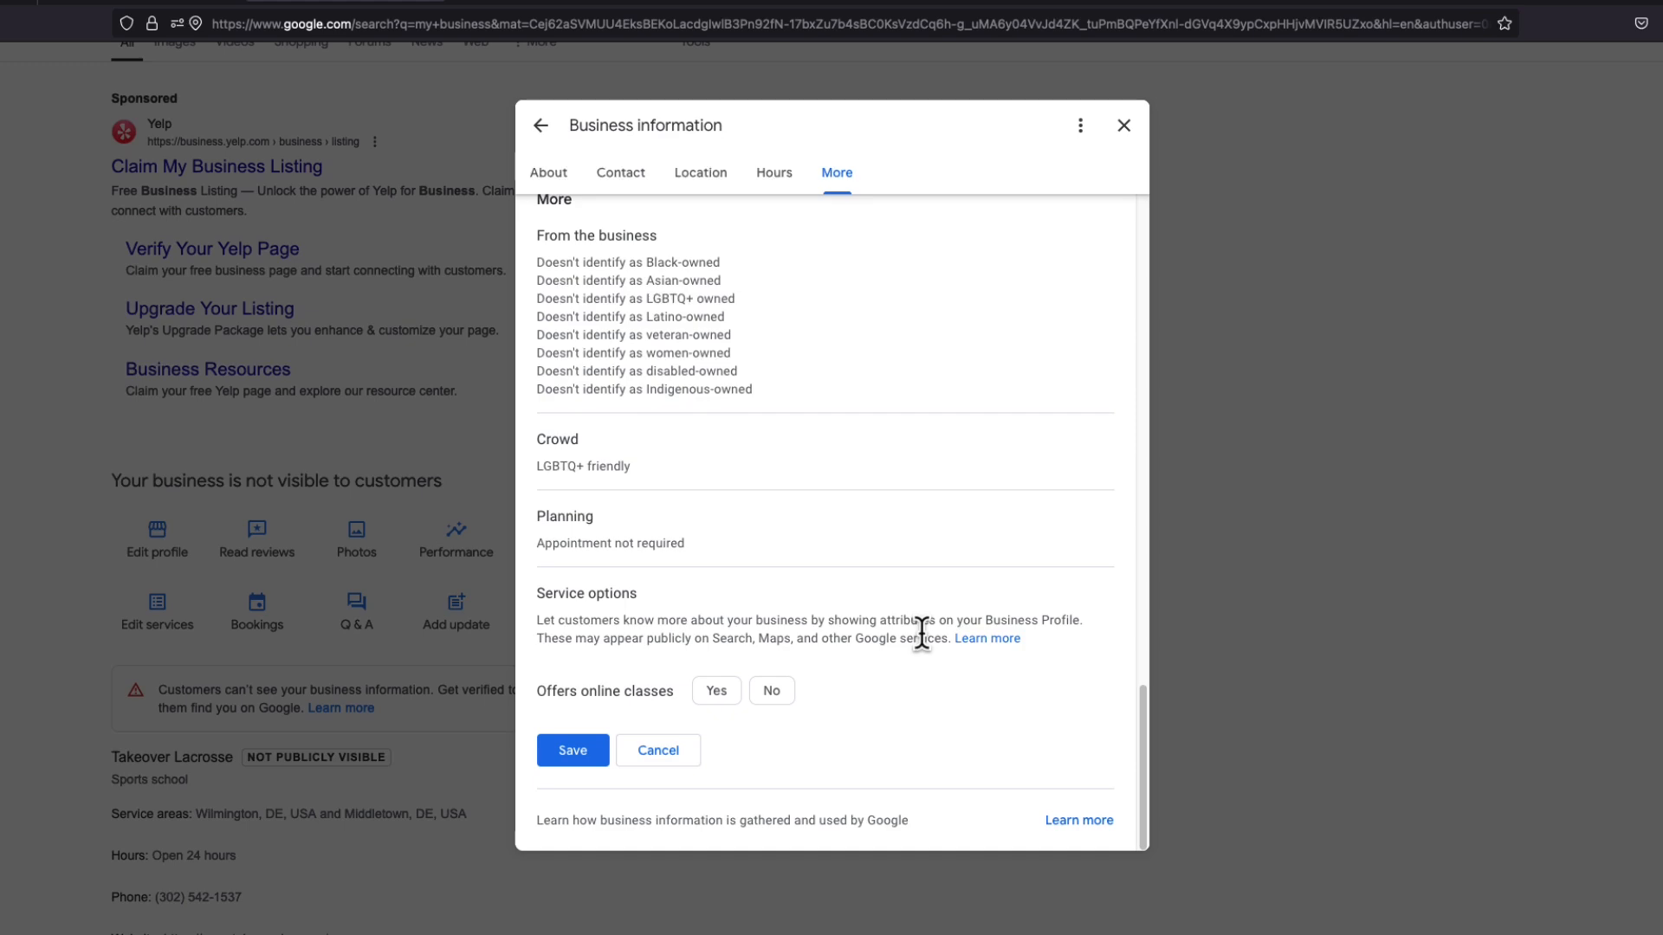
left_click(781, 698)
left_click(573, 755)
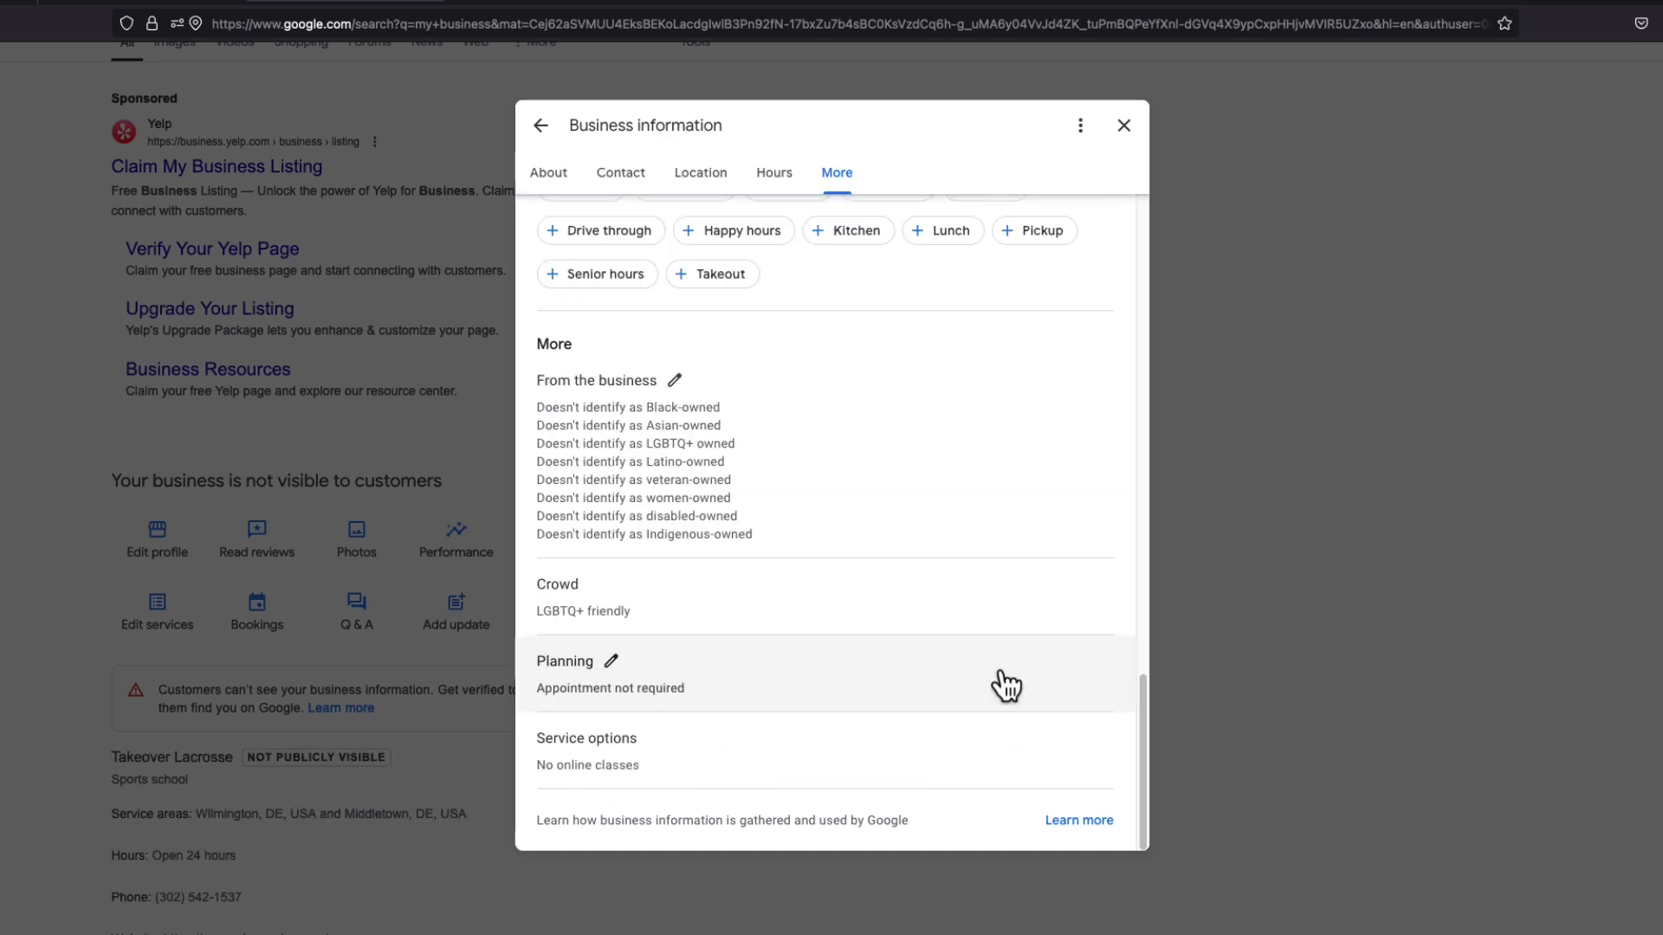
scroll(1004, 684, "up", 20)
scroll(1005, 684, "up", 1)
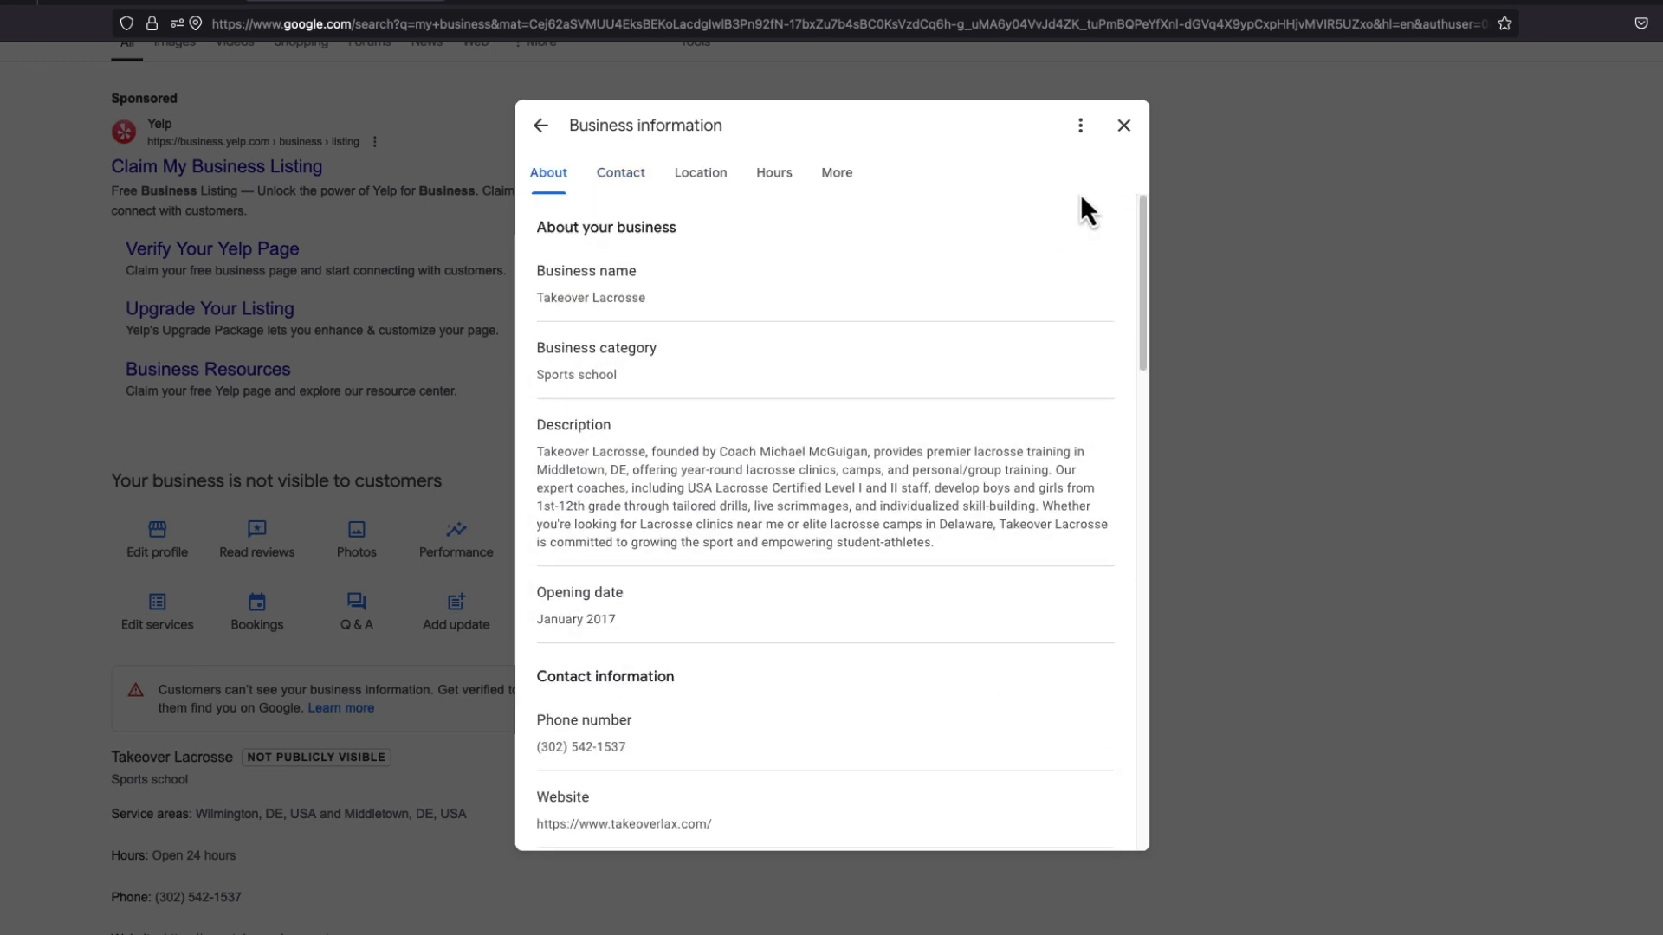
Upload the Takeover Lacrosse logo image from Photos and save the cropped logo.
left_click(1124, 128)
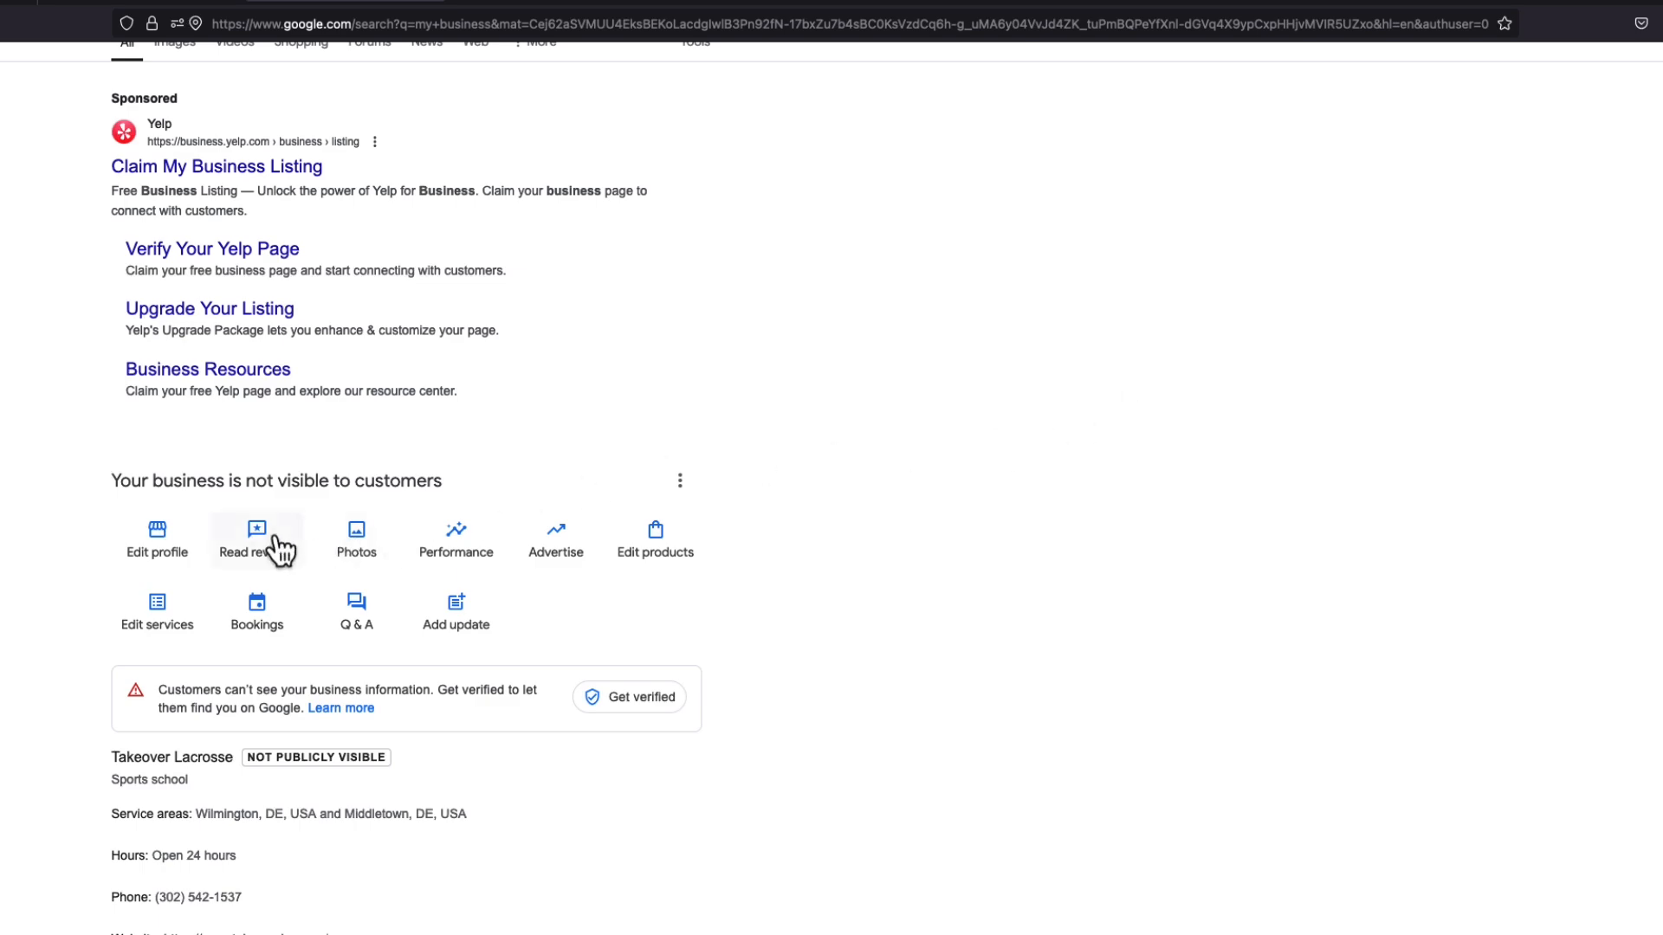
left_click(358, 535)
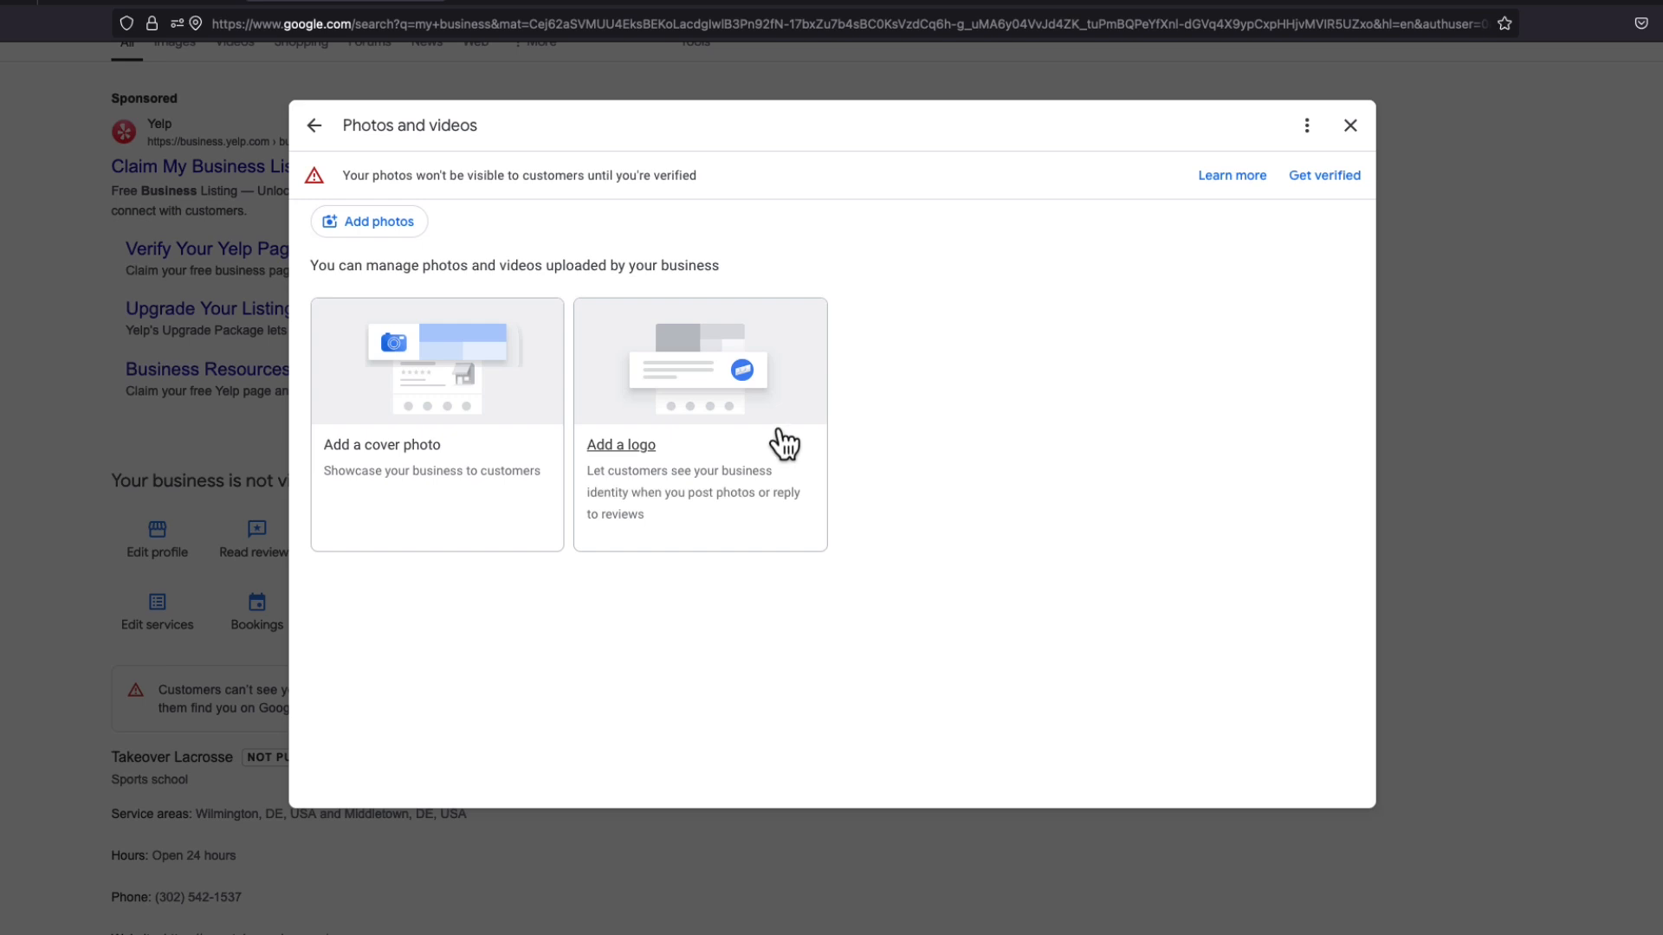
left_click(692, 444)
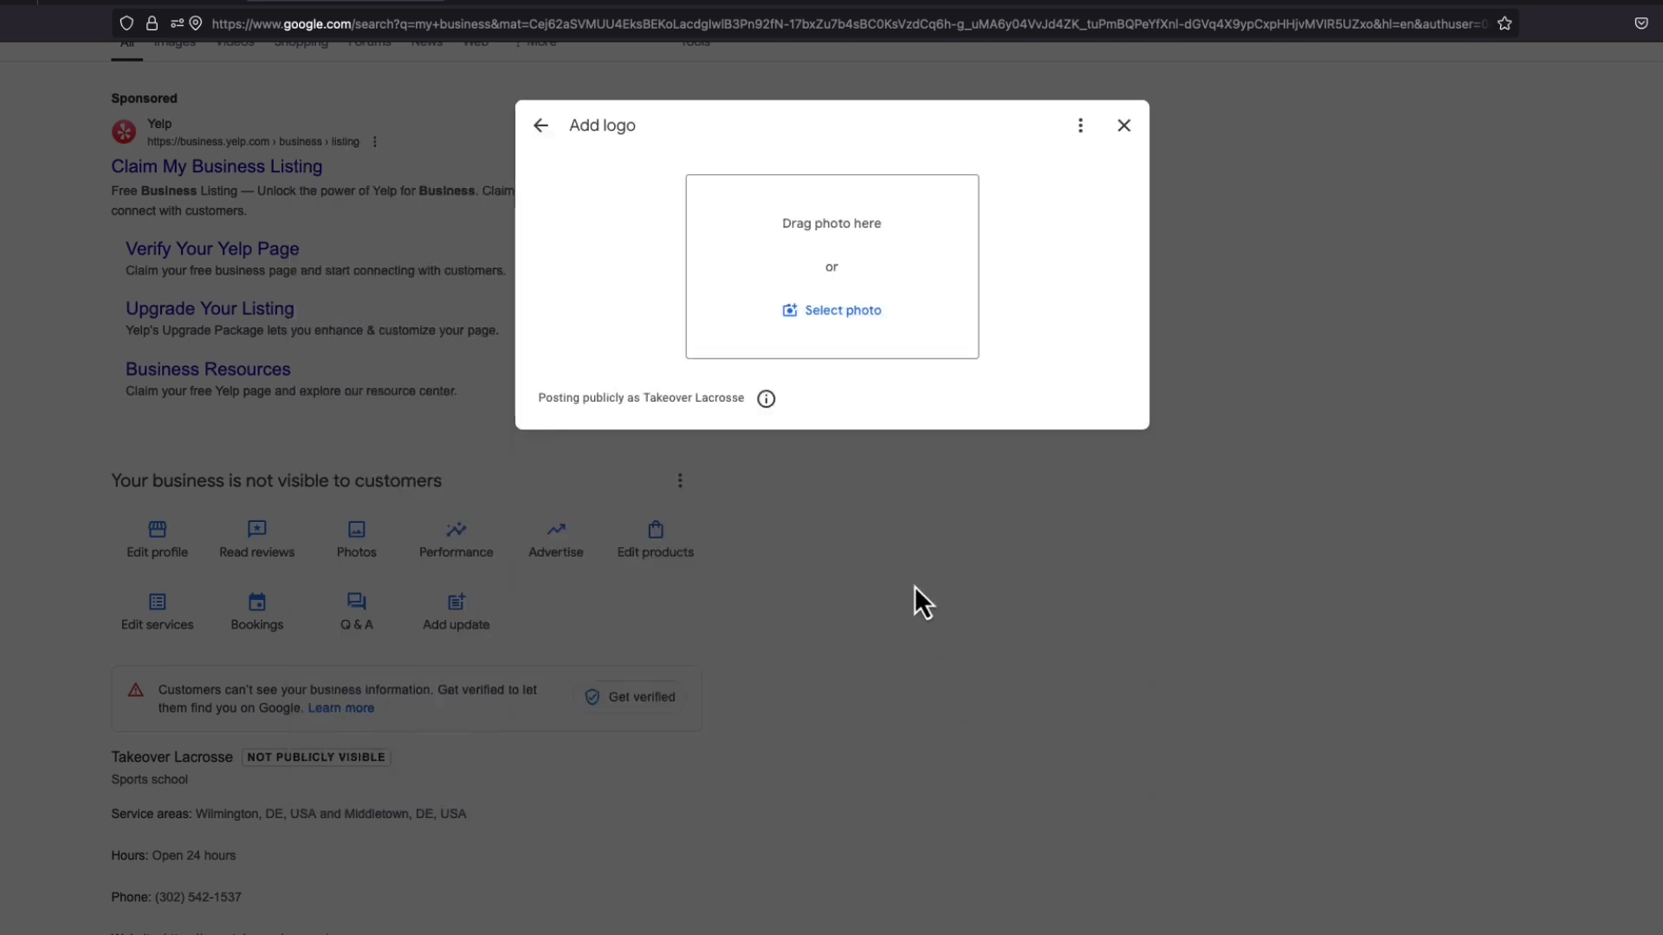
left_click(845, 322)
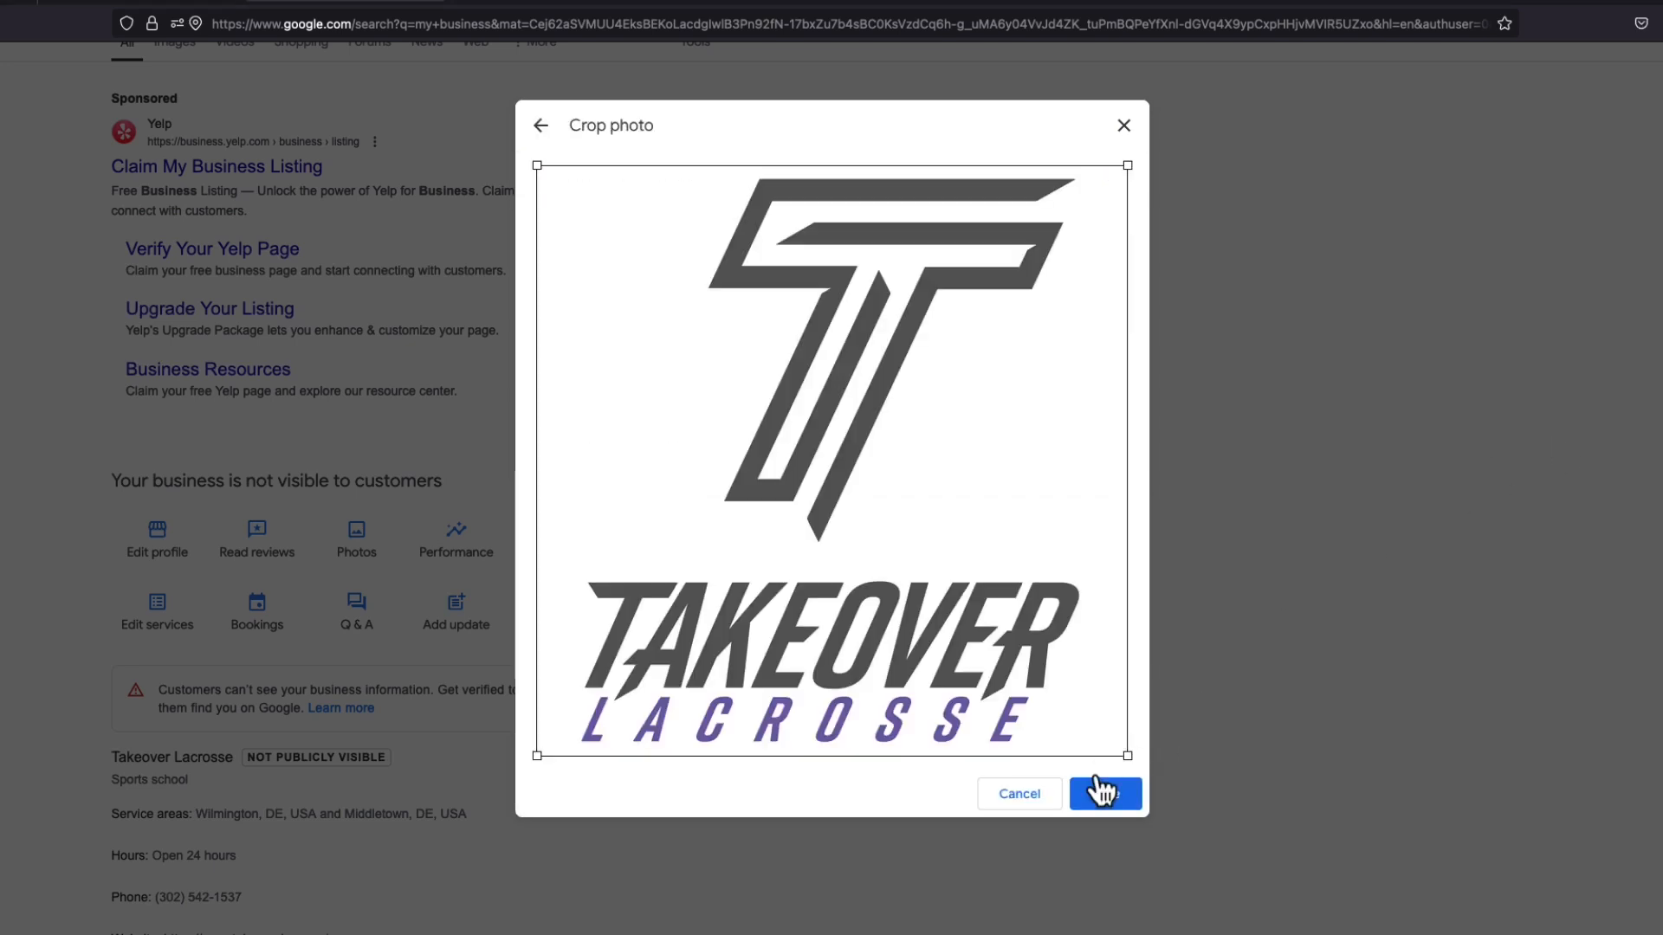
left_click(1107, 794)
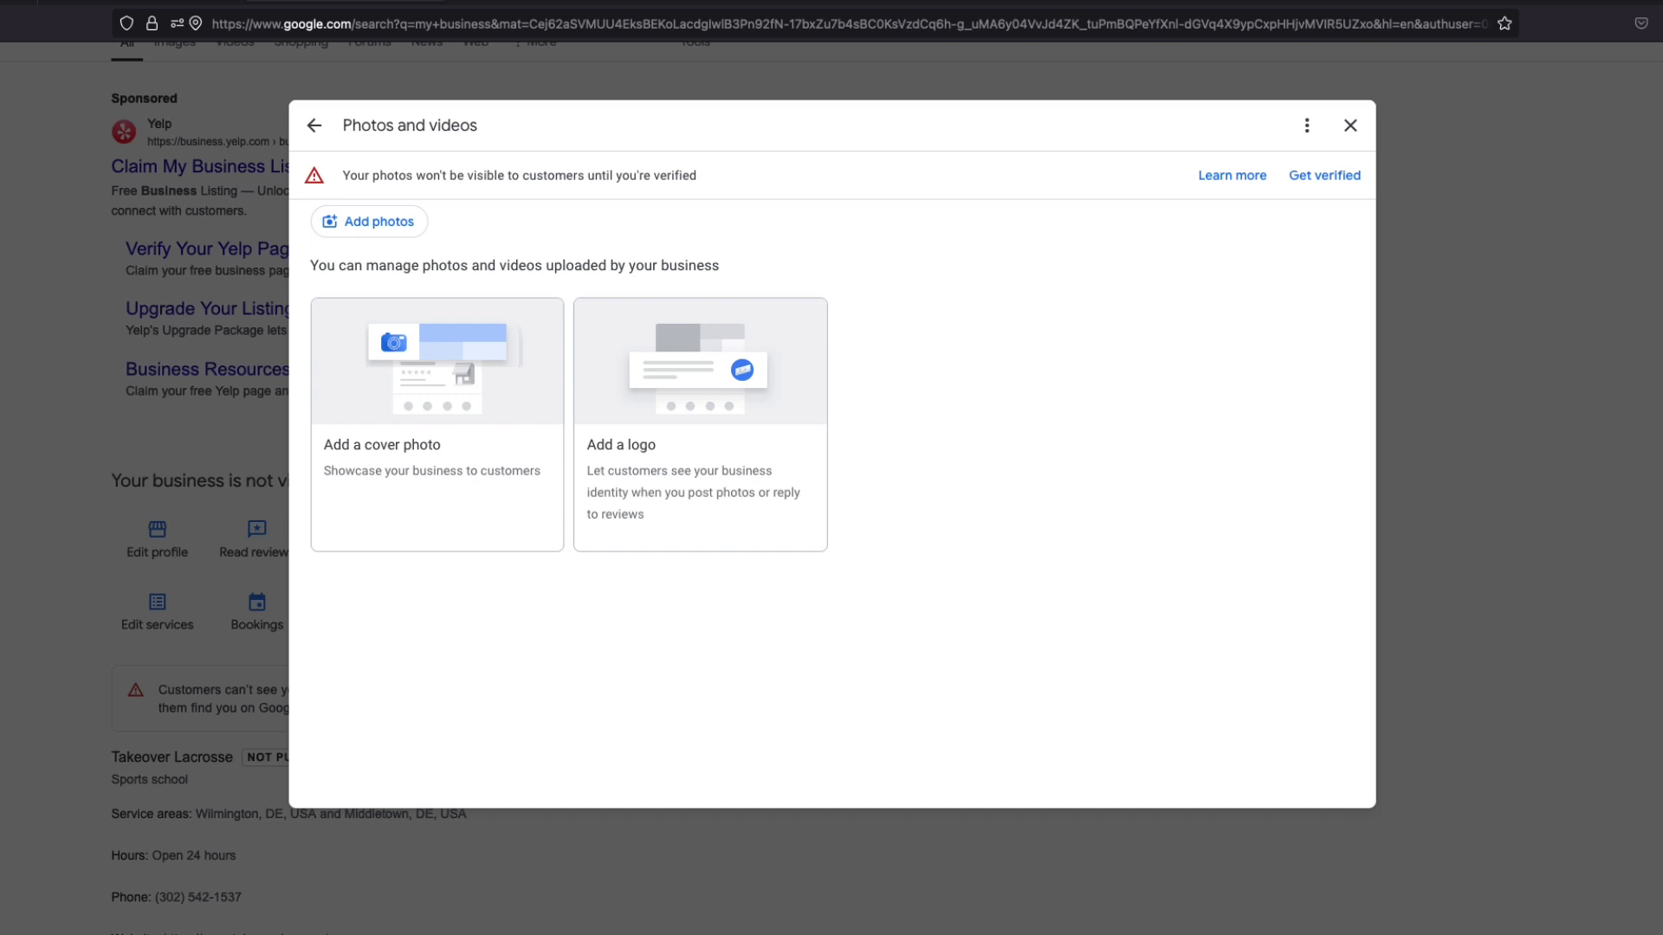
left_click(455, 420)
Begin choosing a cover photo, then review the offered services list and close it.
left_click(834, 316)
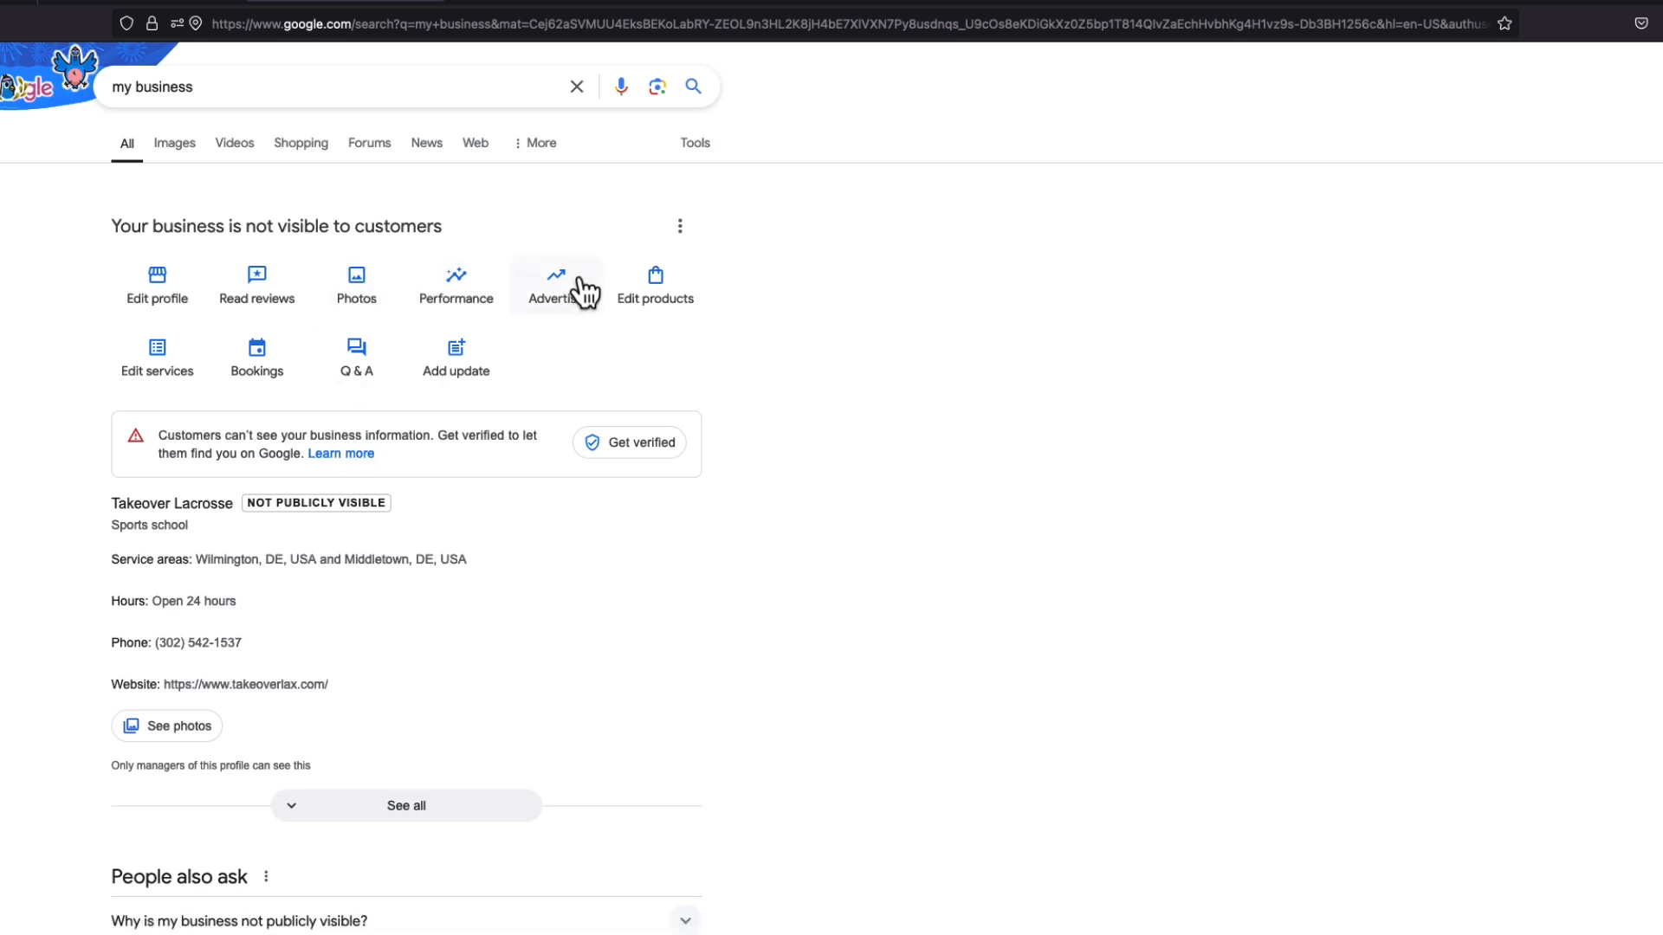
left_click(171, 362)
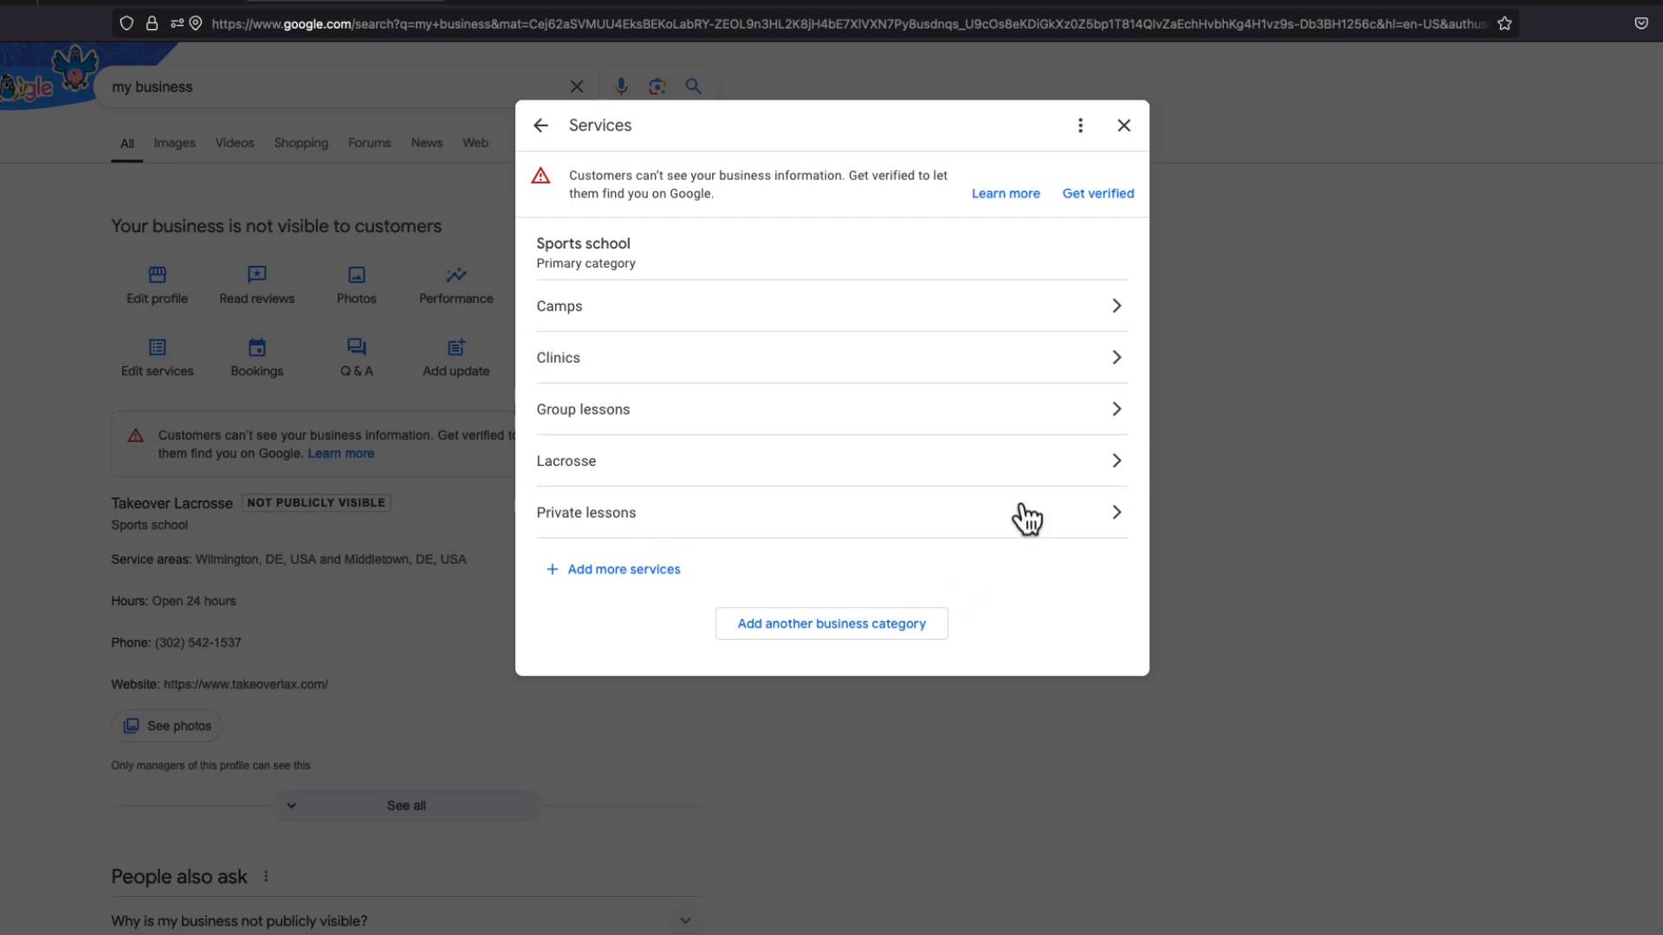
left_click(1124, 127)
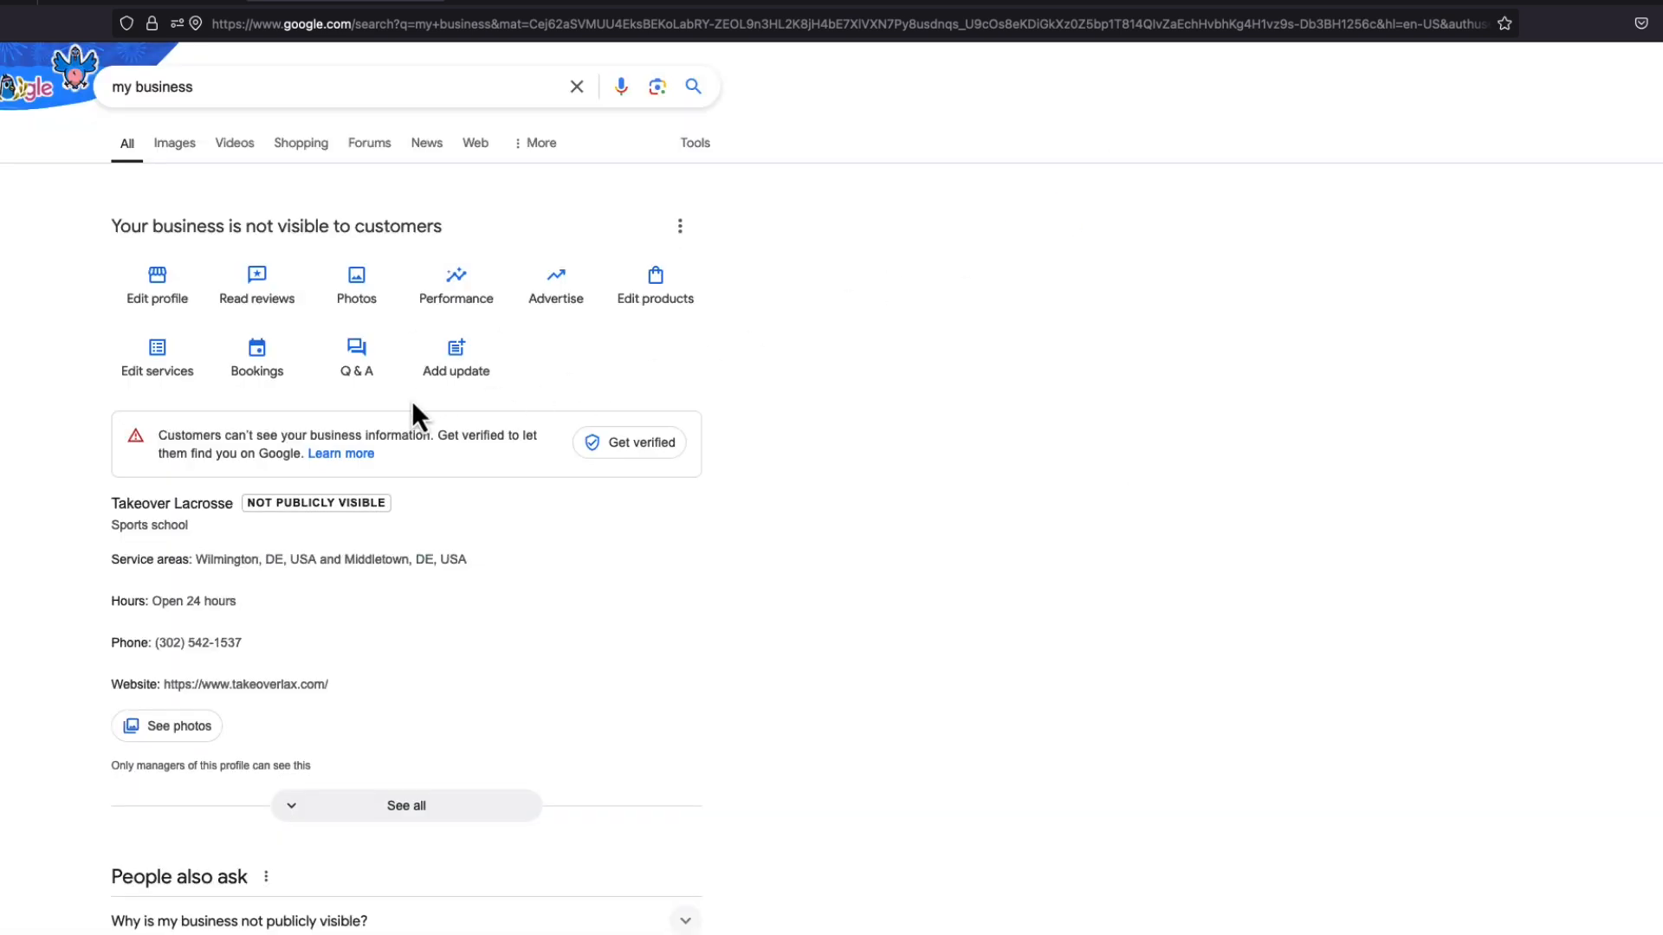